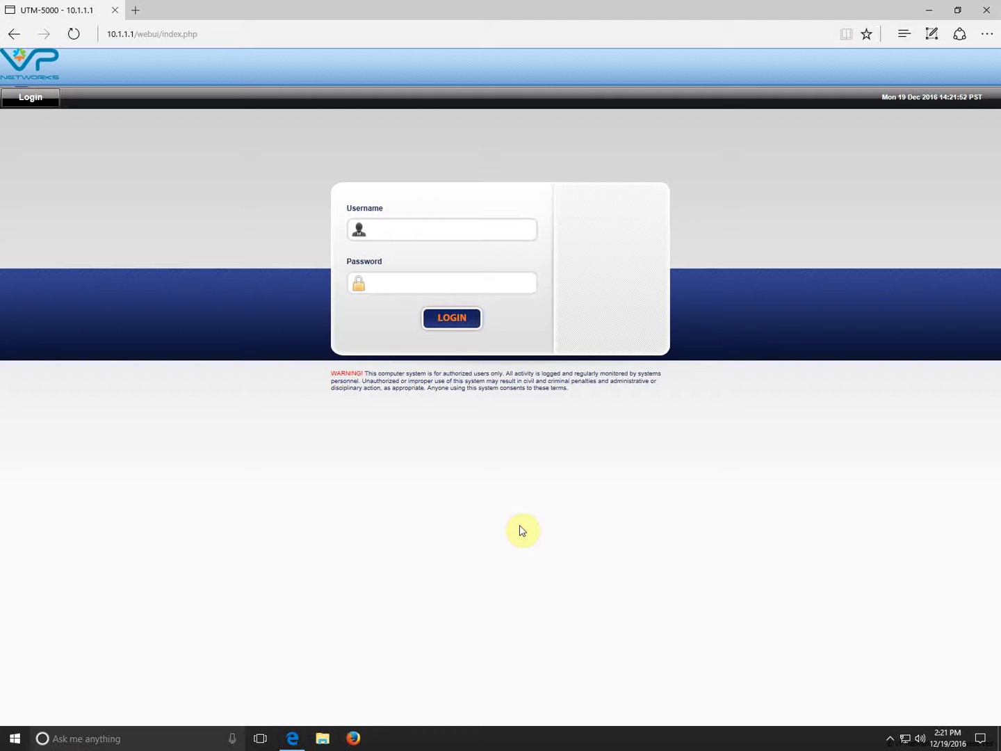
- Log in with username admin and the administrator password to reach the dashboard
left_click(211, 35)
left_click(258, 34)
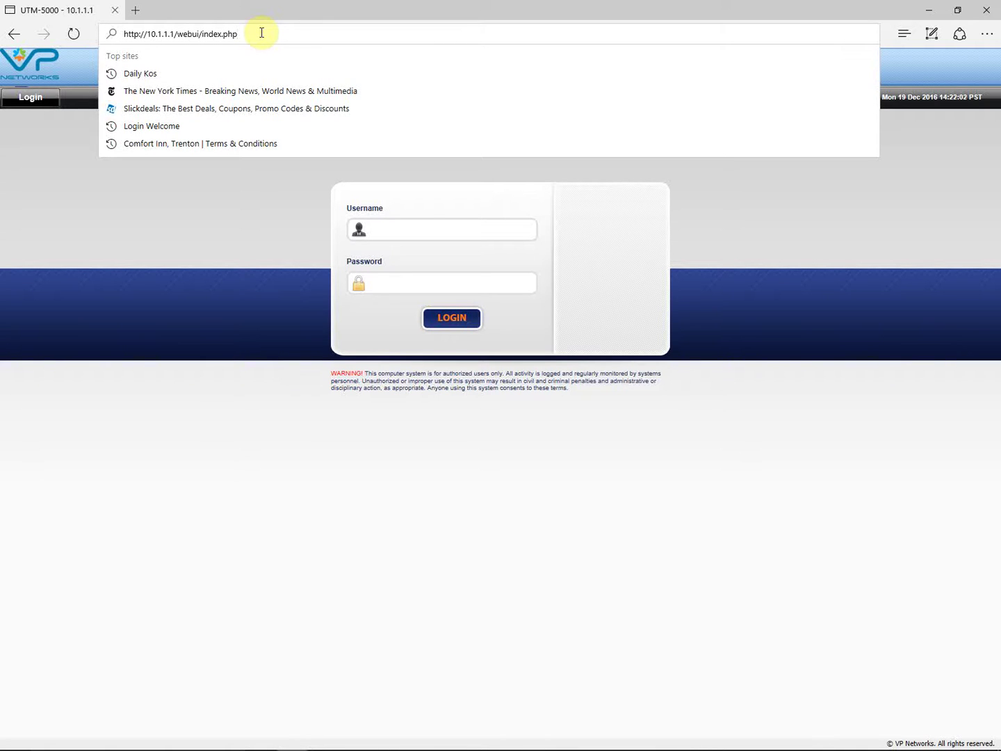
left_click(399, 230)
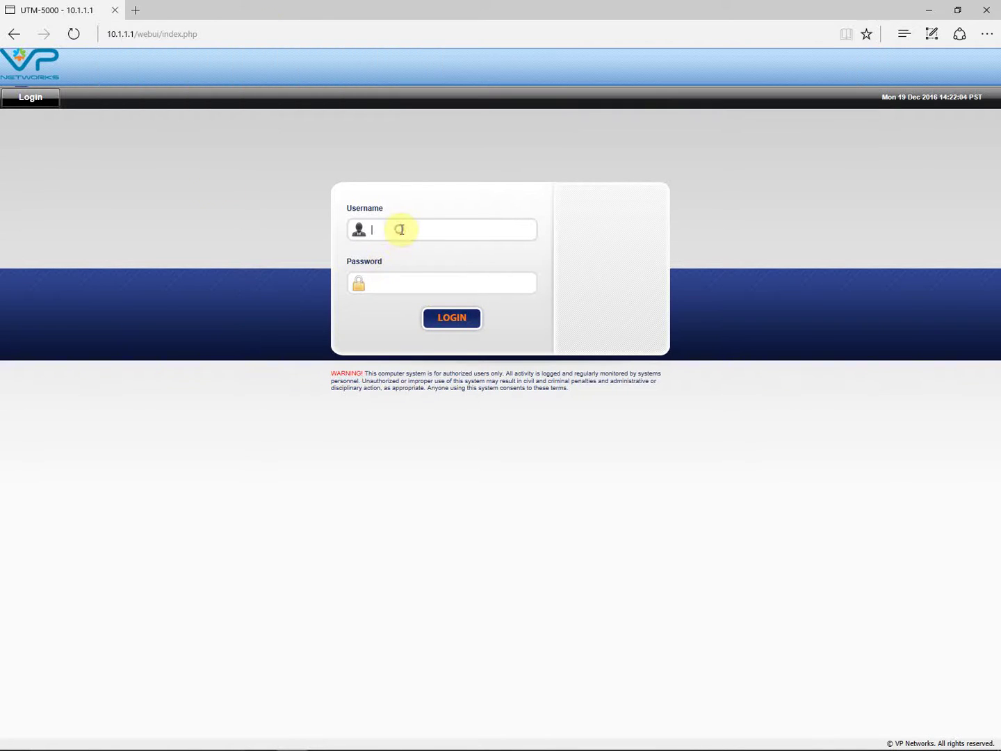
type("admin")
left_click(398, 282)
left_click(451, 319)
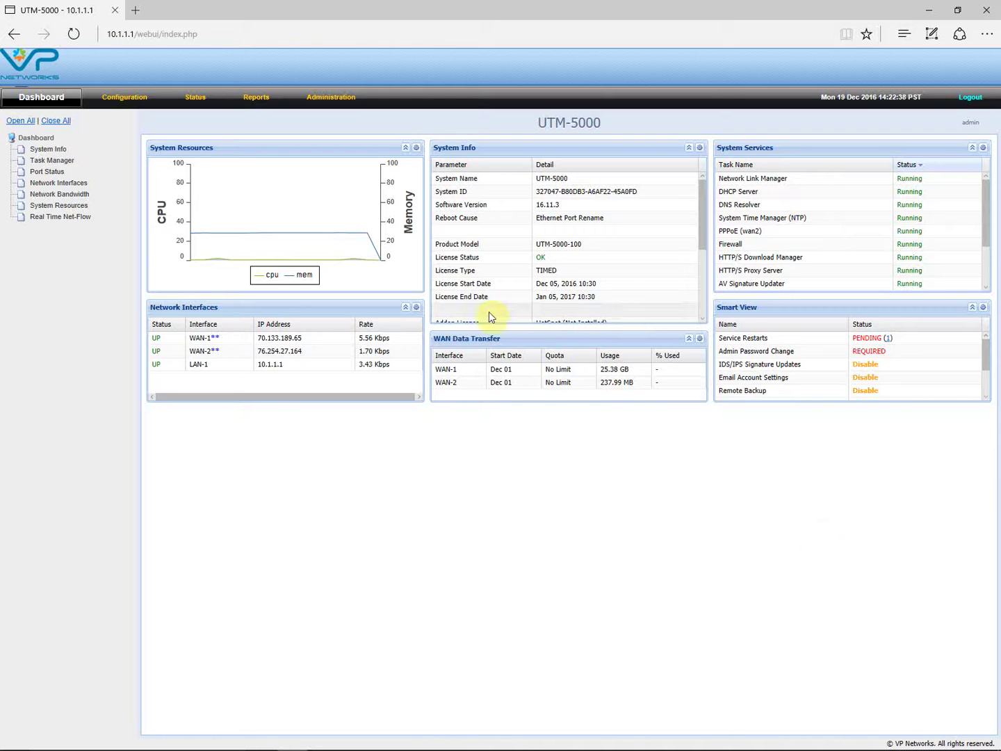
- Open Administration > Admin User Management to list the system user accounts
left_click(333, 104)
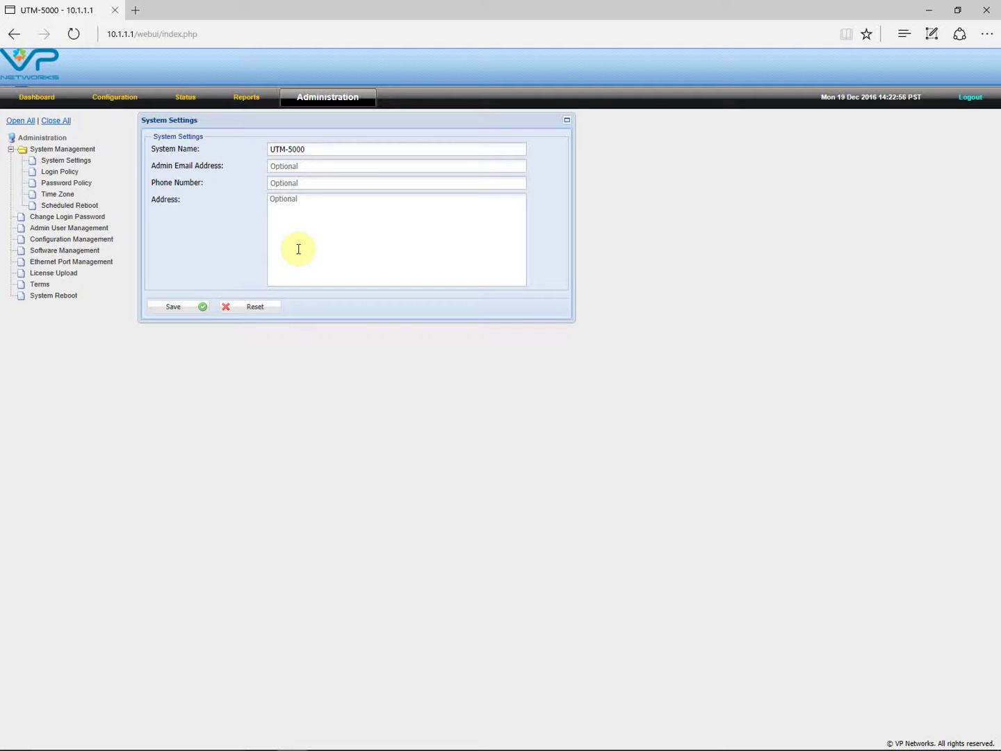
left_click(68, 228)
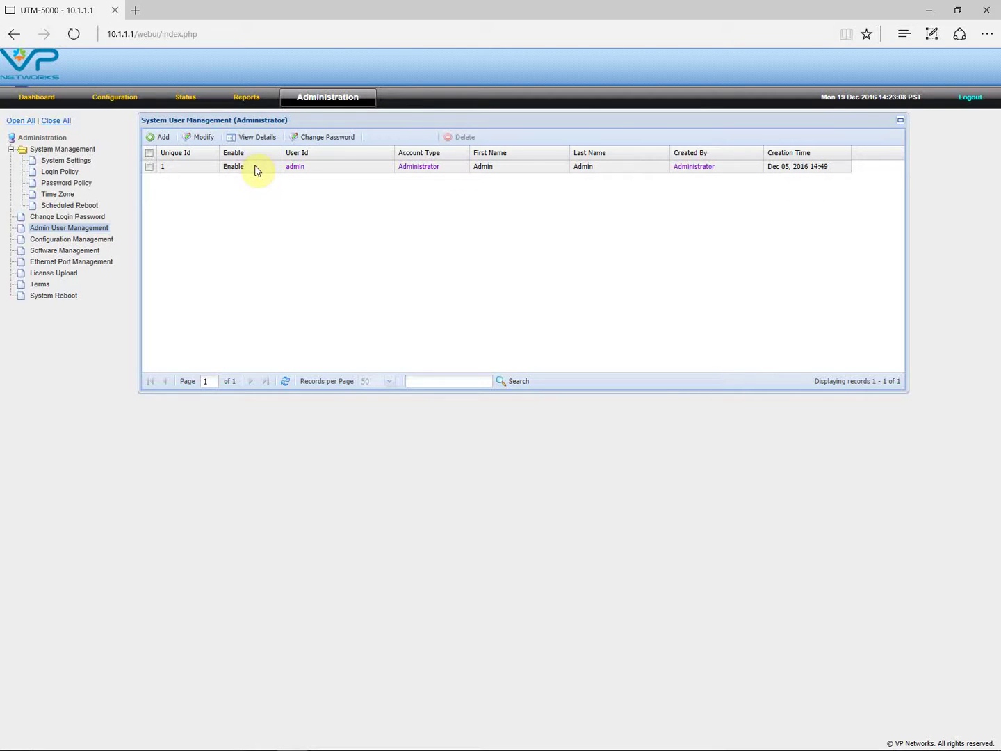
left_click(148, 166)
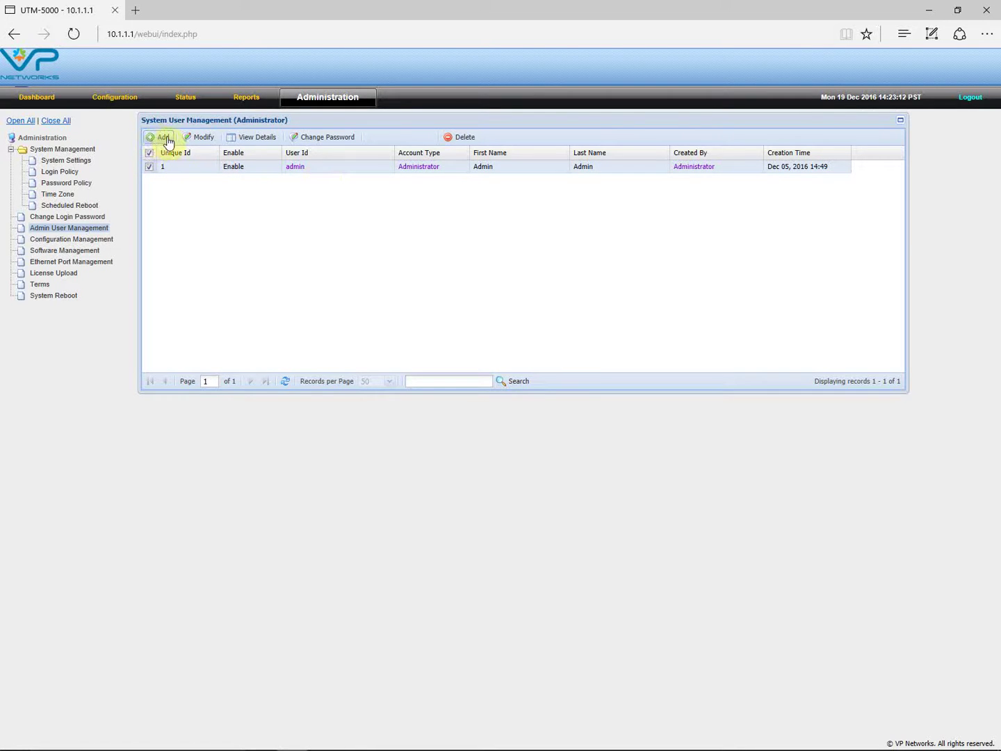
left_click(201, 137)
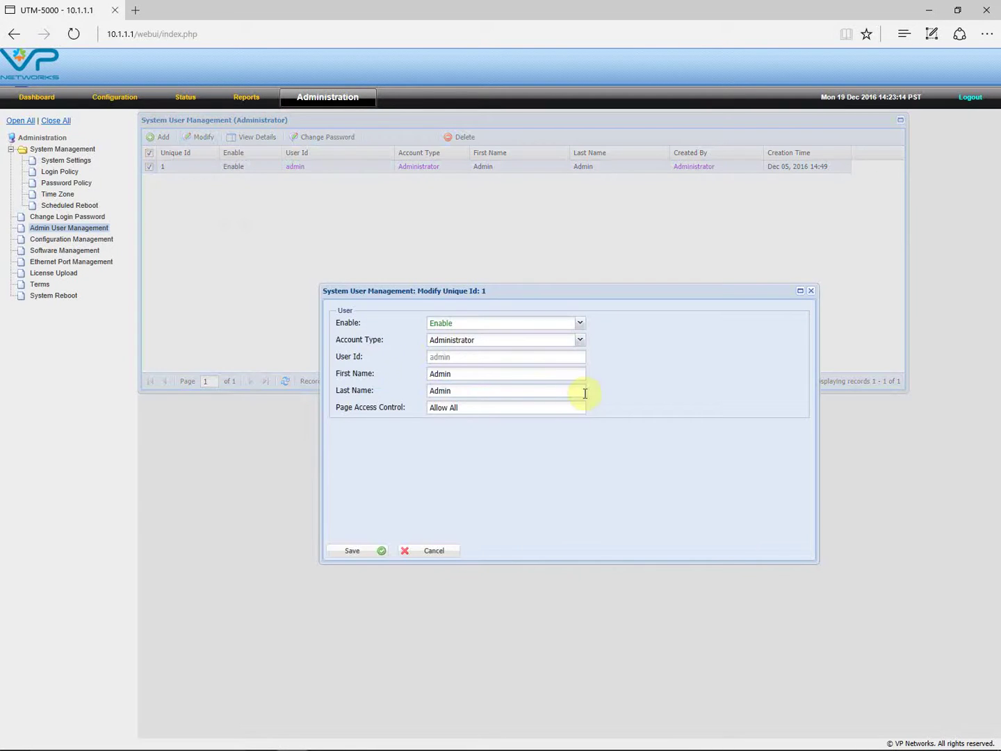
left_click(438, 551)
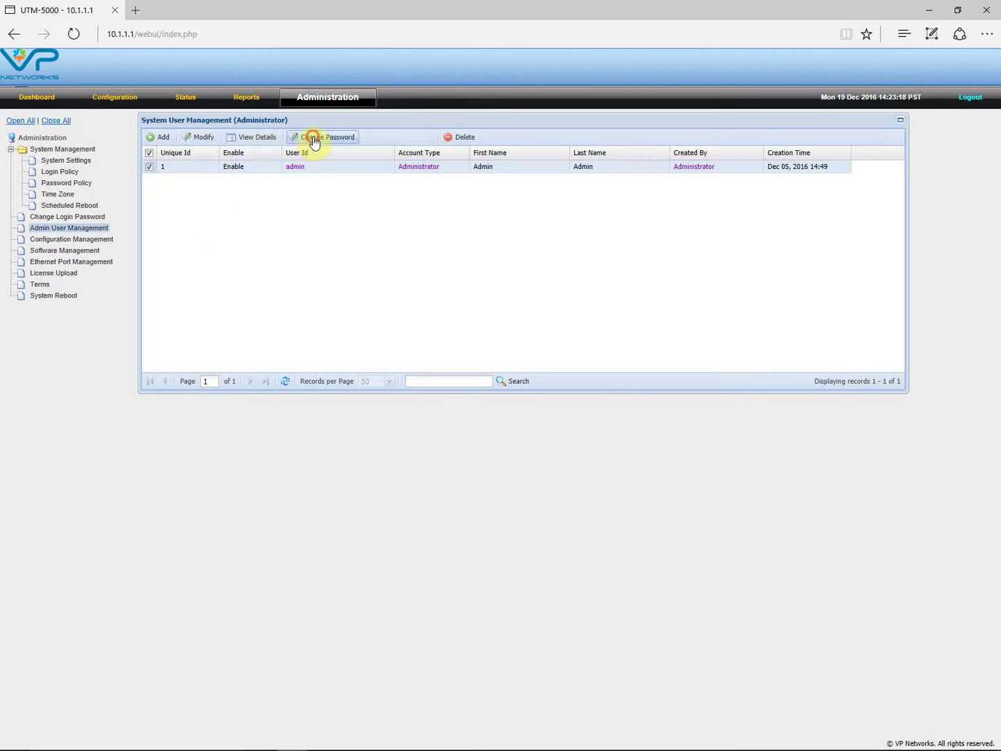
left_click(310, 138)
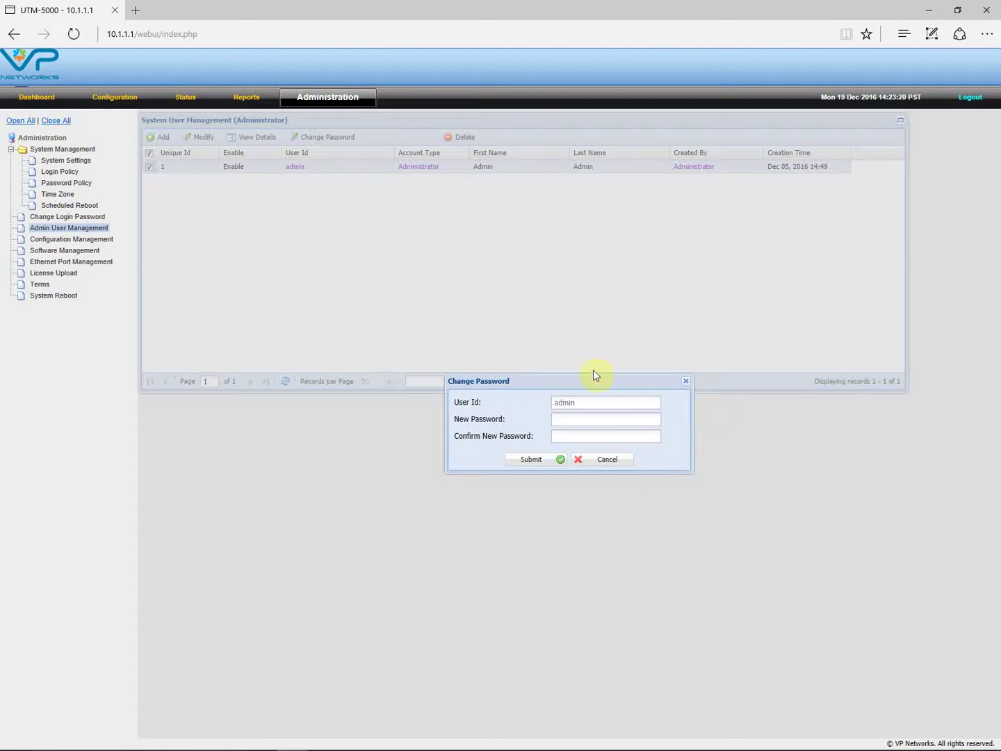
left_click(687, 382)
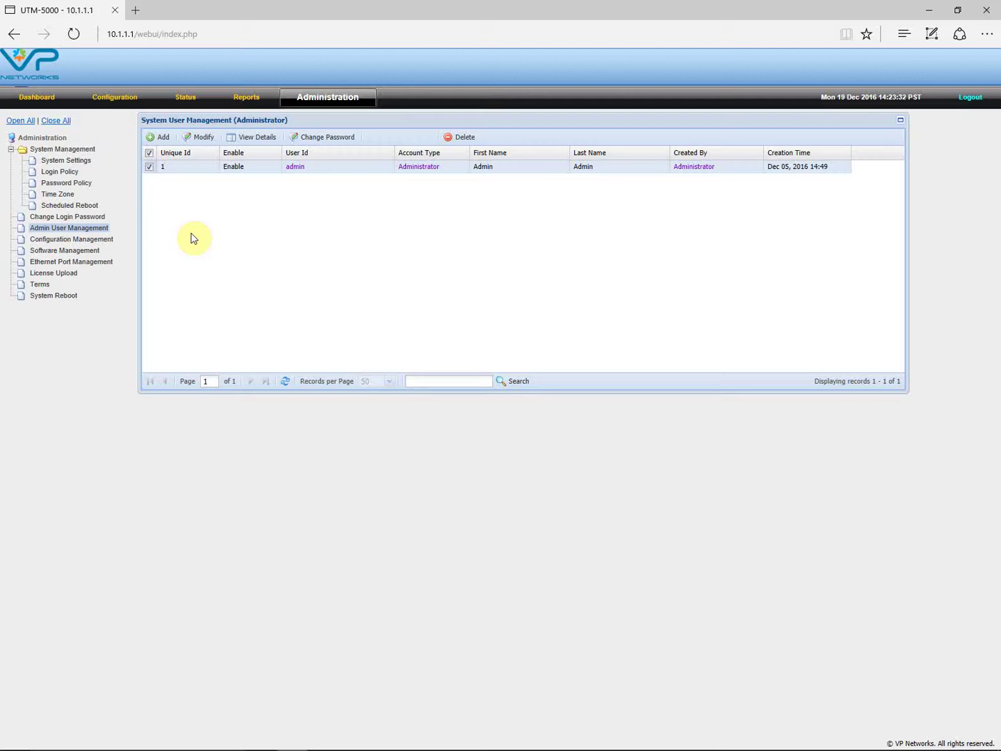
left_click(159, 137)
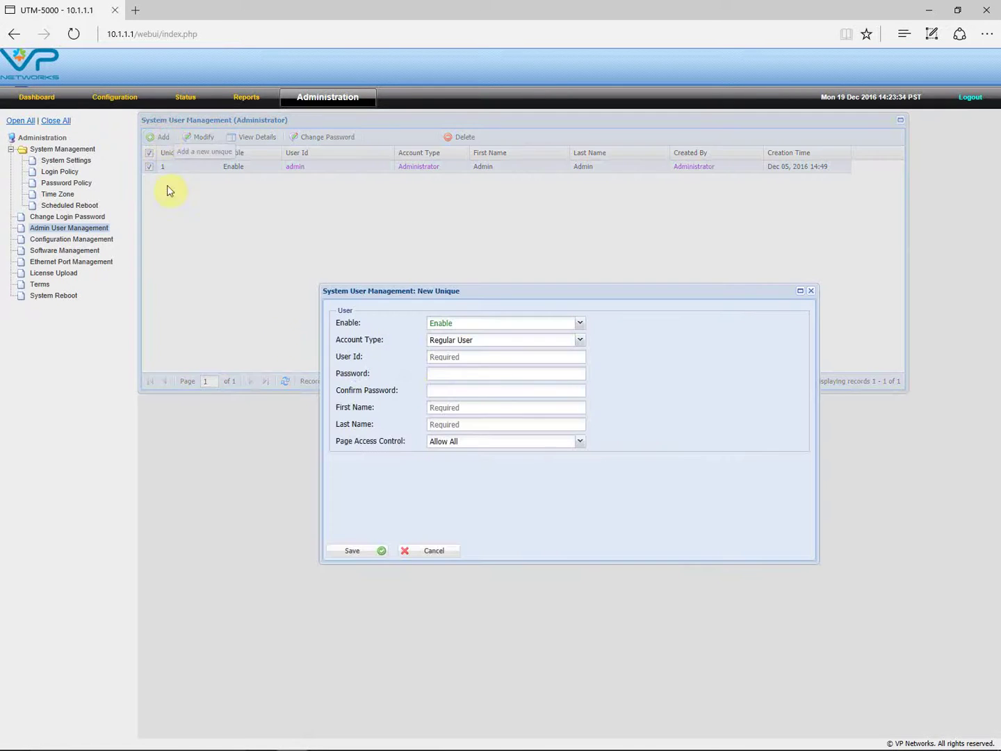
left_click(579, 342)
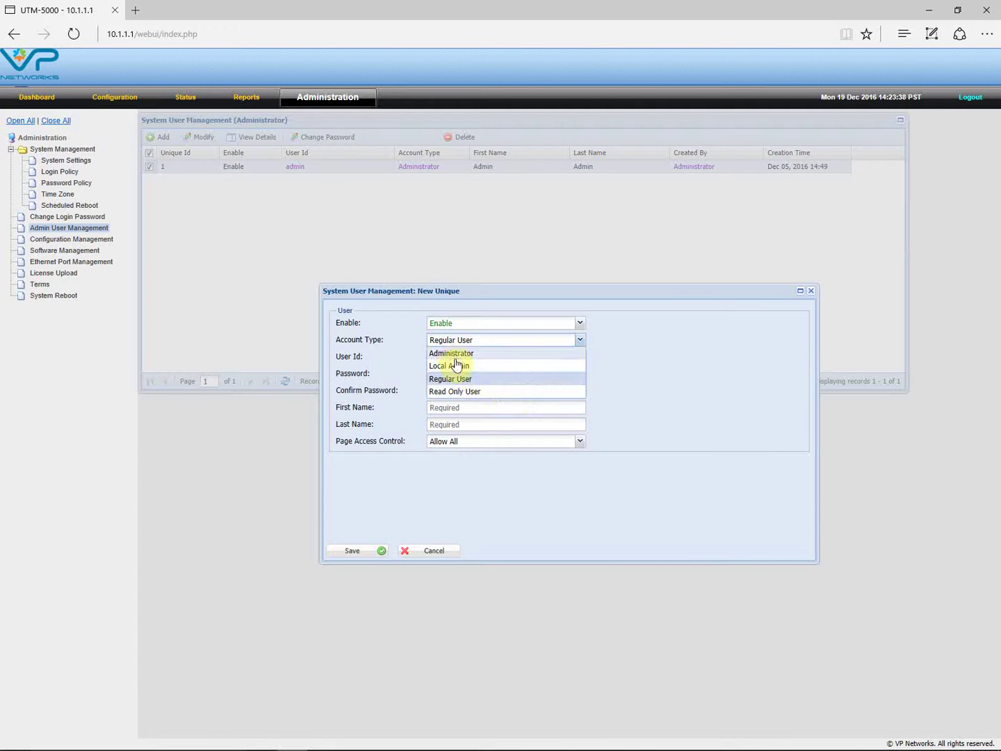
left_click(464, 393)
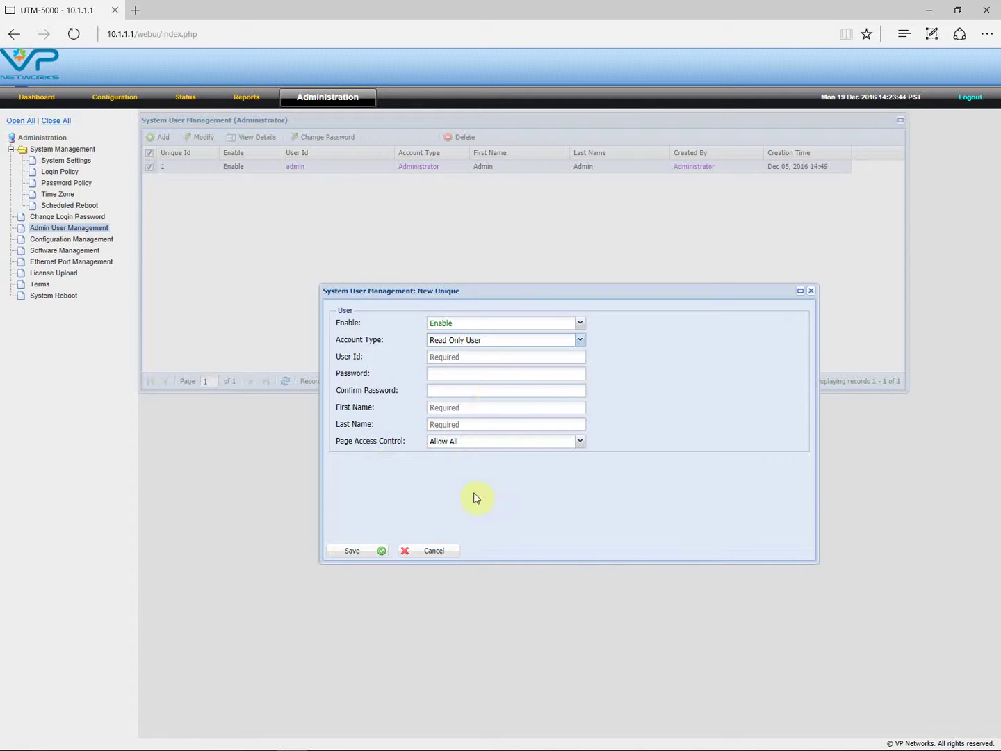
left_click(449, 553)
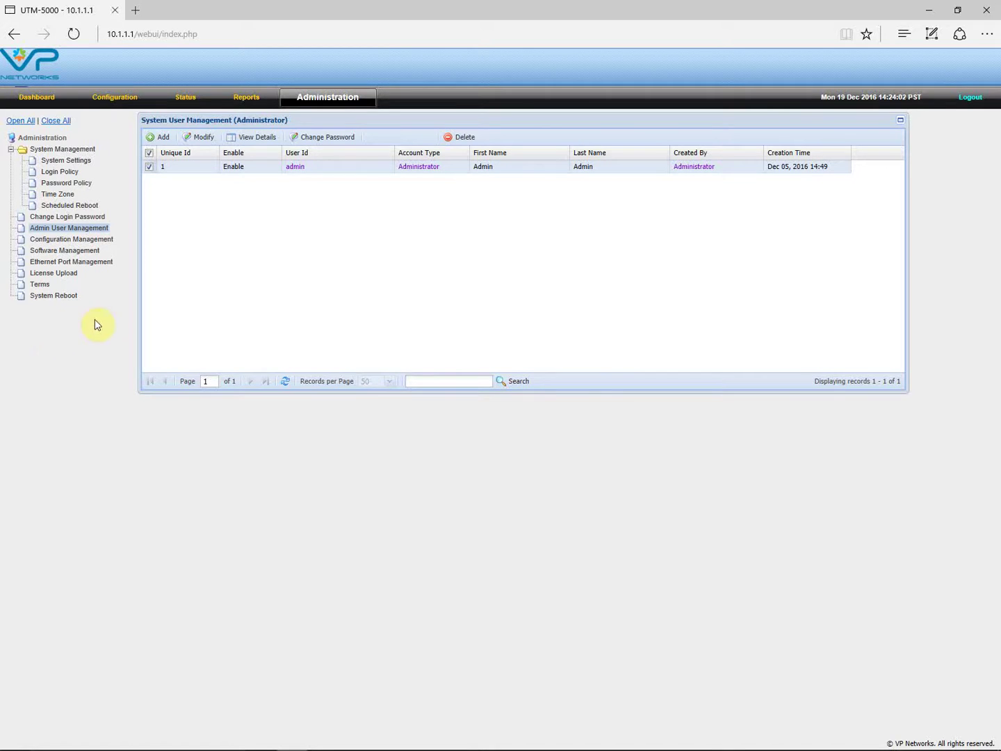
- Review the Ethernet port assignments, then open the Configuration section's WAN-1 settings
left_click(70, 263)
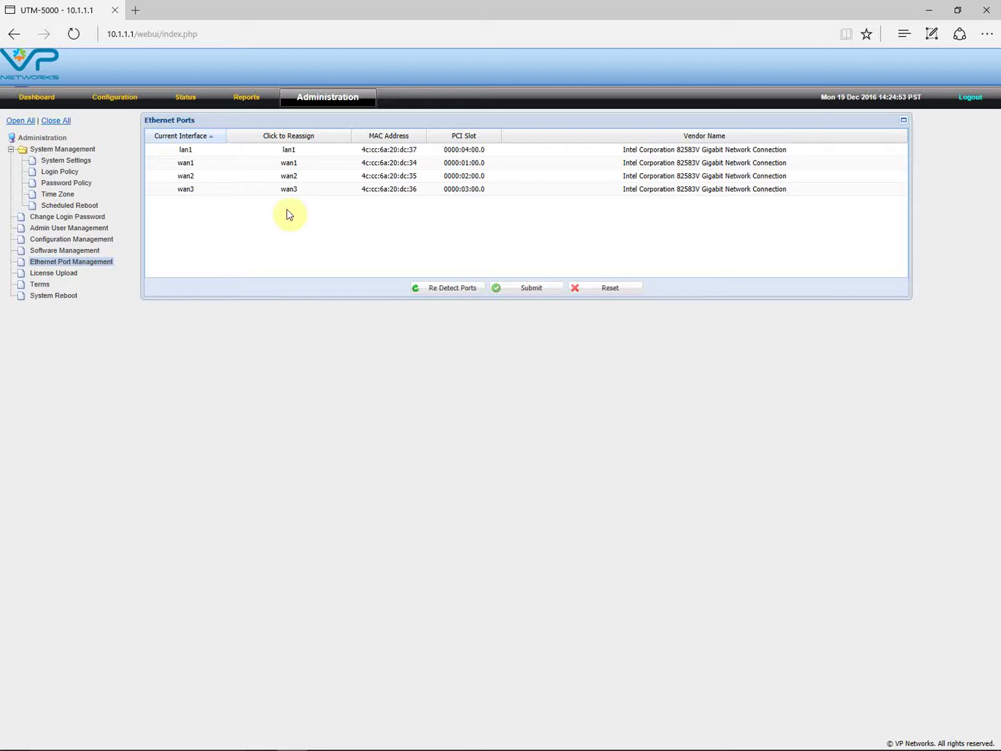
left_click(120, 101)
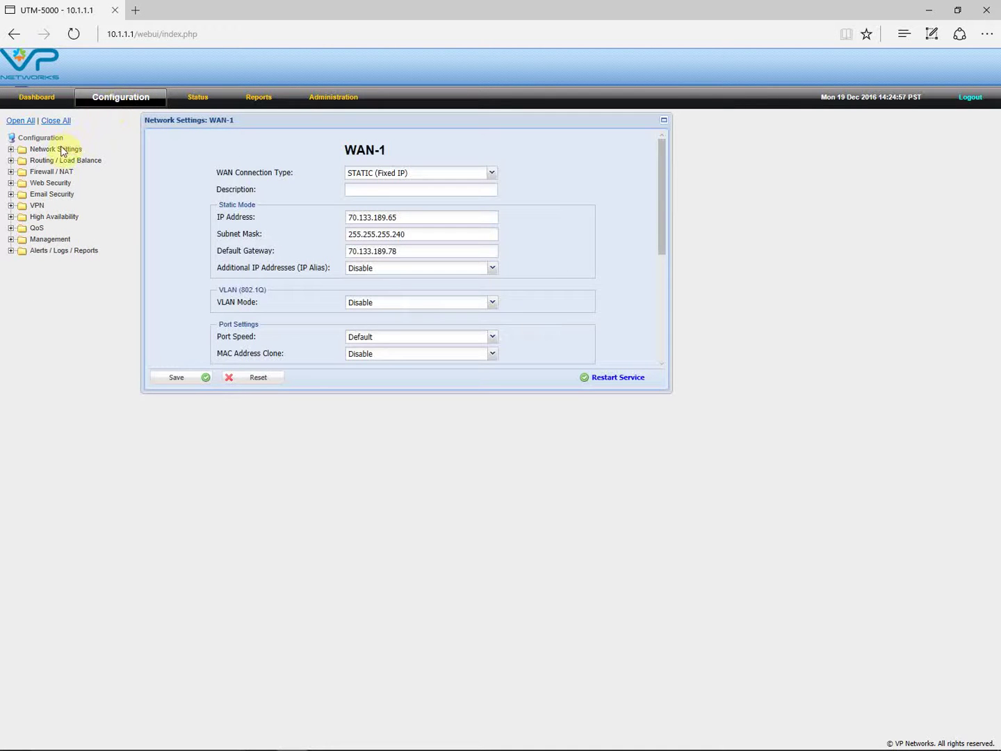
left_click(61, 151)
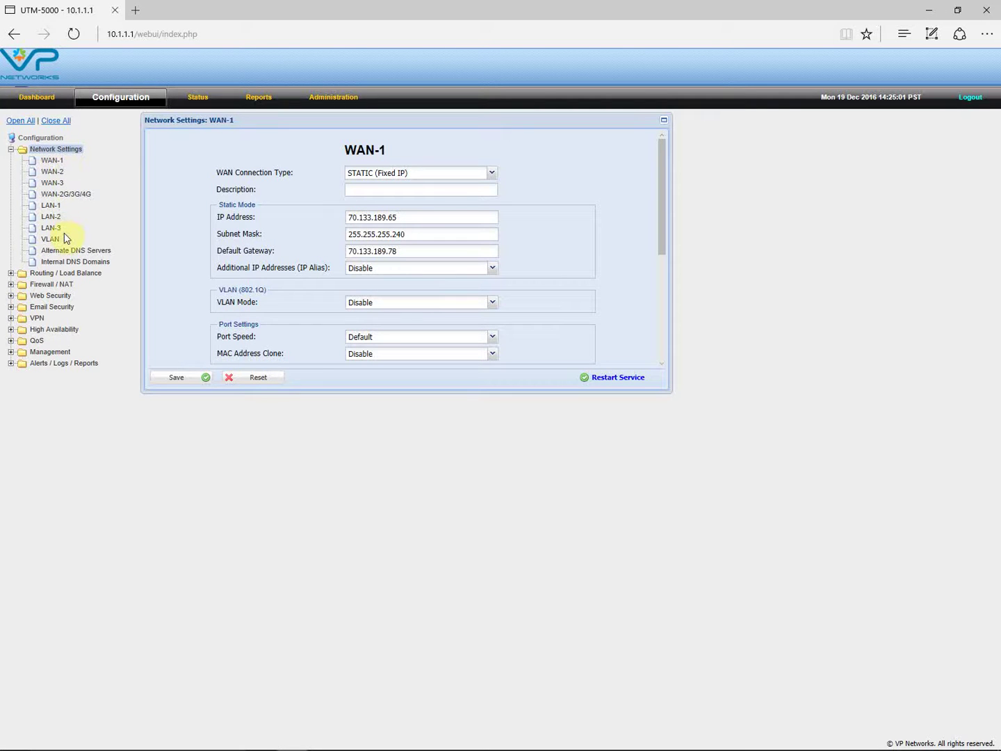
left_click(55, 172)
left_click(61, 183)
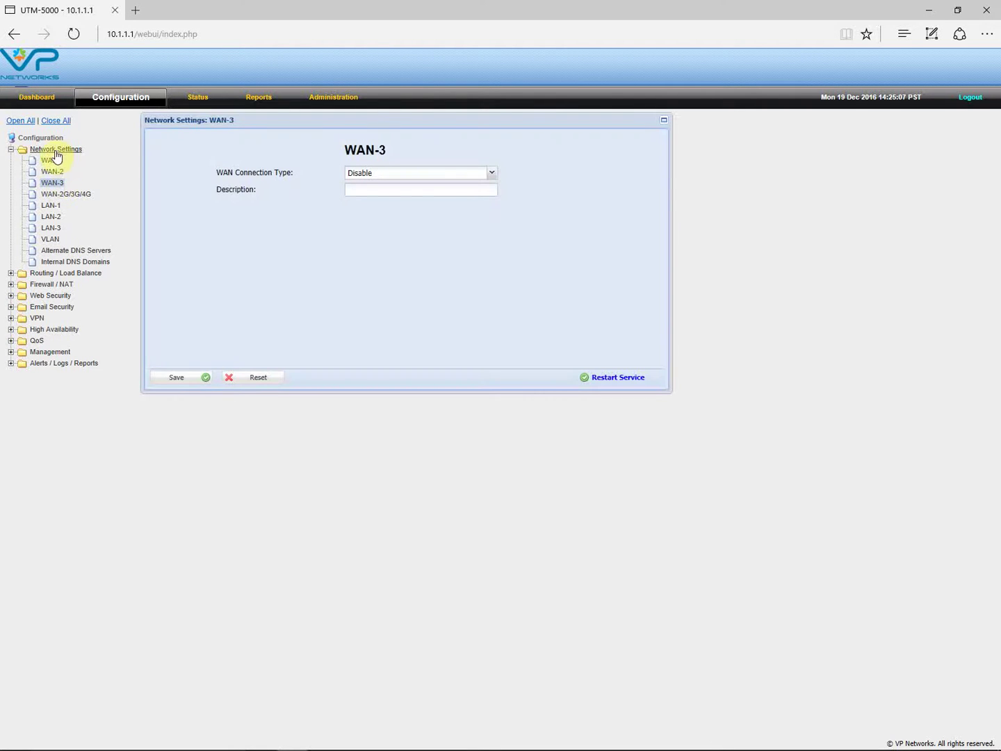
left_click(56, 160)
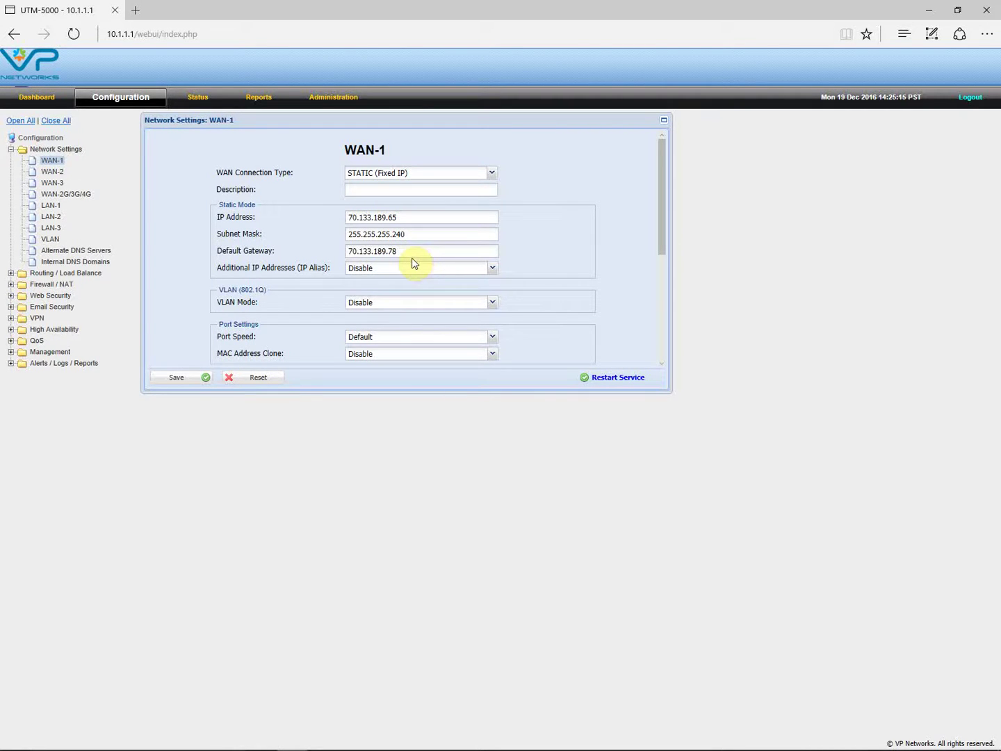
scroll(412, 263, "down", 3)
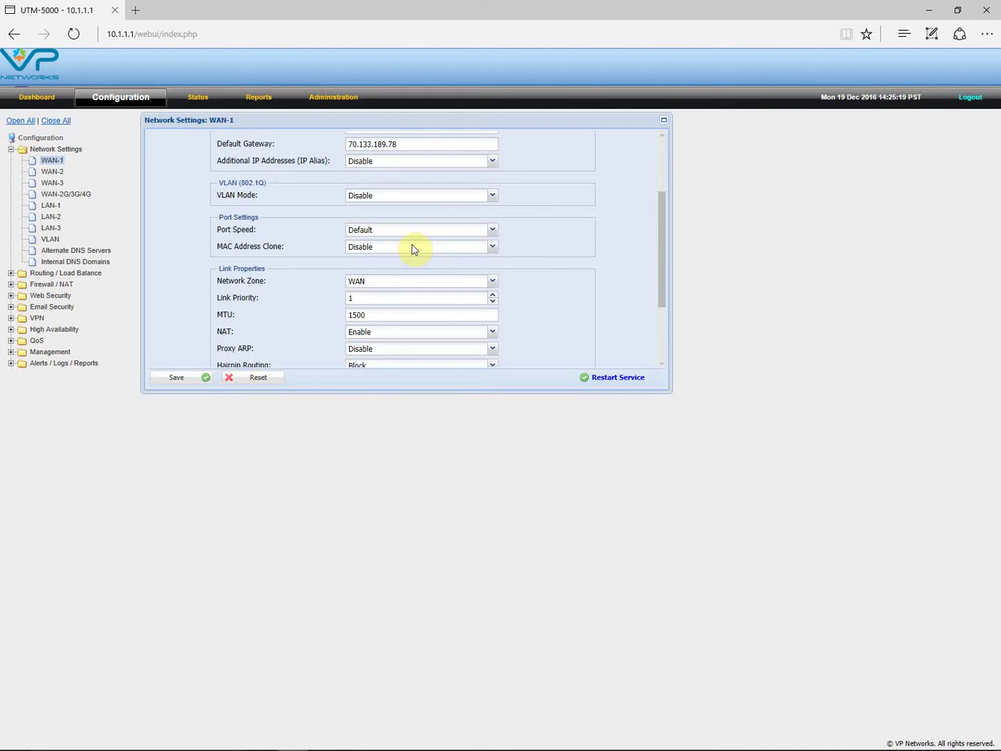
scroll(412, 249, "down", 3)
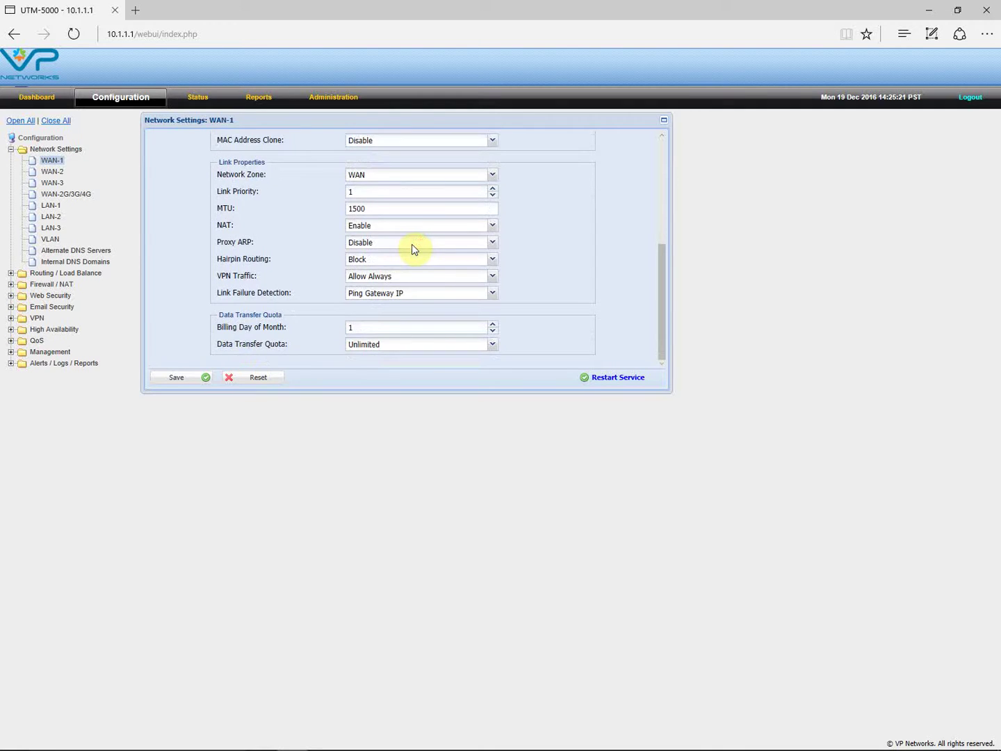
scroll(412, 249, "up", 6)
scroll(414, 249, "down", 4)
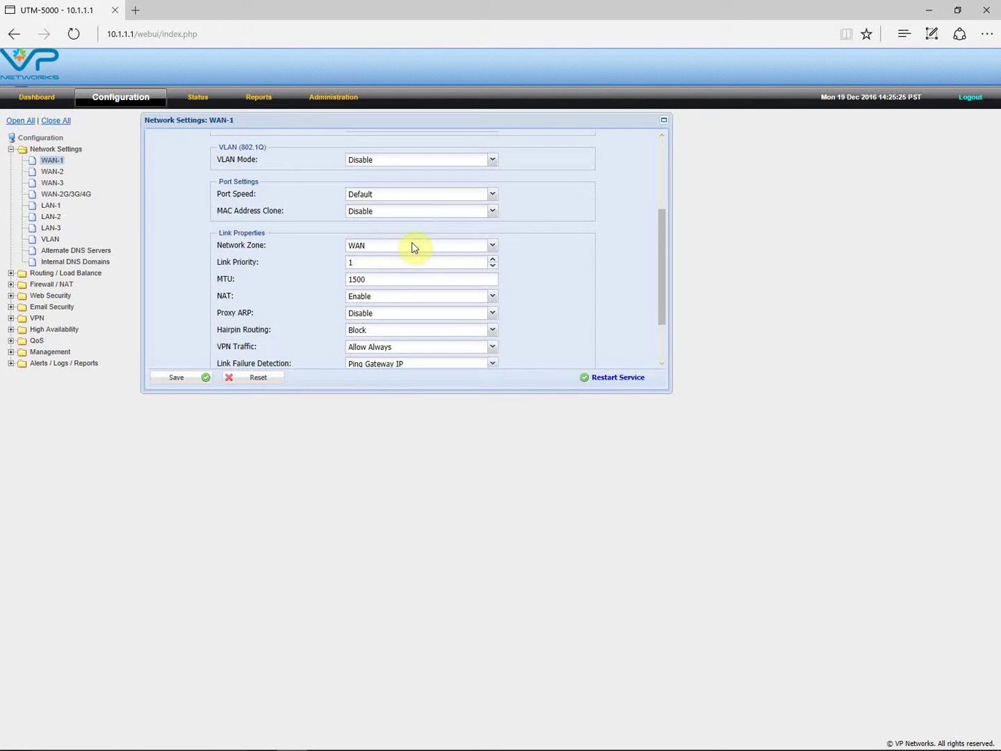
scroll(421, 233, "up", 3)
scroll(425, 222, "down", 3)
- Change WAN-1's Link Priority value to 10
left_click(386, 262)
key("BackSpace")
type("50")
key("BackSpace")
key("BackSpace")
type("10")
- Set WAN-2's Data Transfer Quota to Monthly (8000 MB)
left_click(54, 174)
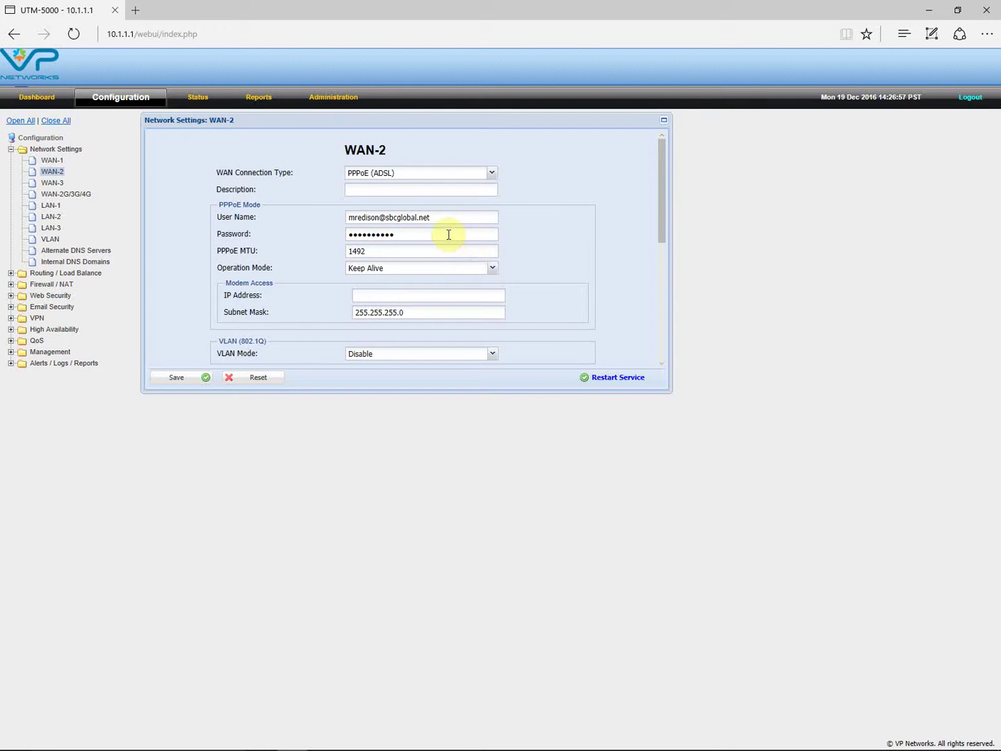
scroll(449, 236, "down", 2)
scroll(449, 257, "up", 2)
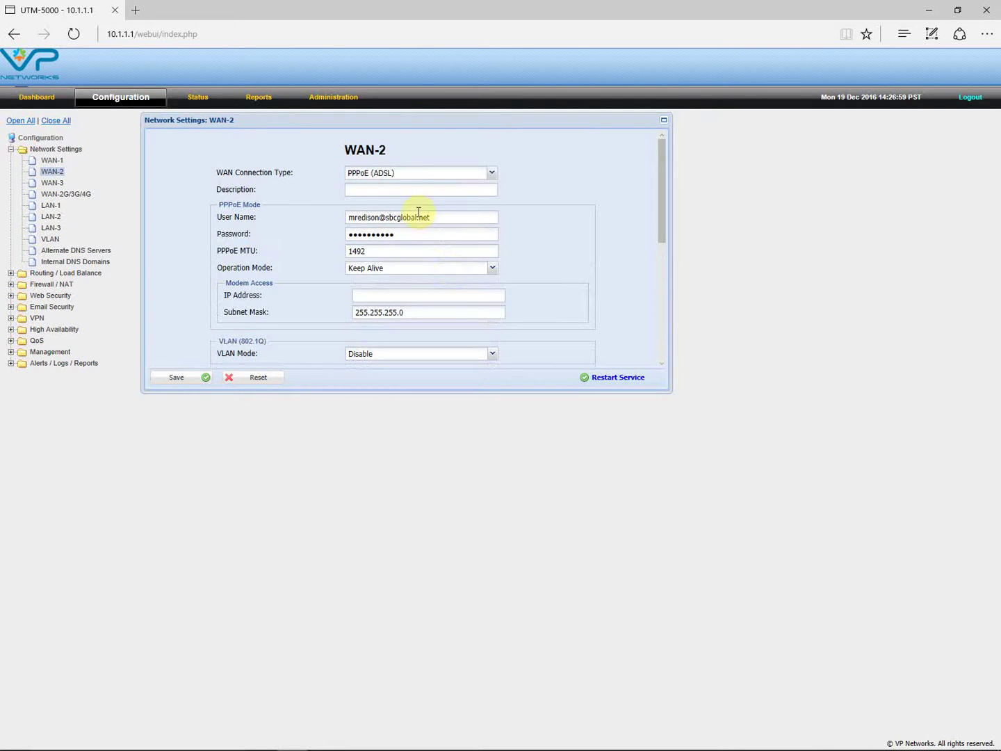
left_click(386, 254)
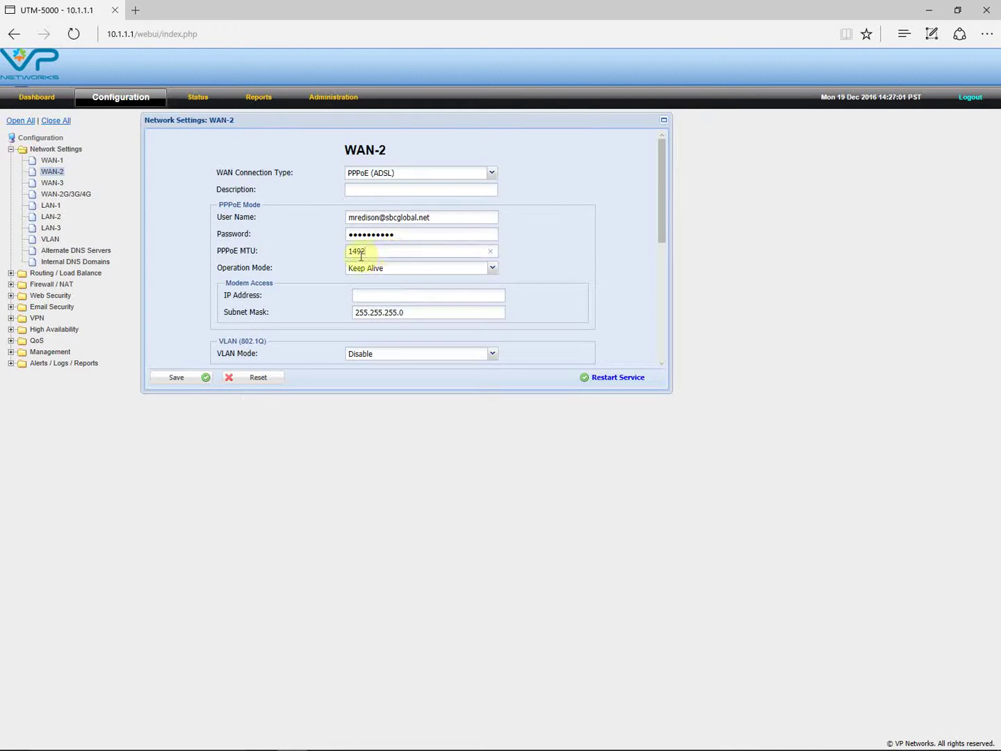
scroll(387, 254, "down", 2)
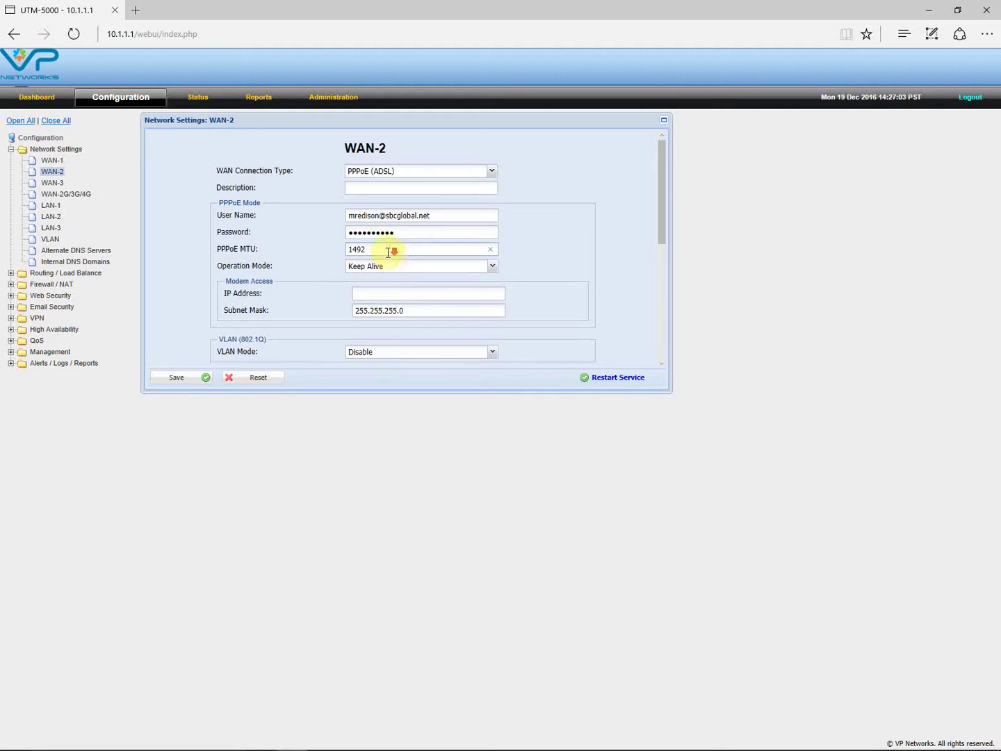
scroll(388, 254, "down", 3)
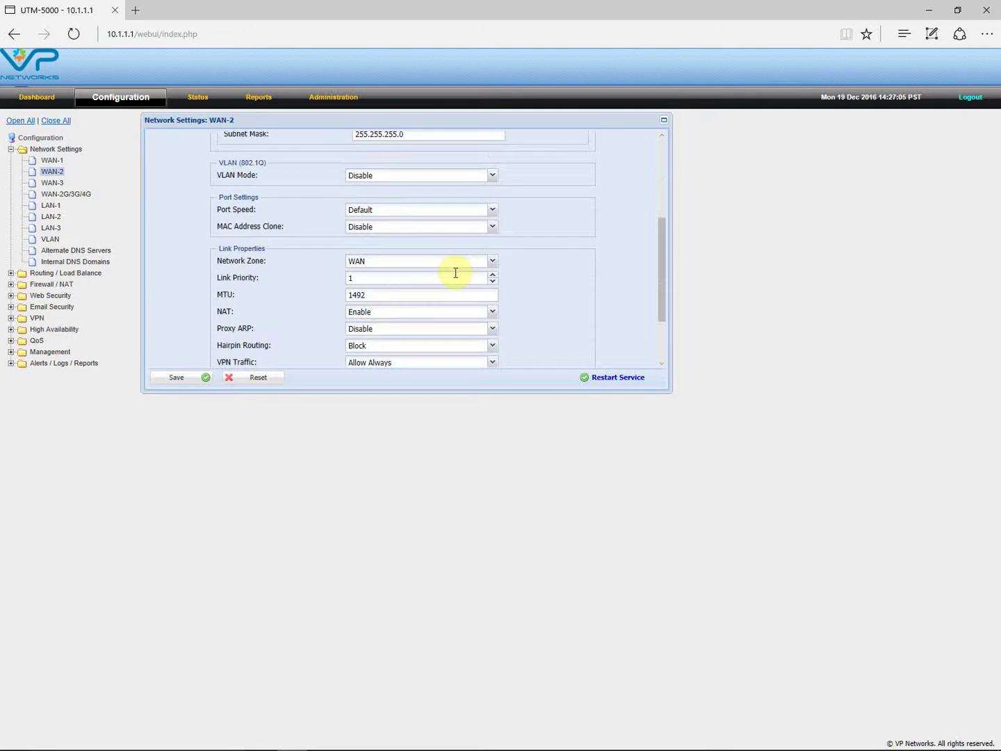
scroll(454, 272, "down", 3)
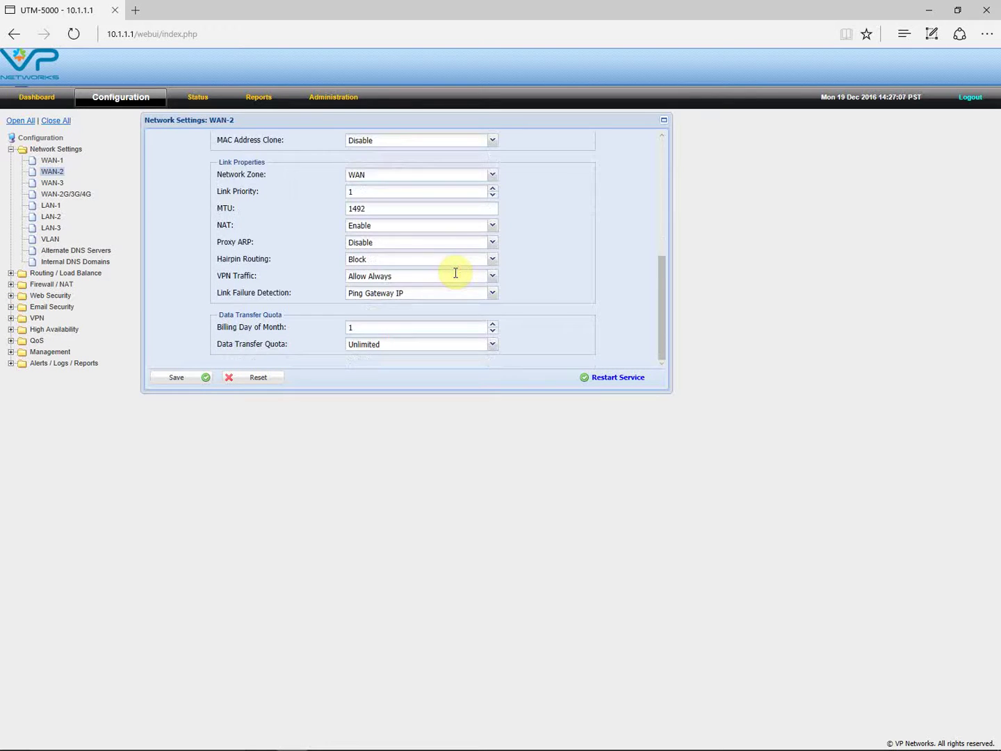
scroll(455, 272, "up", 3)
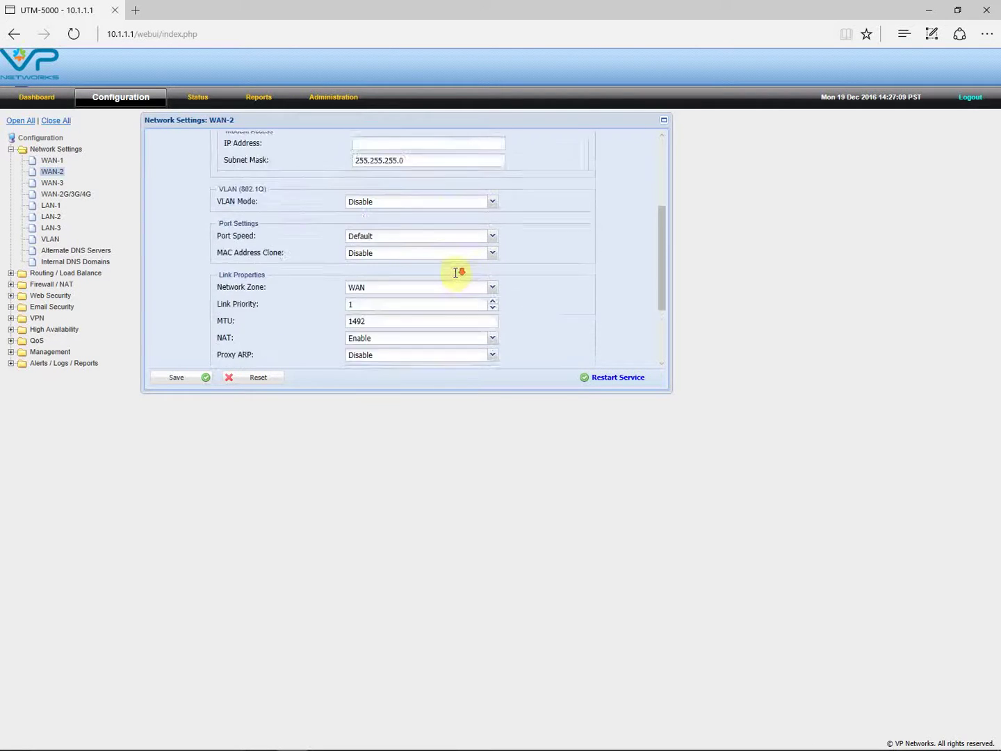
scroll(456, 272, "down", 3)
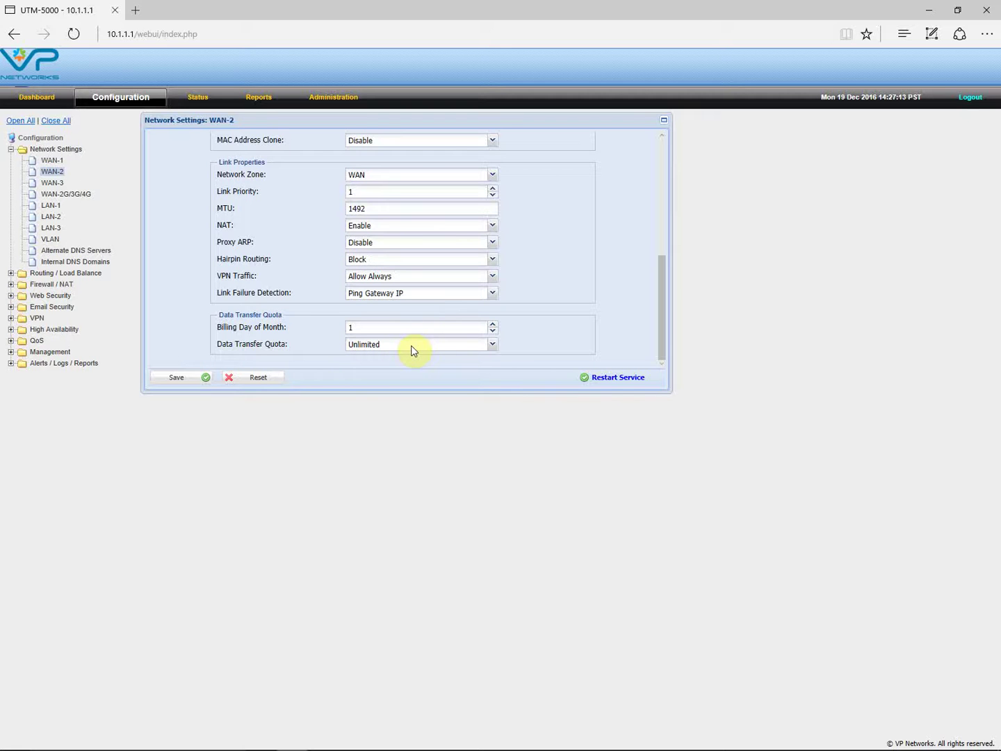
left_click(492, 346)
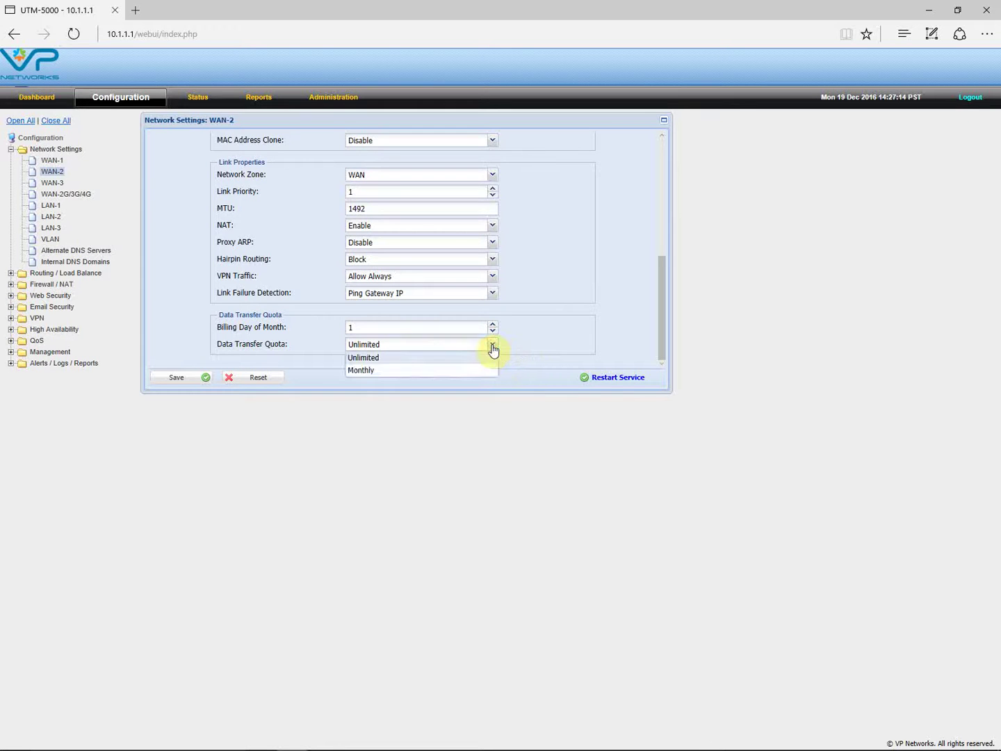
left_click(369, 371)
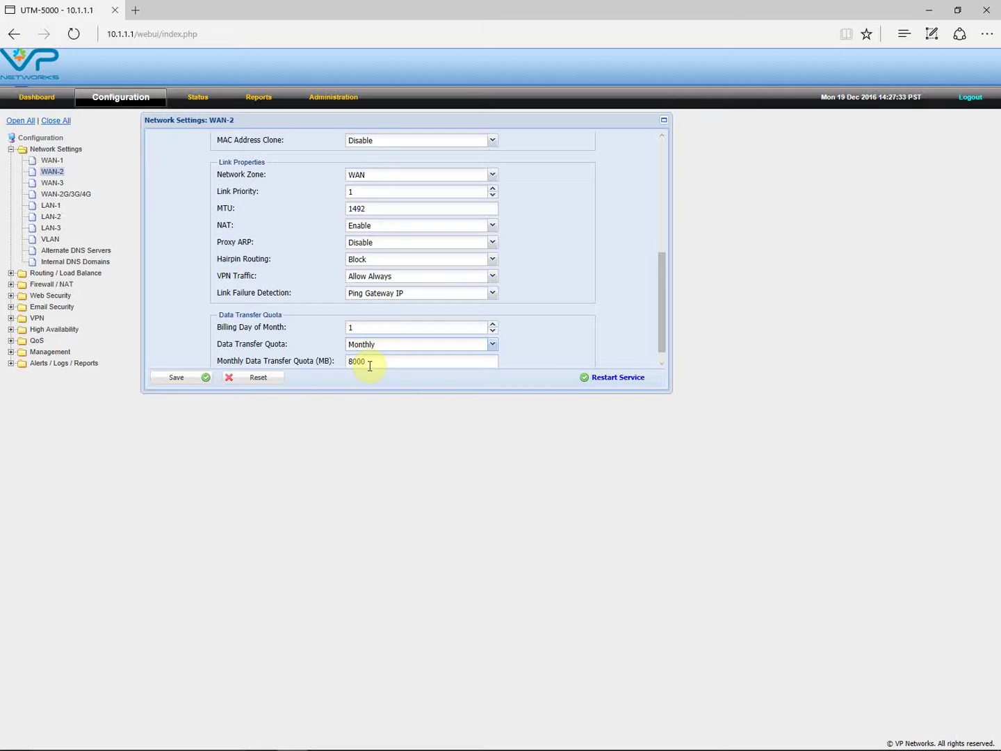
- Open the LAN-1 network settings from the Network Settings tree
scroll(442, 357, "up", 5)
left_click(54, 172)
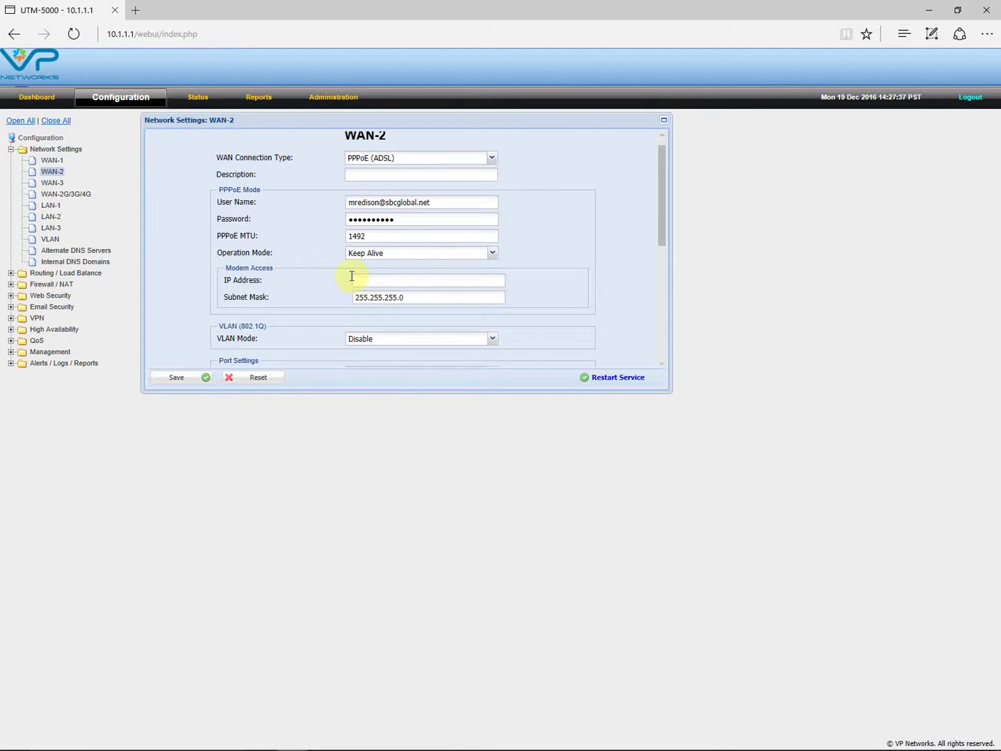
left_click(53, 206)
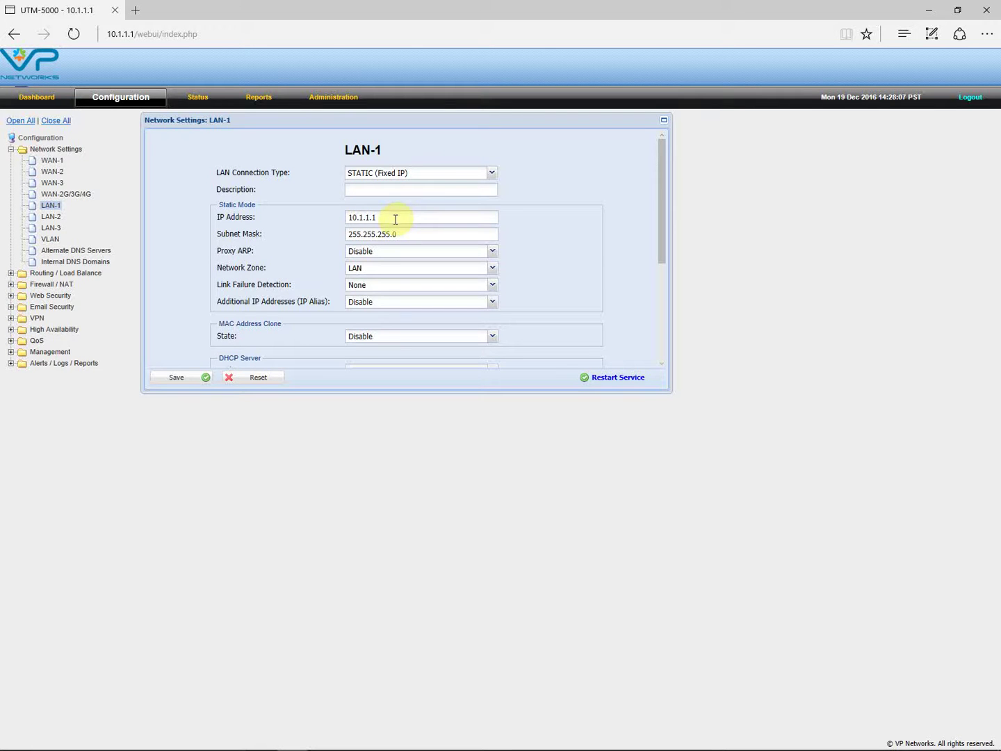
scroll(402, 254, "down", 2)
scroll(398, 255, "down", 3)
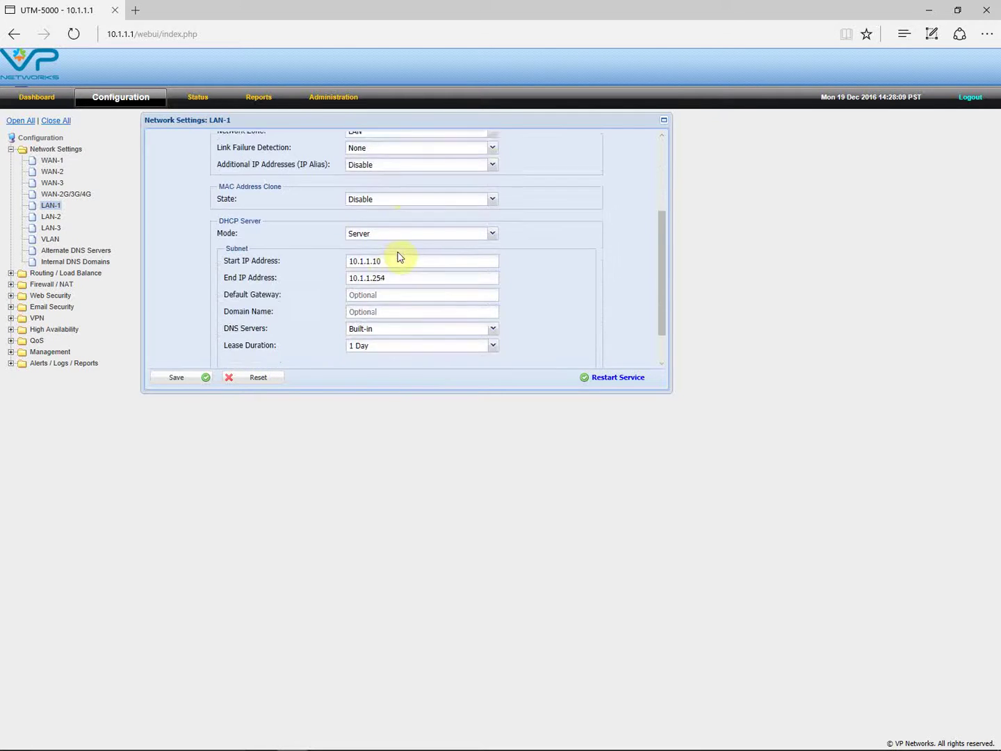
left_click(493, 228)
left_click(494, 232)
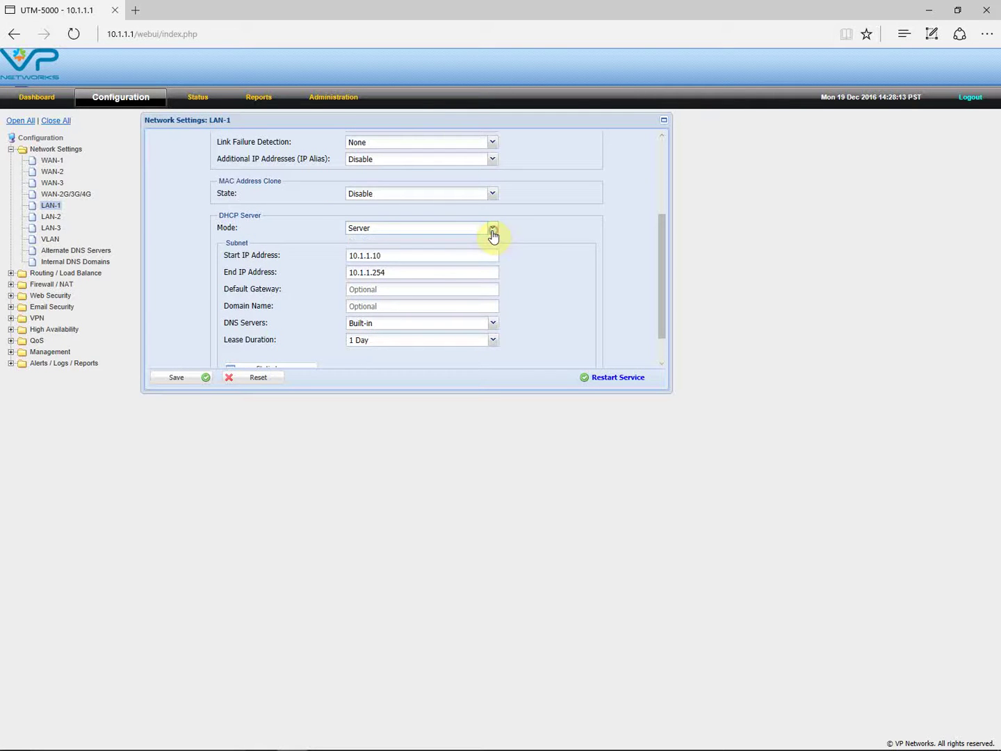
scroll(491, 237, "down", 1)
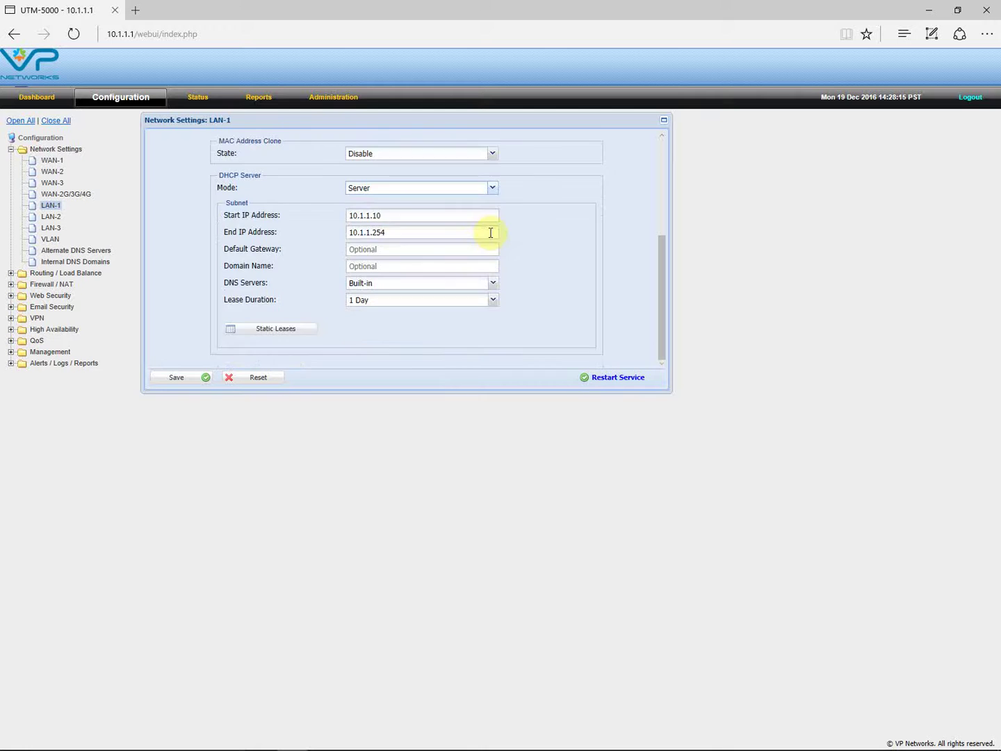
scroll(491, 233, "up", 5)
scroll(491, 233, "down", 3)
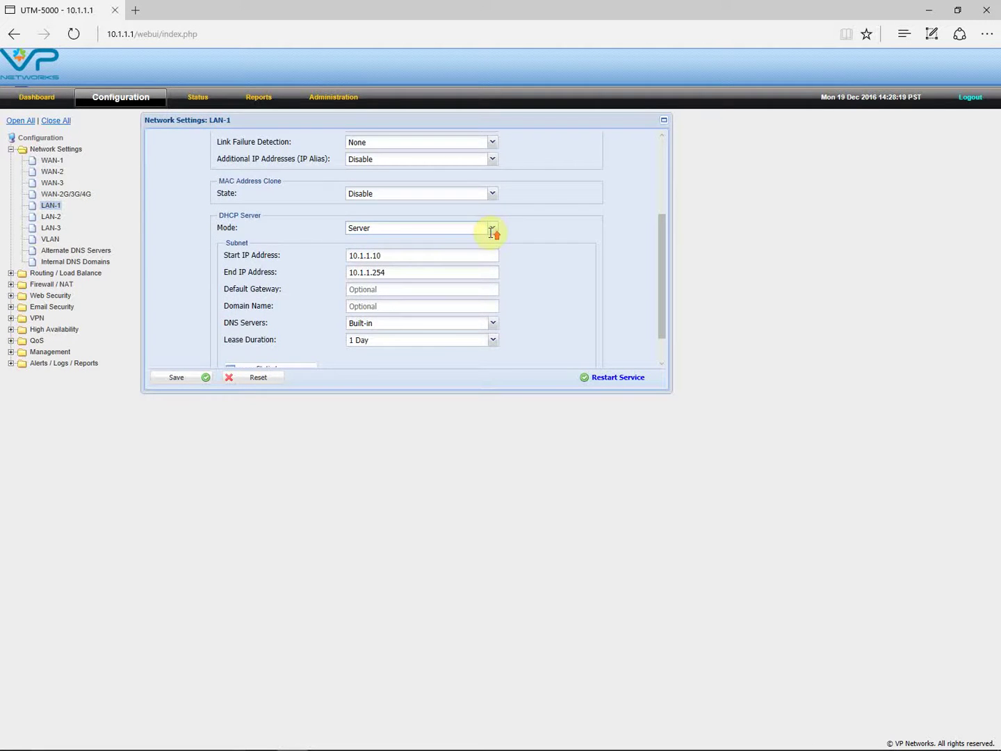
scroll(491, 232, "up", 3)
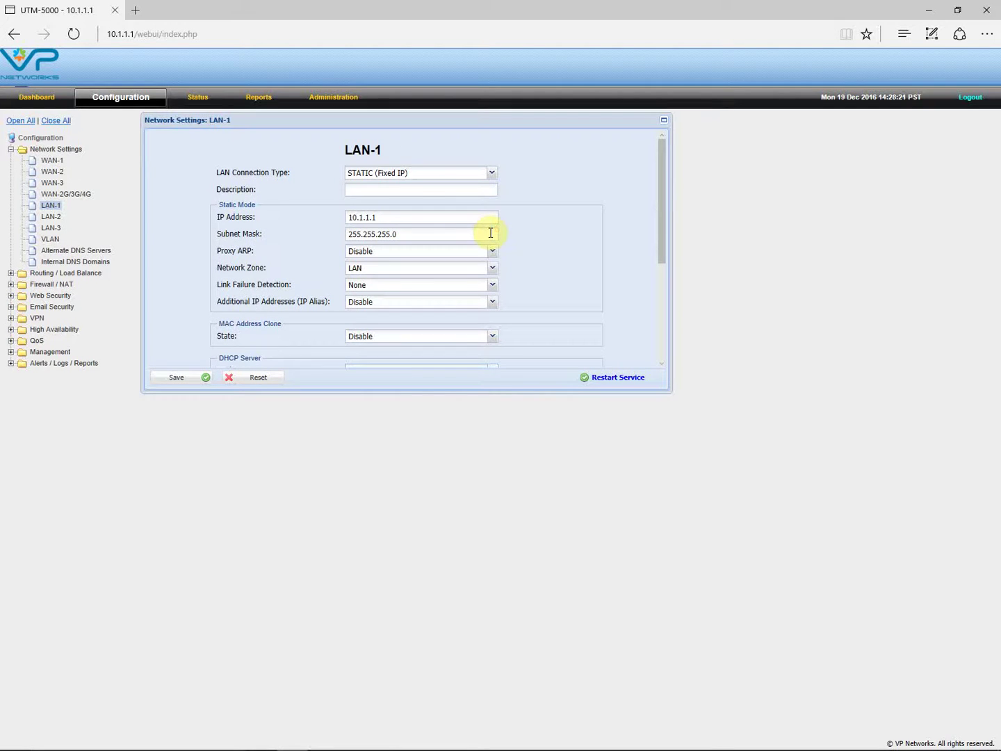
scroll(528, 237, "down", 3)
scroll(528, 237, "up", 3)
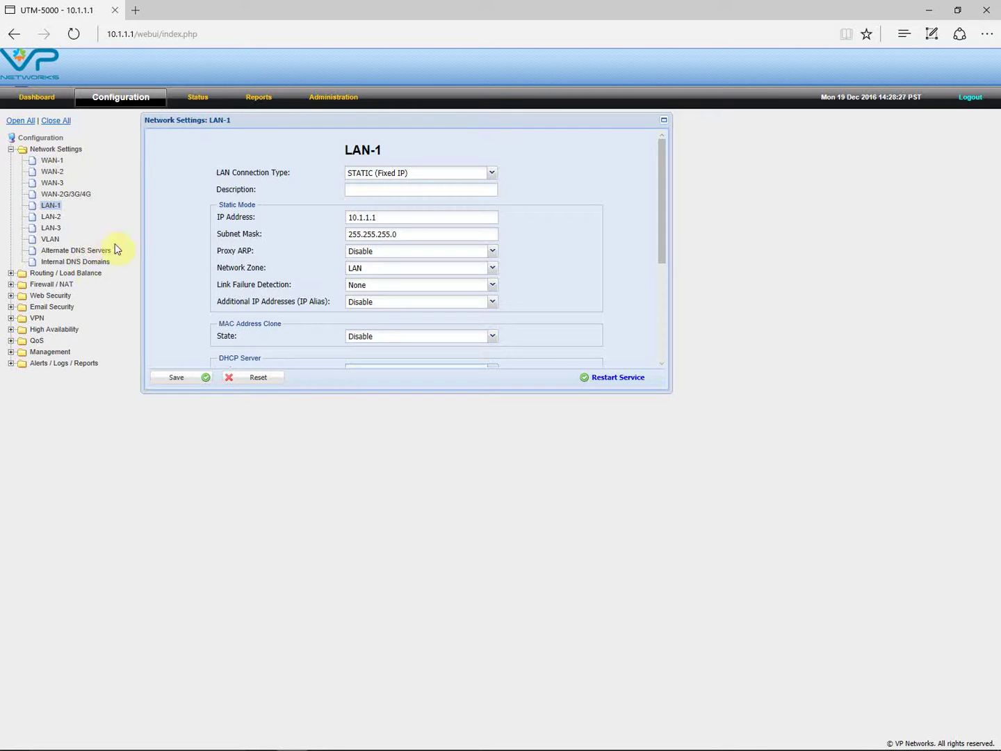
- Set the WAN Link Load Balancer's balancing method to Failover Only
left_click(60, 275)
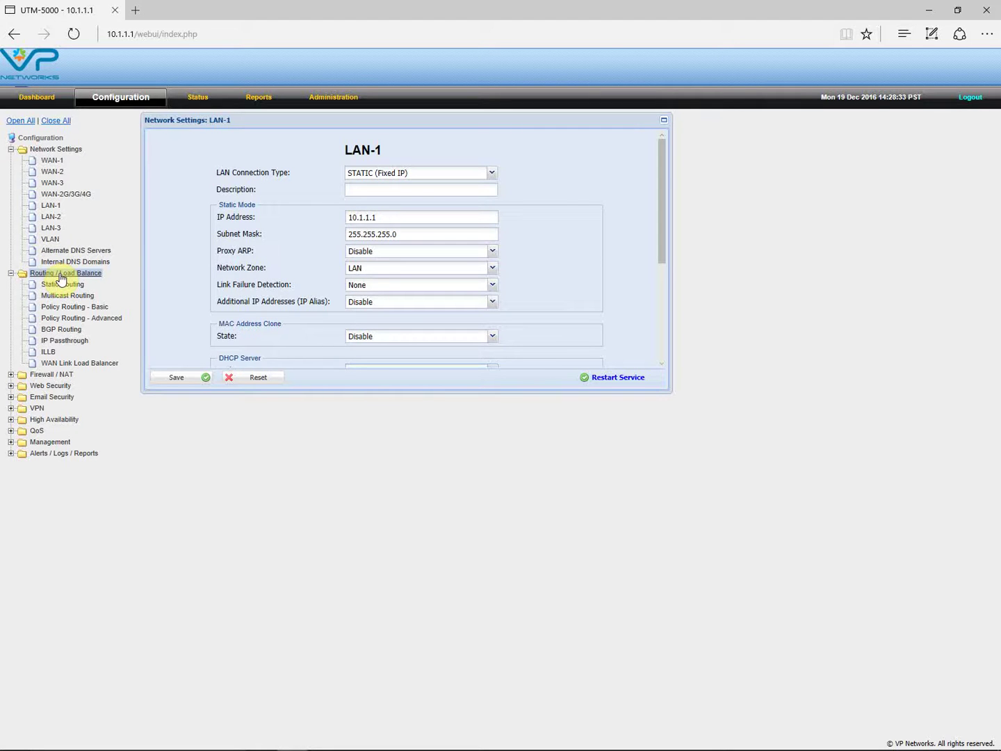
left_click(93, 365)
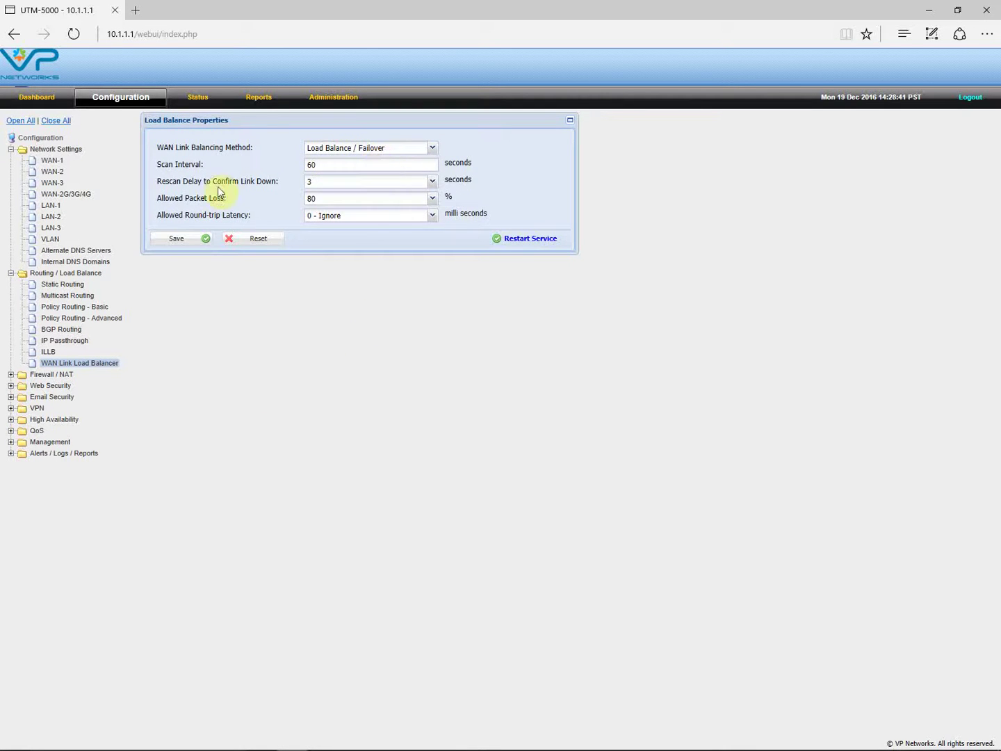
left_click(57, 162)
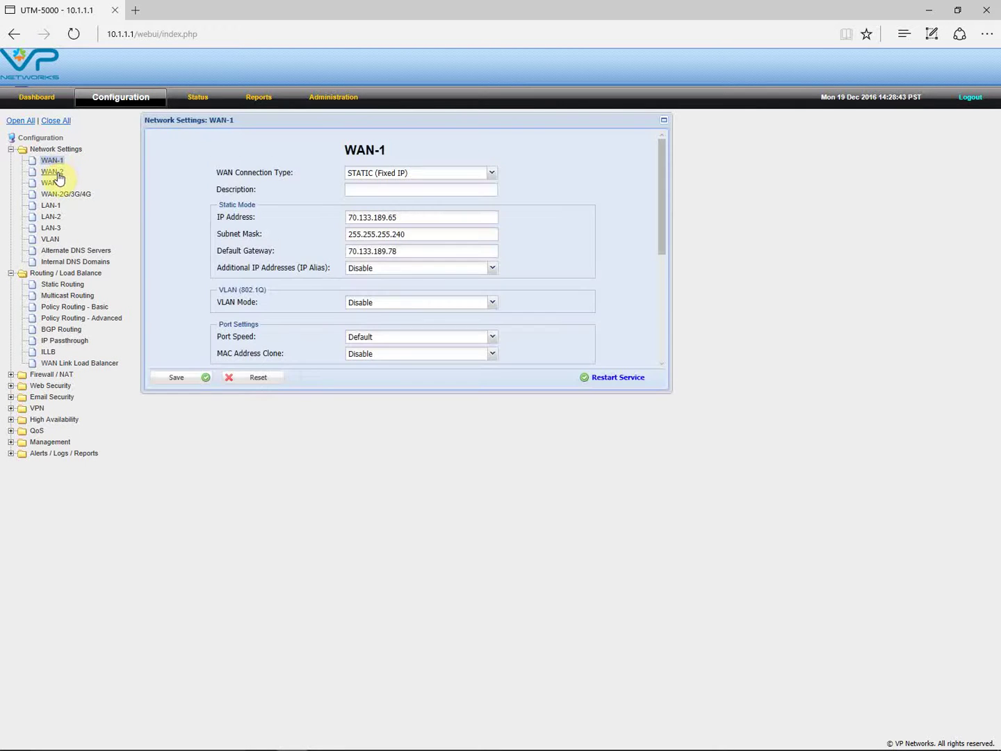
left_click(59, 172)
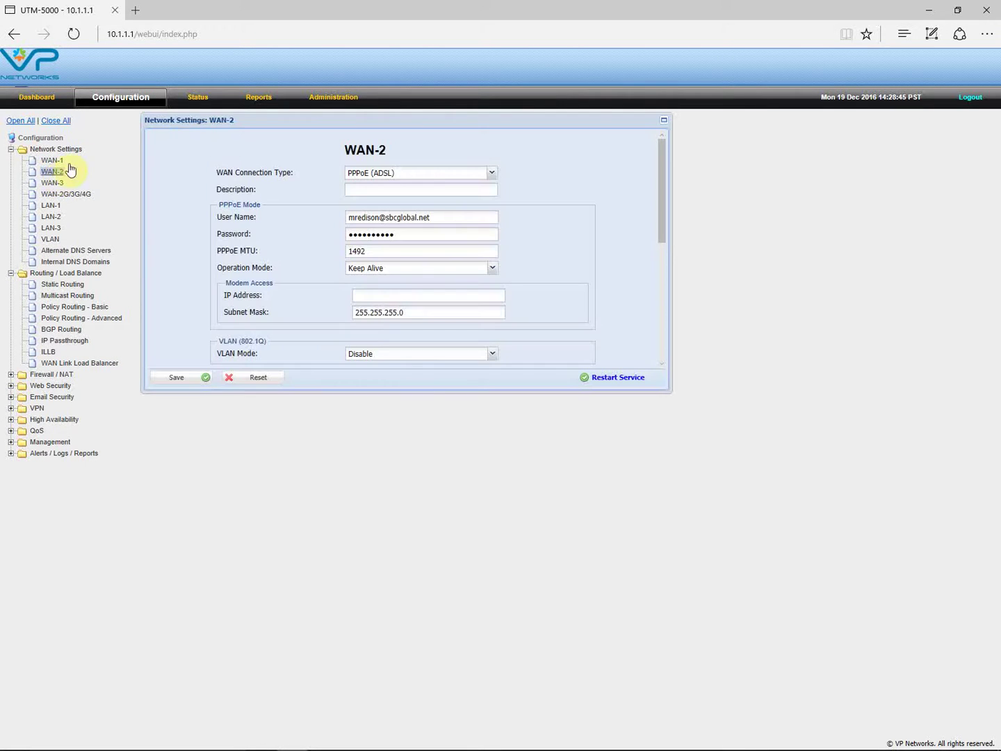
left_click(66, 363)
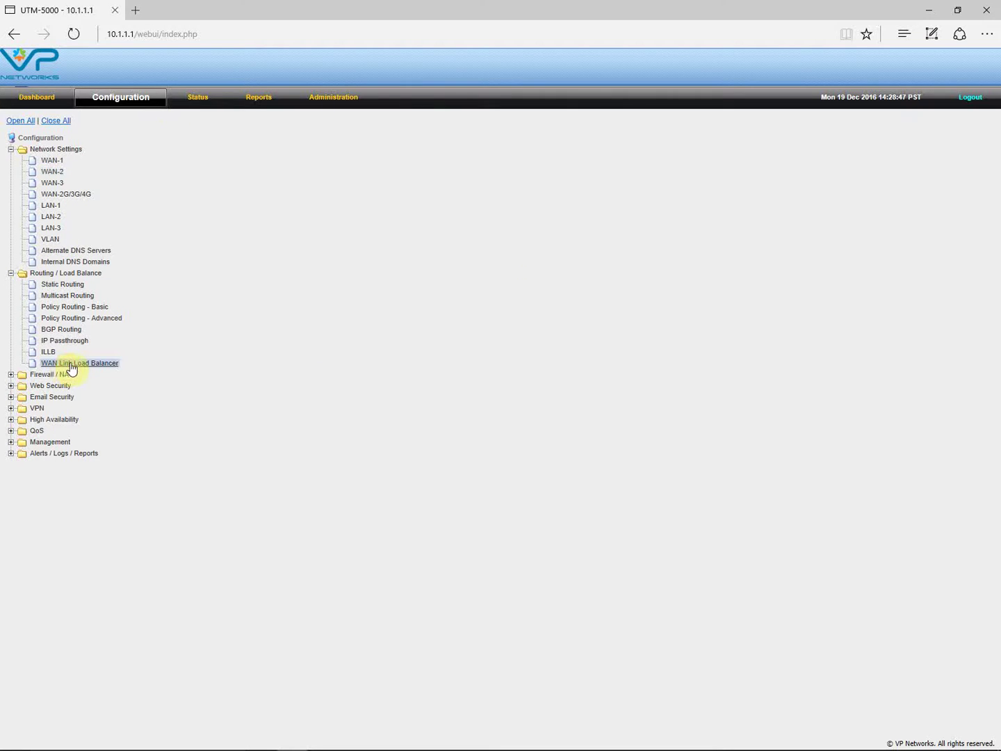
left_click(432, 148)
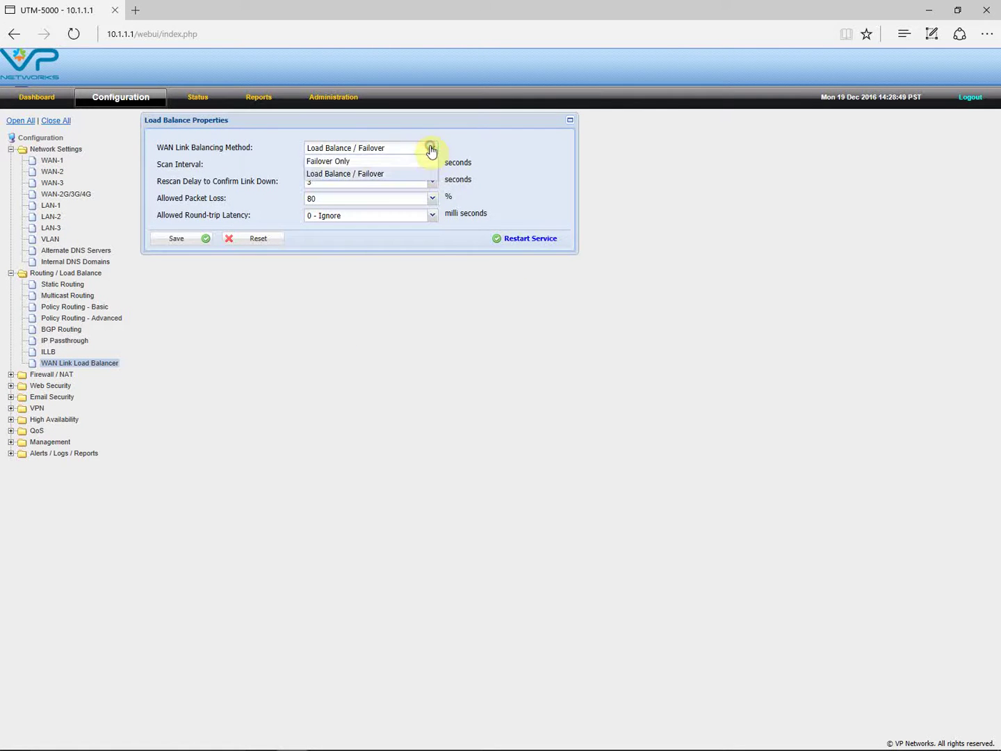
left_click(351, 162)
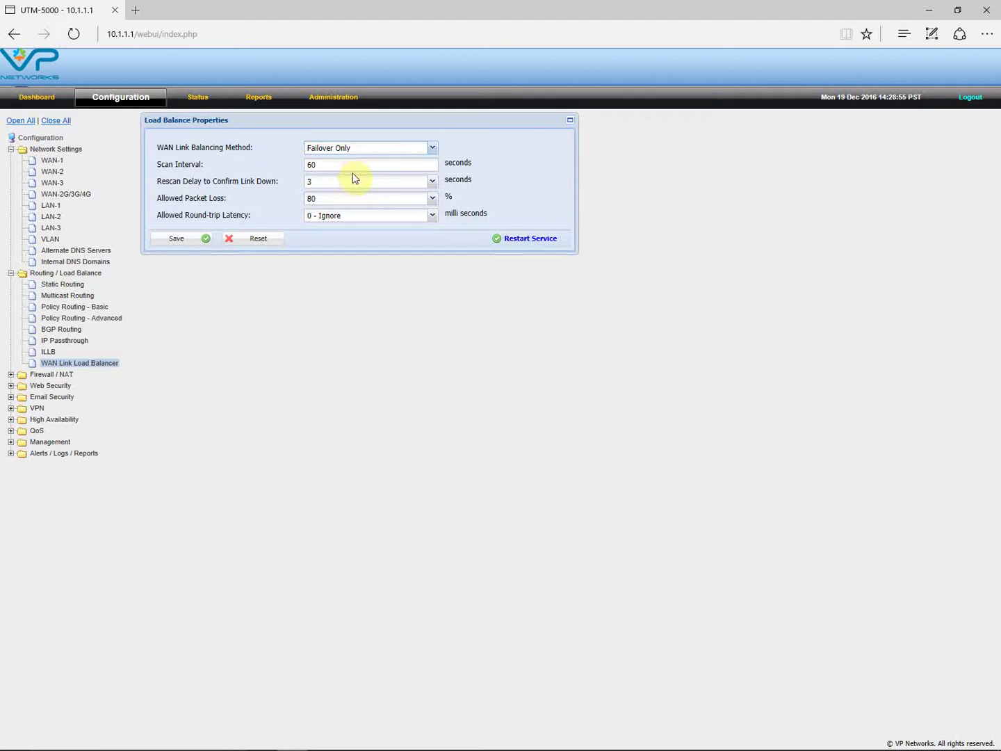
left_click(51, 161)
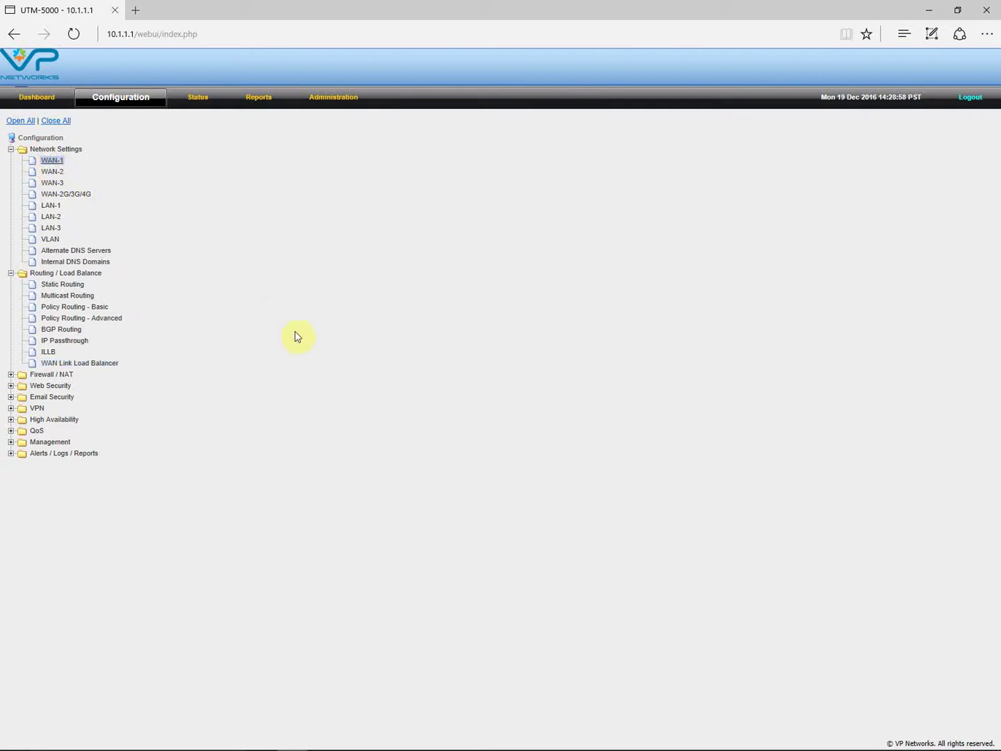
- Keep Ping Gateway IP as WAN-1's link failure detection and return to WAN Link Load Balancer
left_click_drag(662, 191, 670, 301)
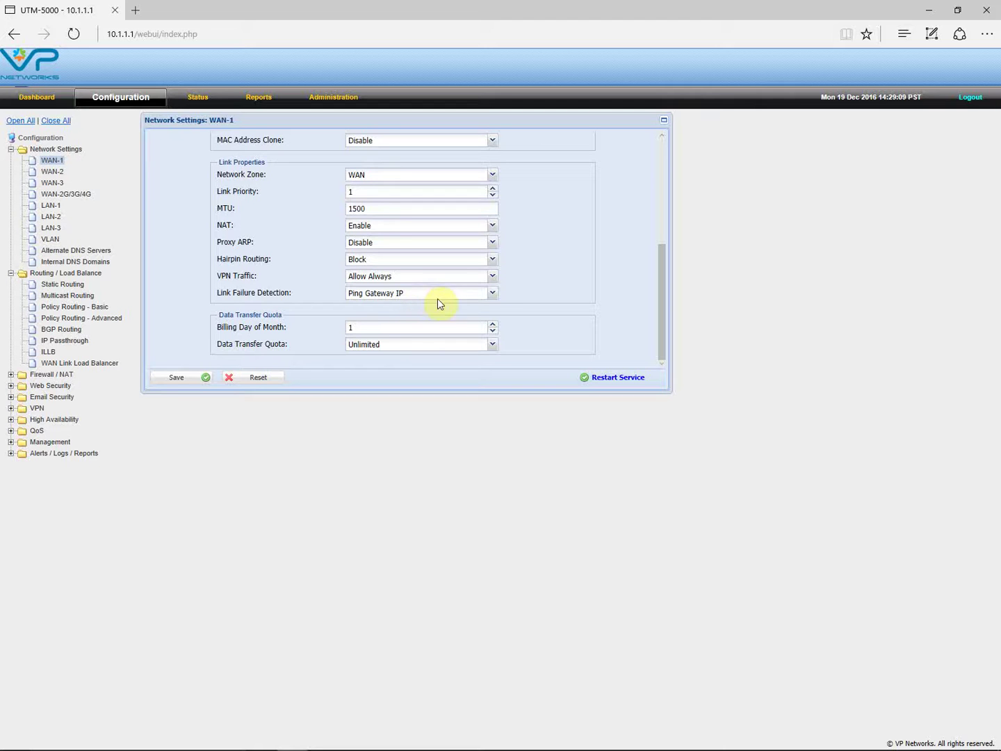
left_click(492, 293)
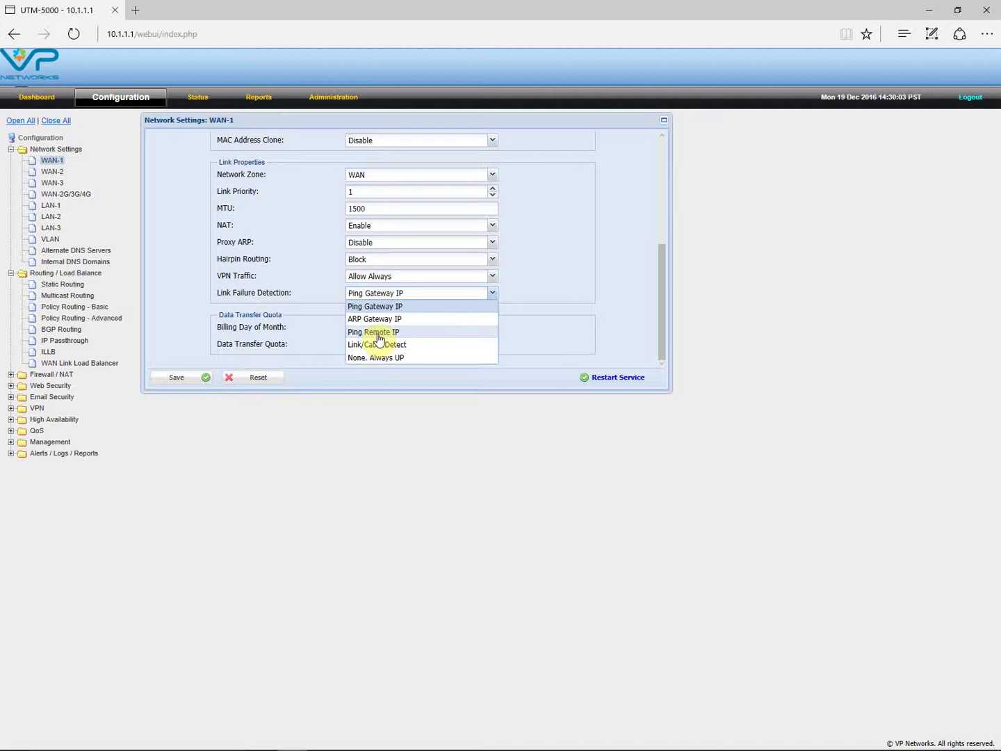
left_click(540, 324)
scroll(542, 327, "up", 3)
scroll(541, 327, "down", 3)
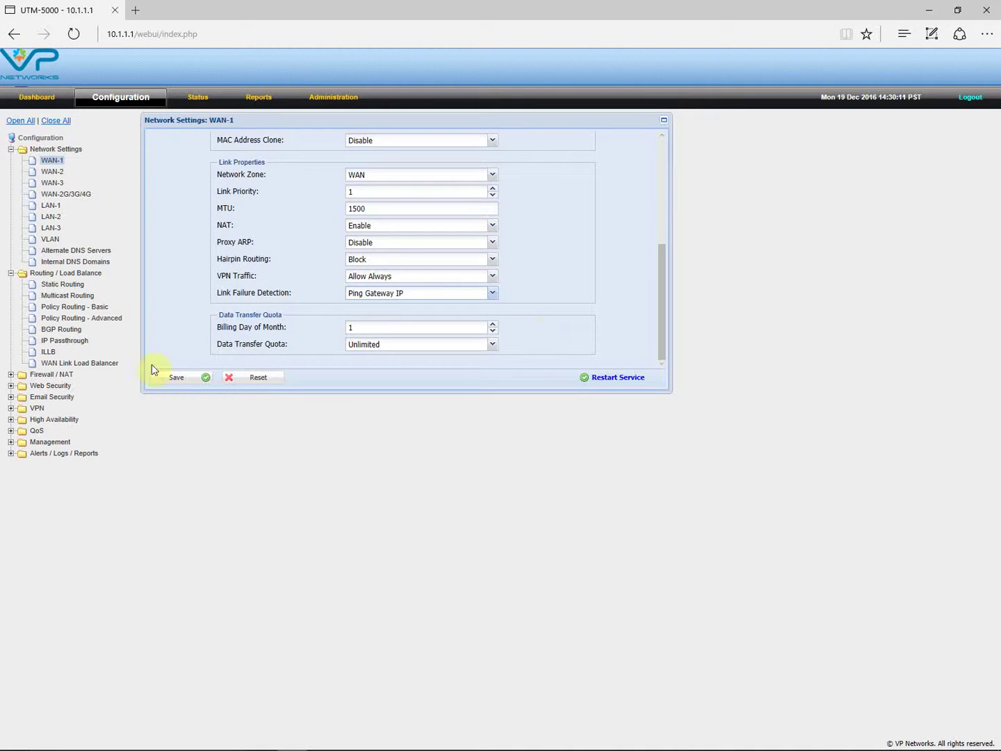
left_click(91, 366)
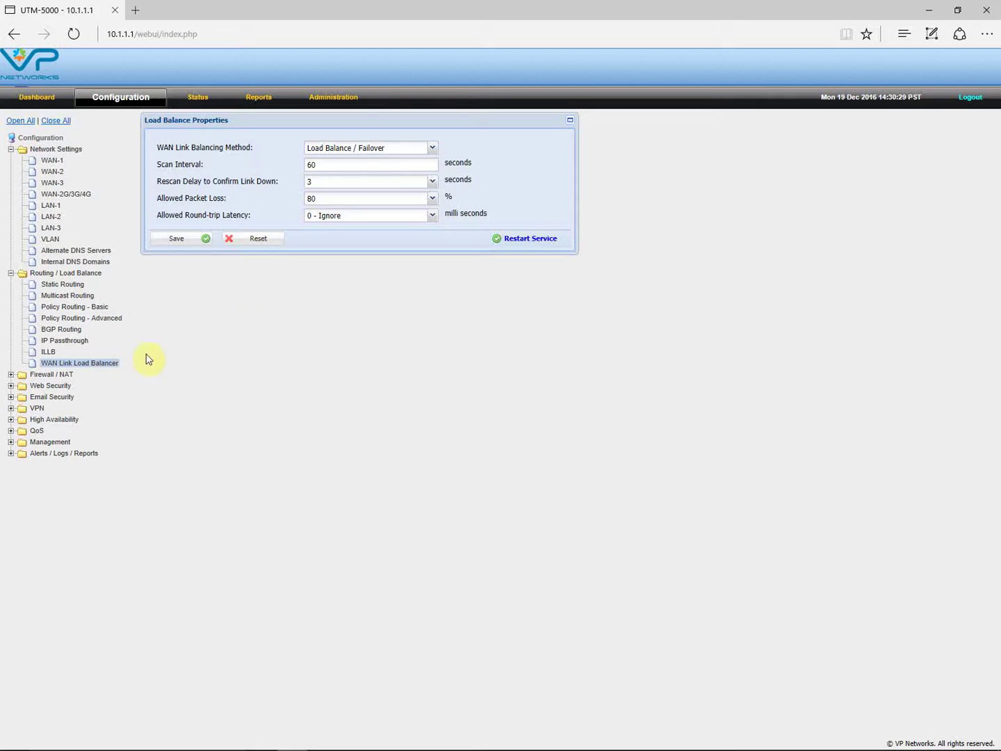
left_click(69, 341)
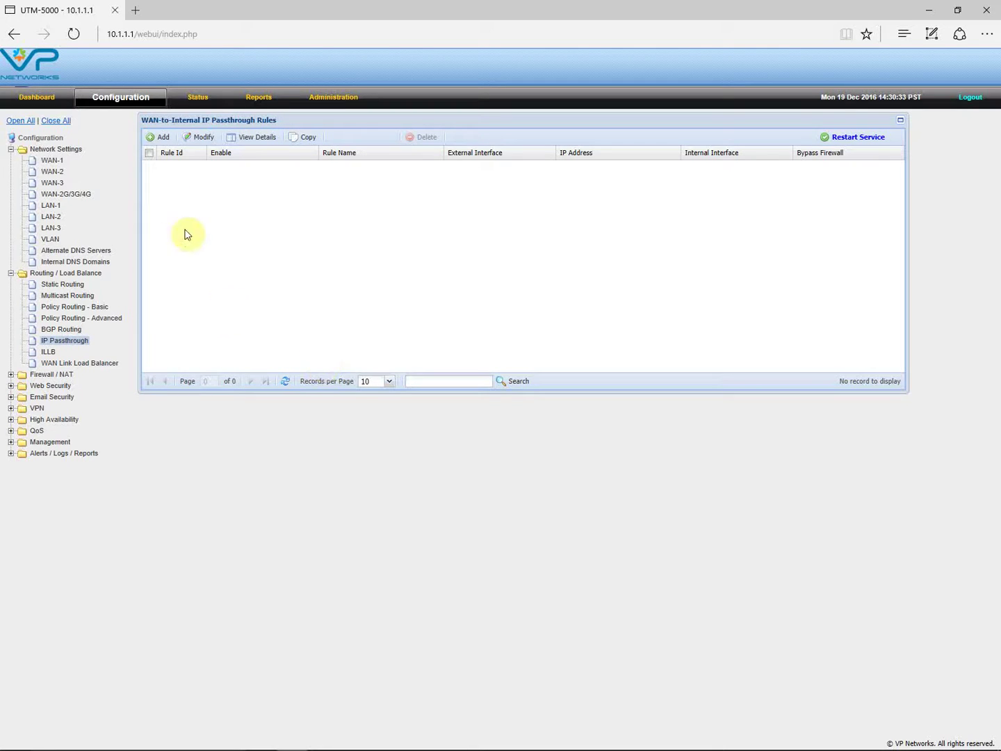
left_click(162, 138)
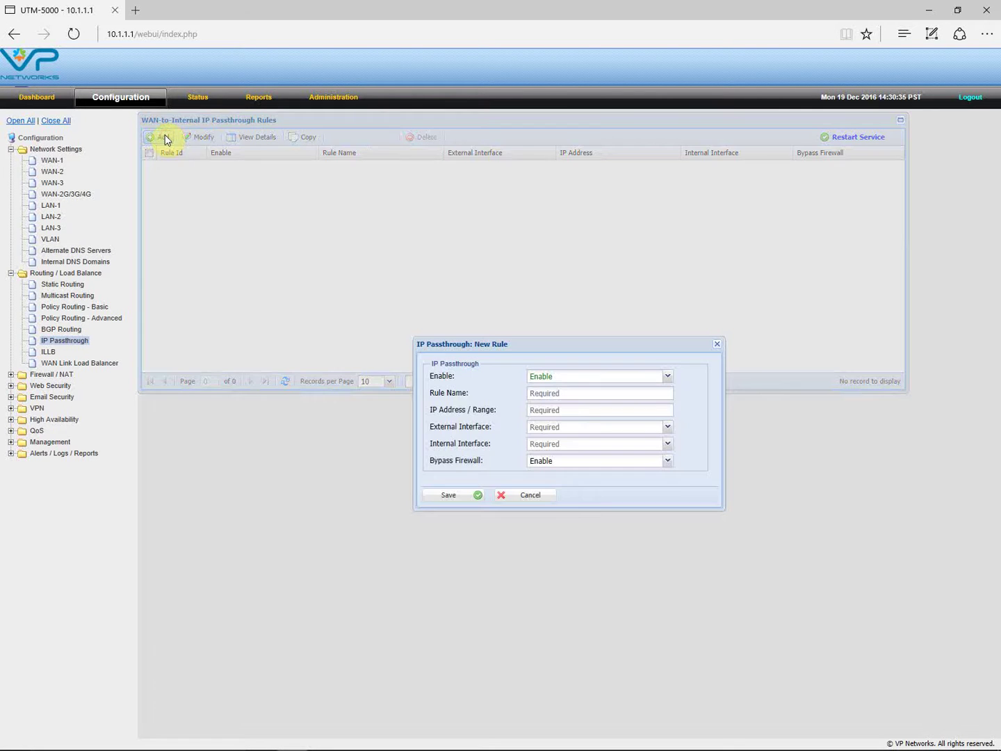
left_click(667, 376)
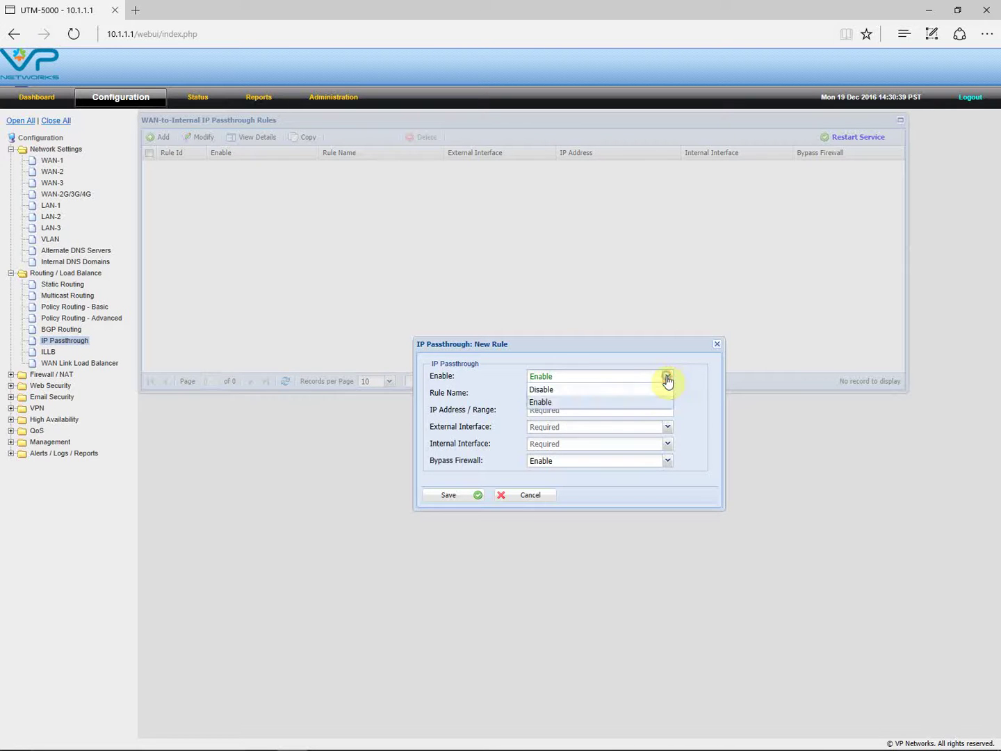
left_click(553, 403)
left_click(576, 394)
type("3610")
left_click(574, 411)
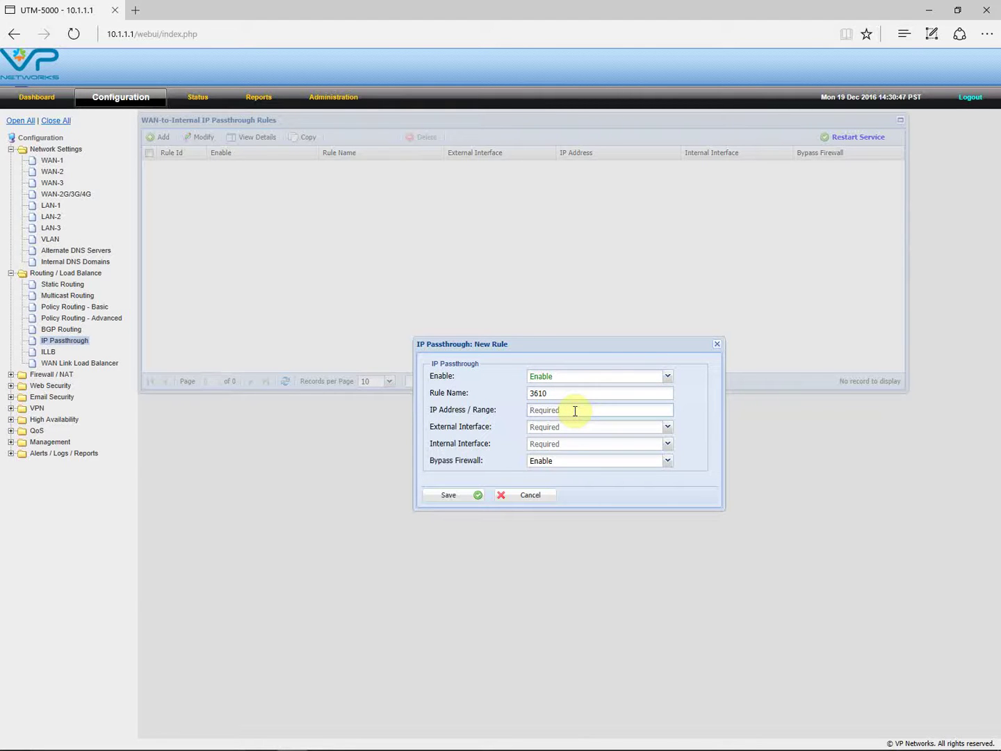
type("70.133.189.")
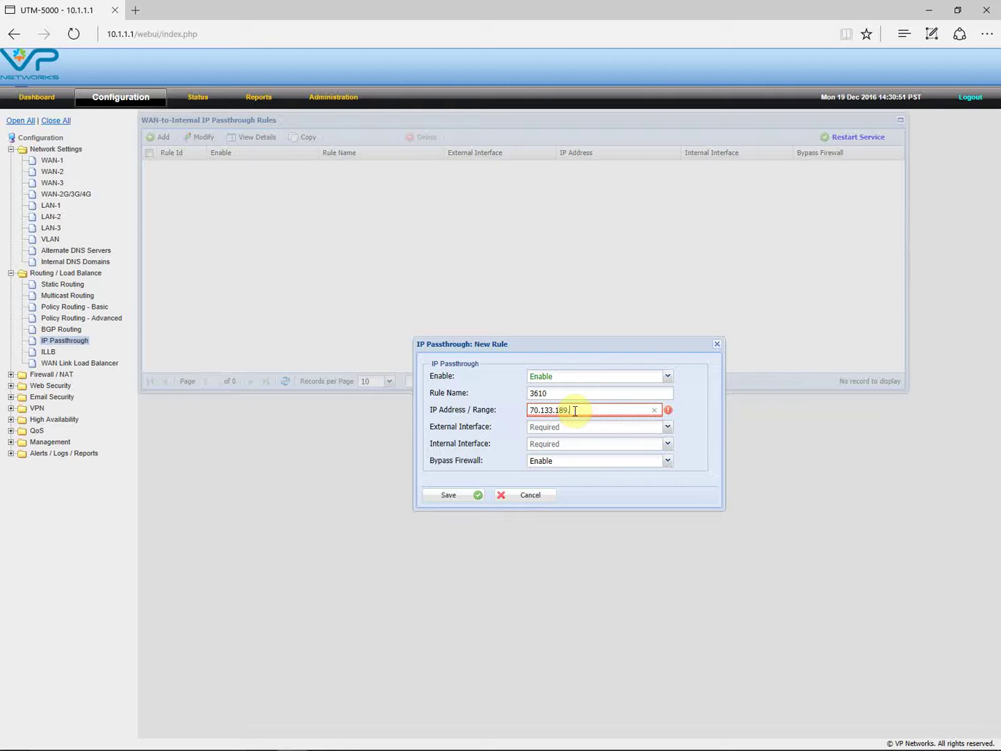
type("66")
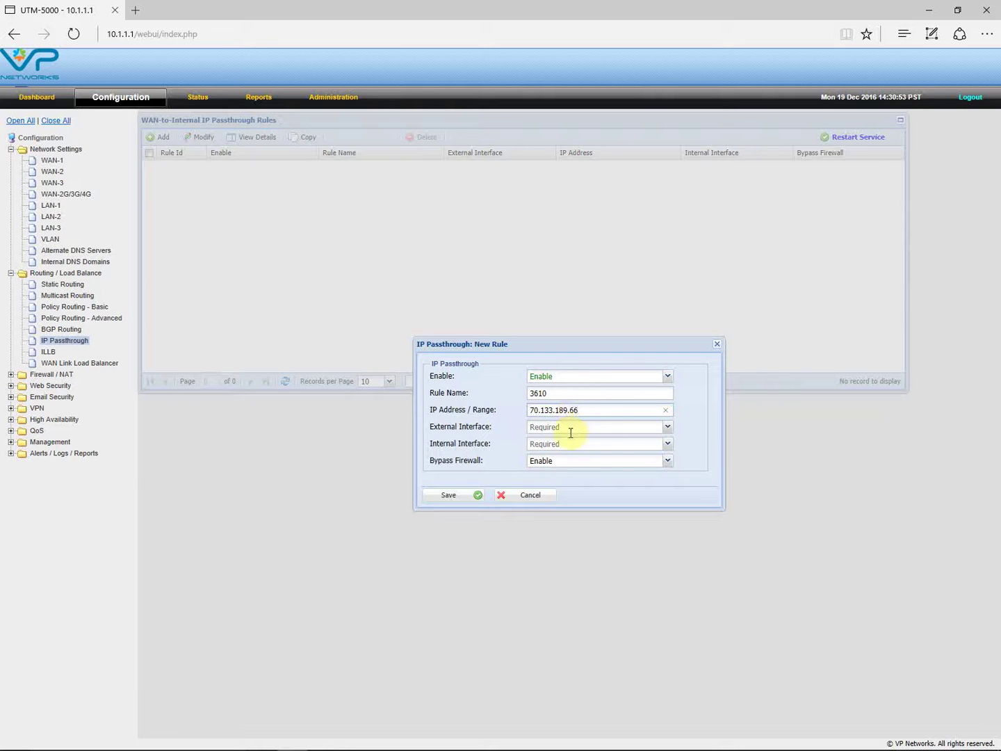
type("-68")
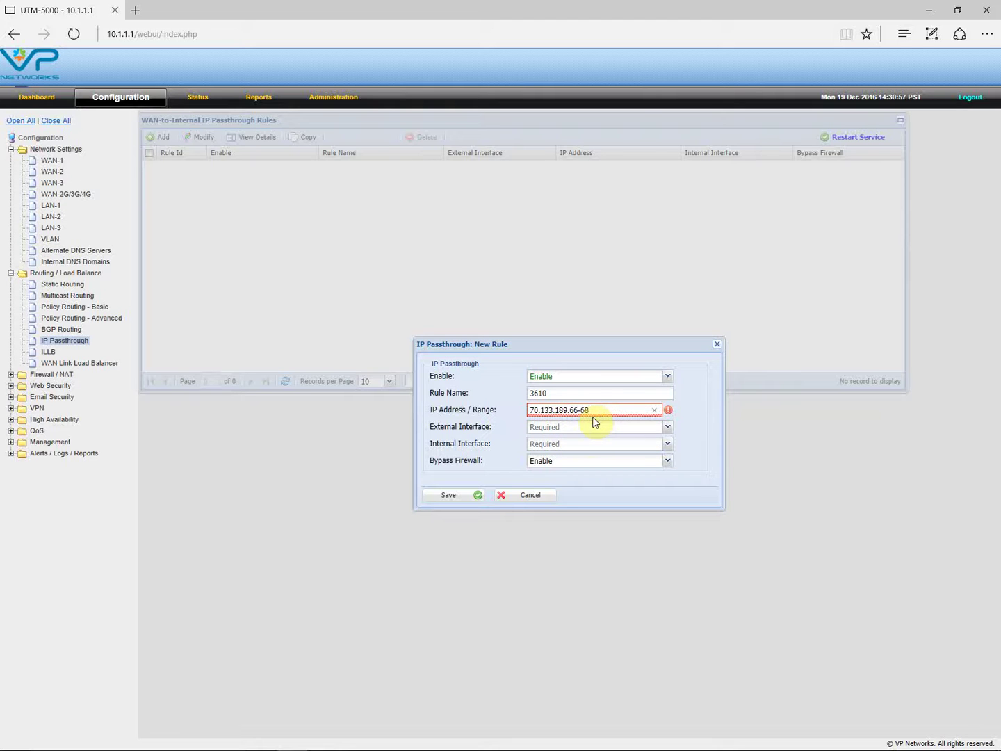
left_click(581, 434)
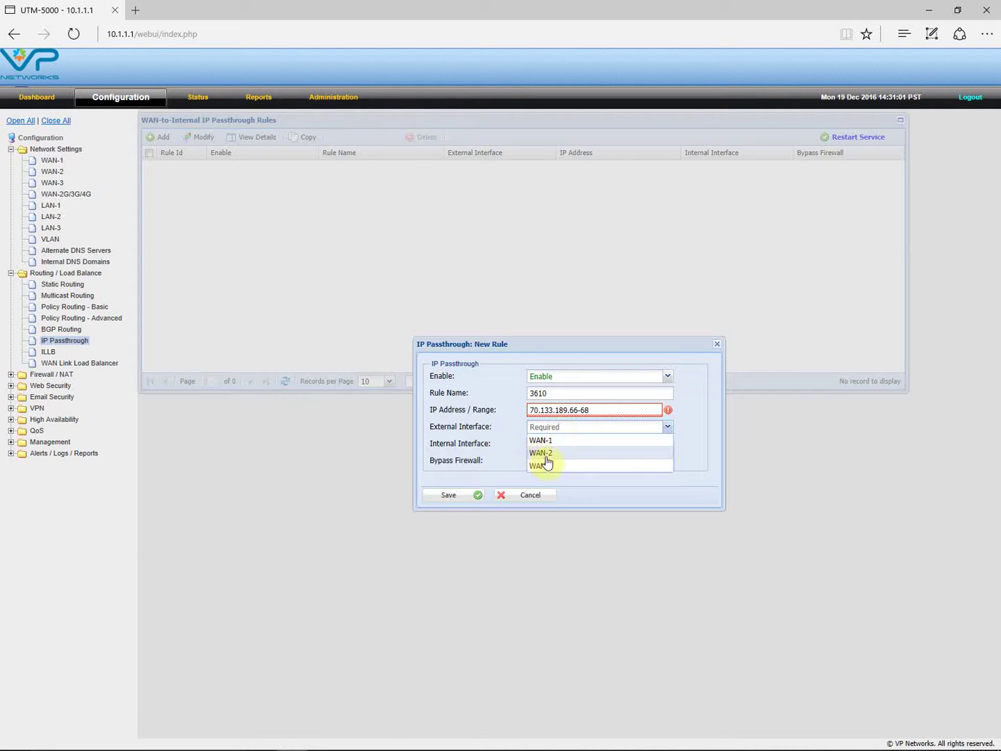
left_click(575, 429)
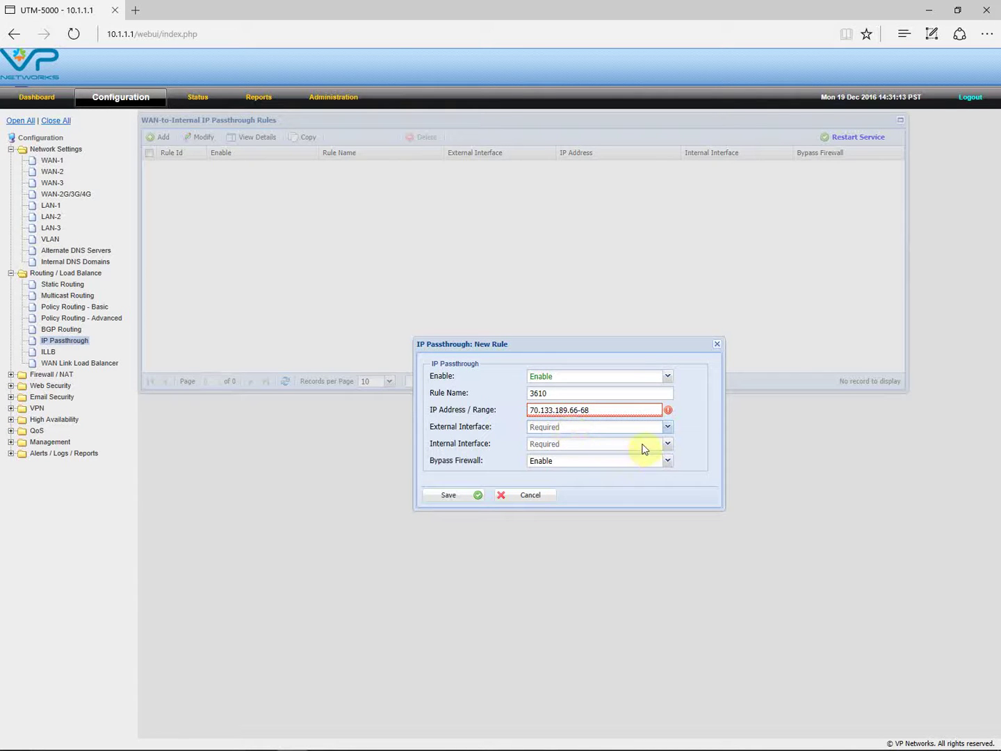
- Check the internal interface choices, then cancel the unfinished rule 3610
left_click(666, 444)
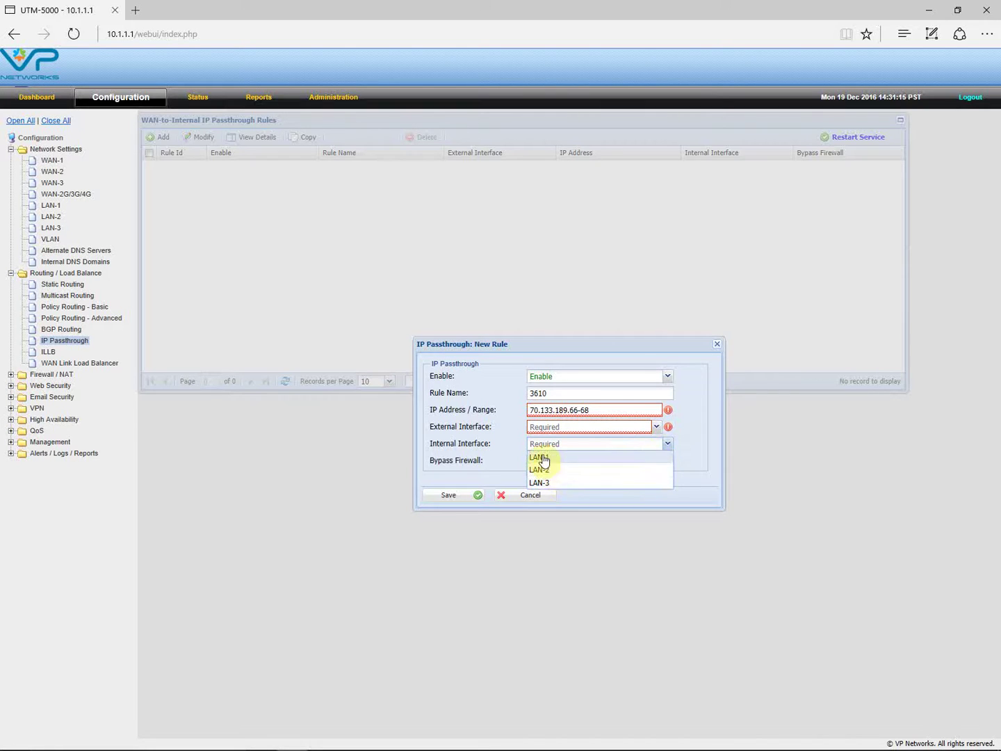
left_click(568, 443)
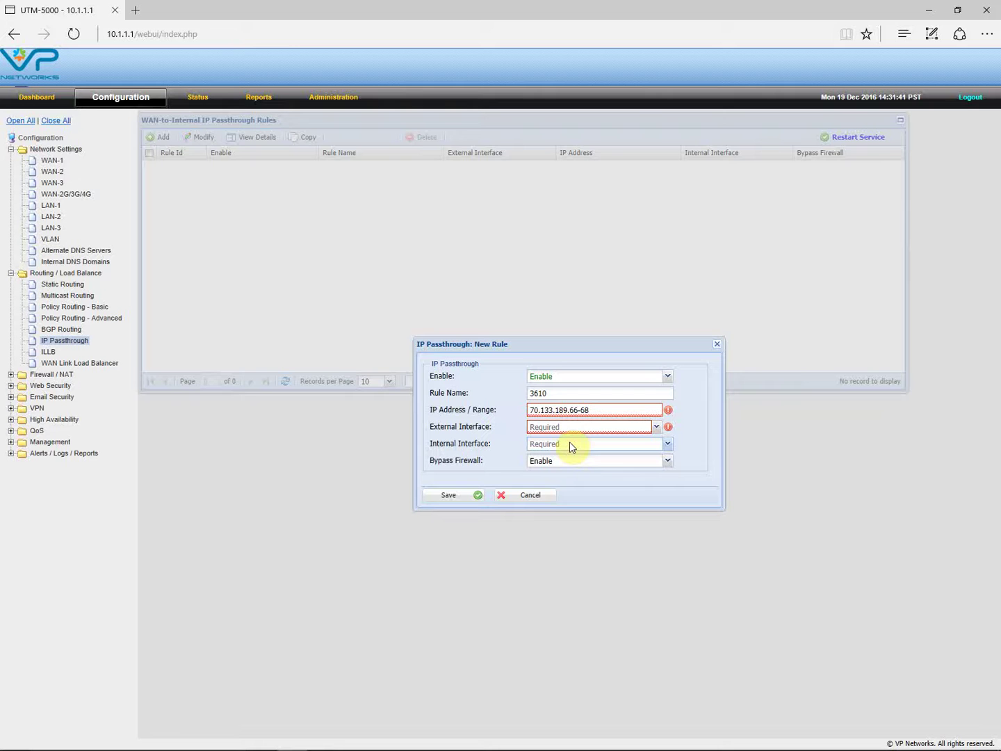
left_click(716, 344)
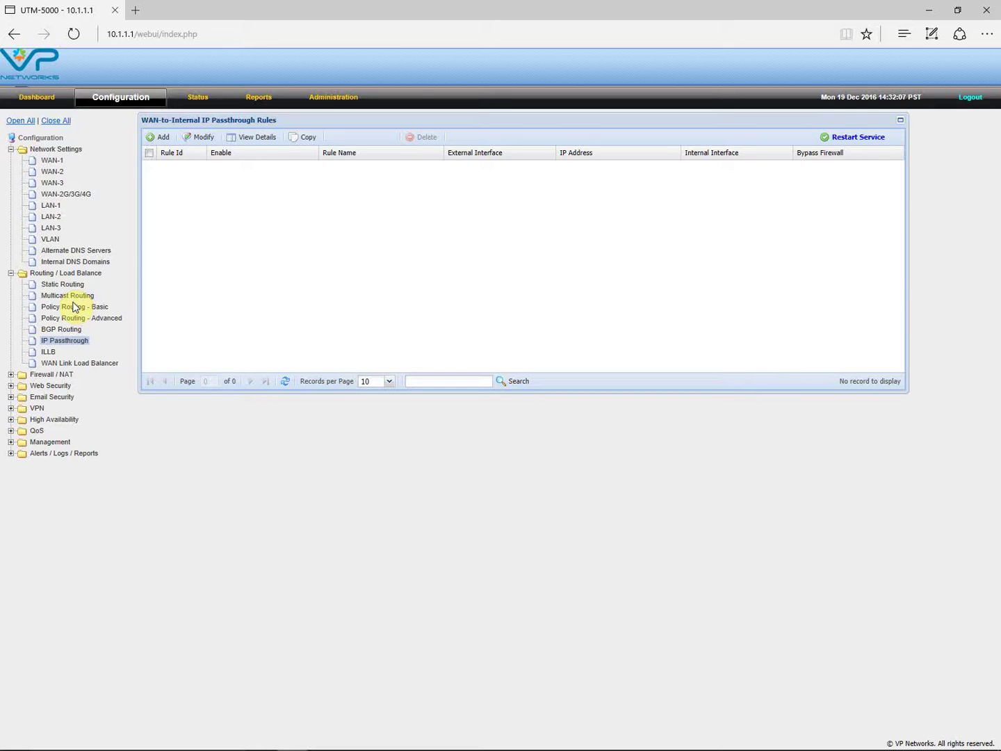
- Collapse Routing / Load Balance, expand Firewall / NAT, and view the Port Forward rules
left_click(10, 273)
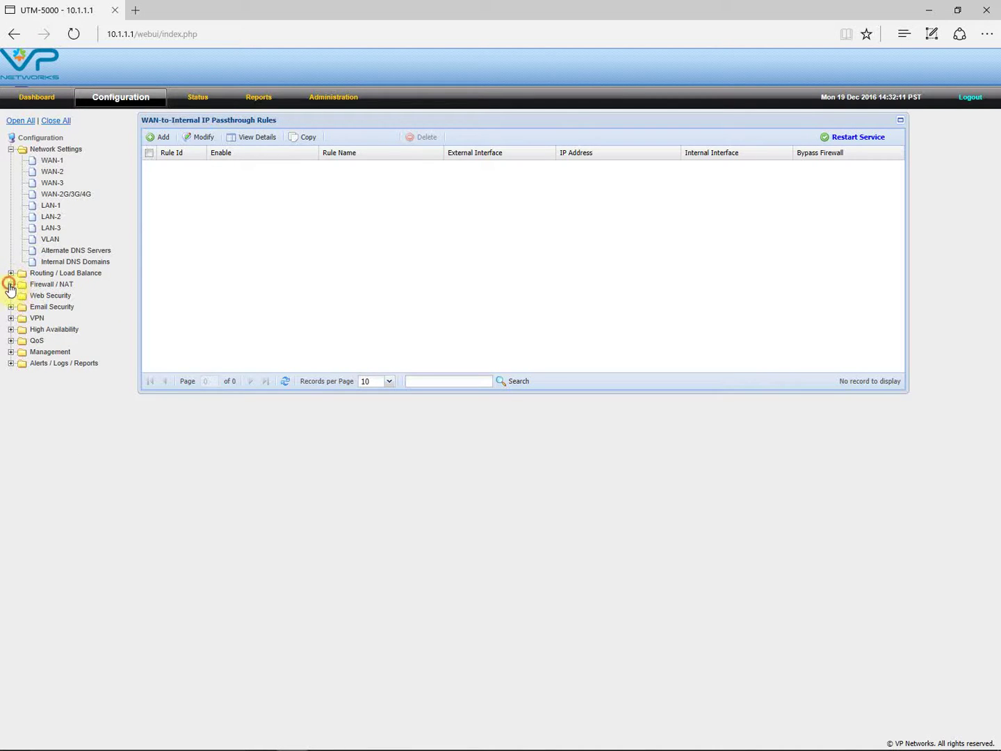
left_click(11, 285)
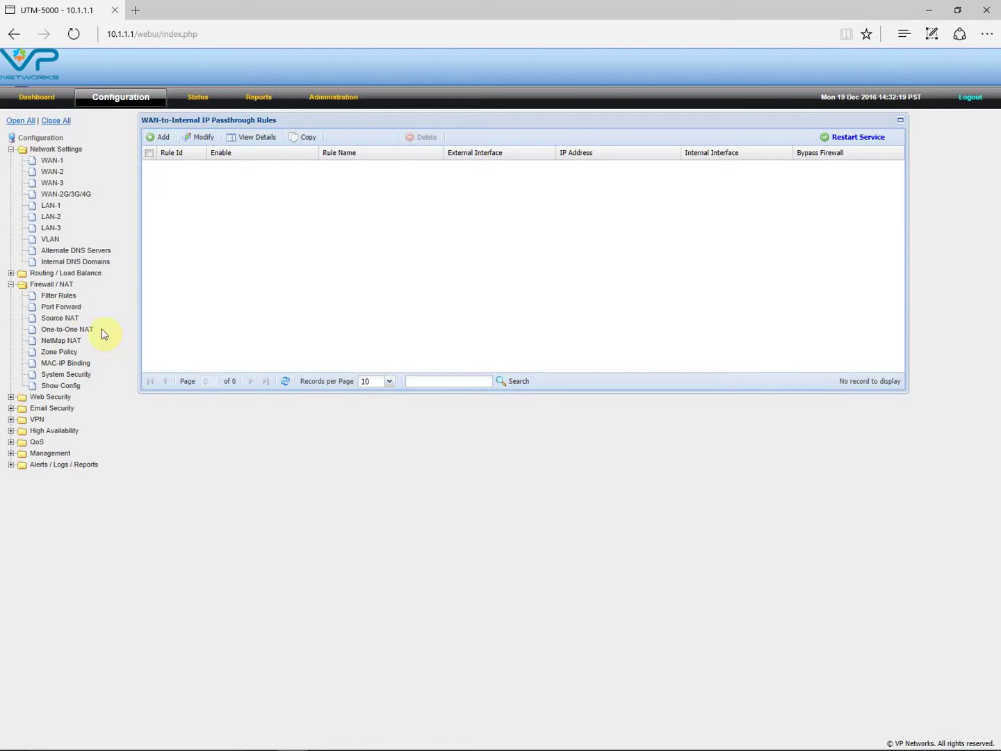
left_click(64, 308)
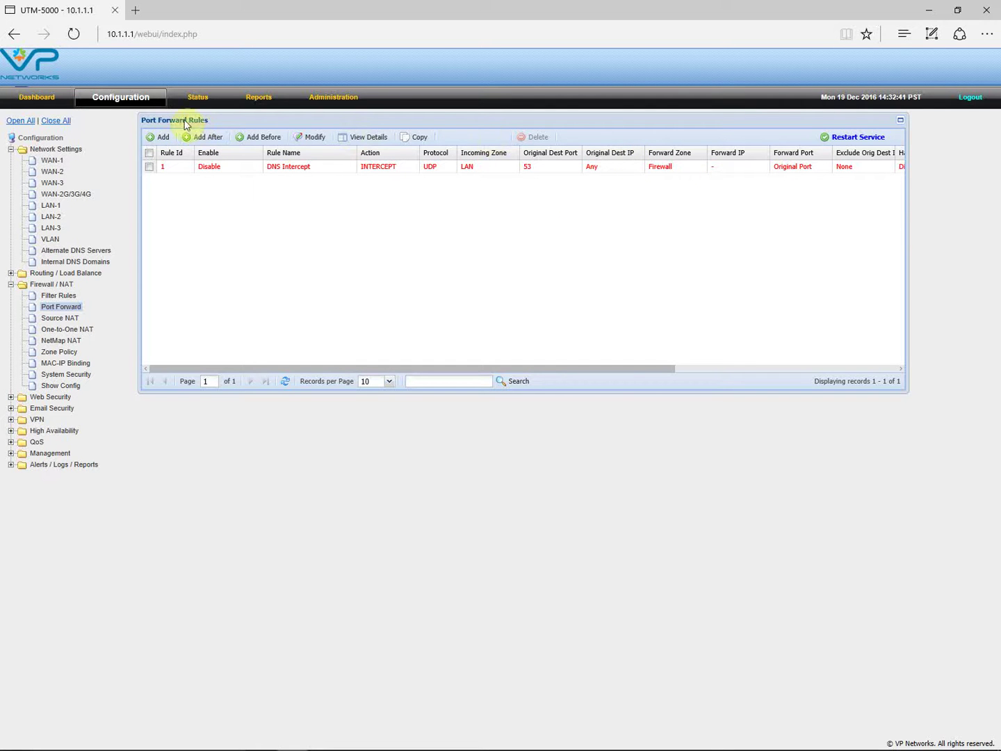
left_click(162, 137)
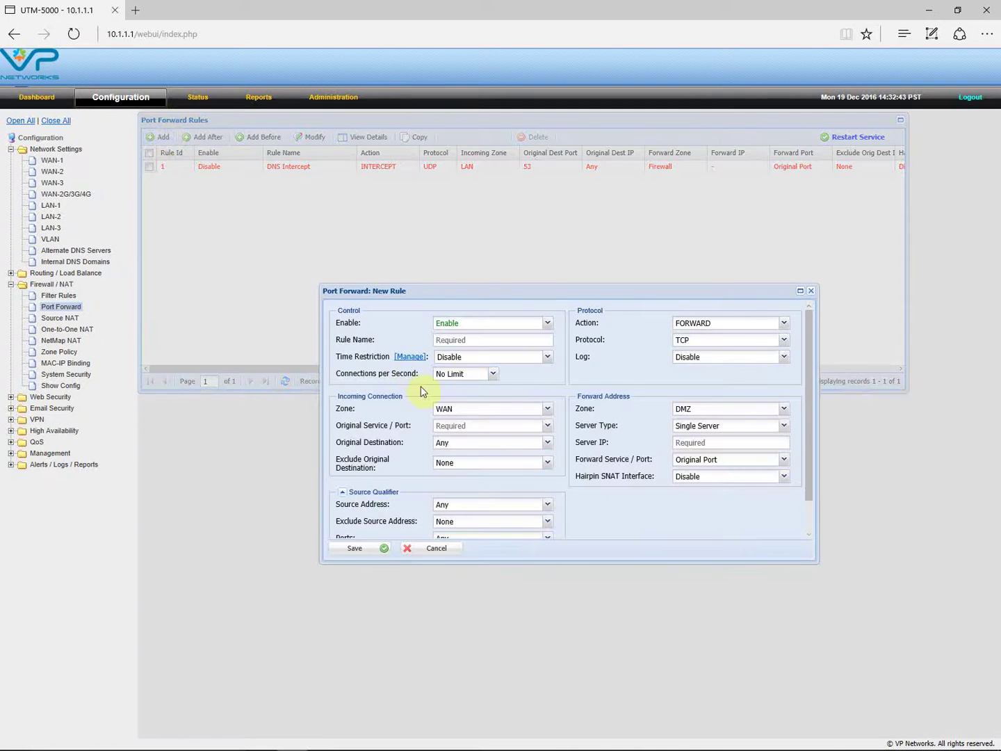
left_click(504, 341)
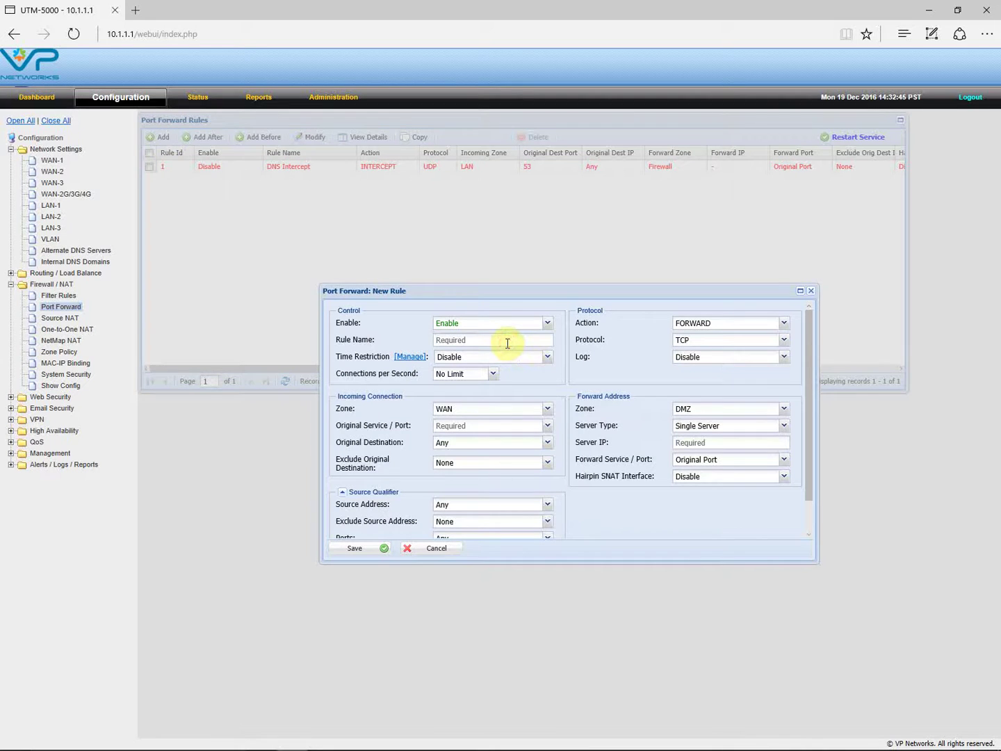
type("3610 APs")
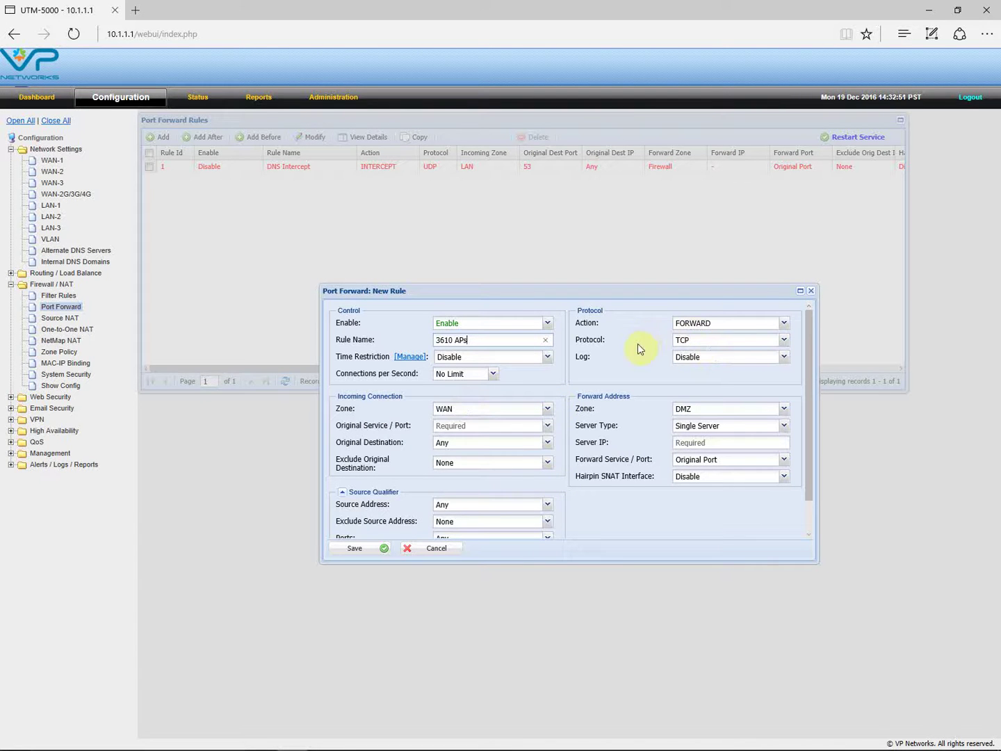
left_click(786, 341)
left_click(690, 379)
left_click(787, 410)
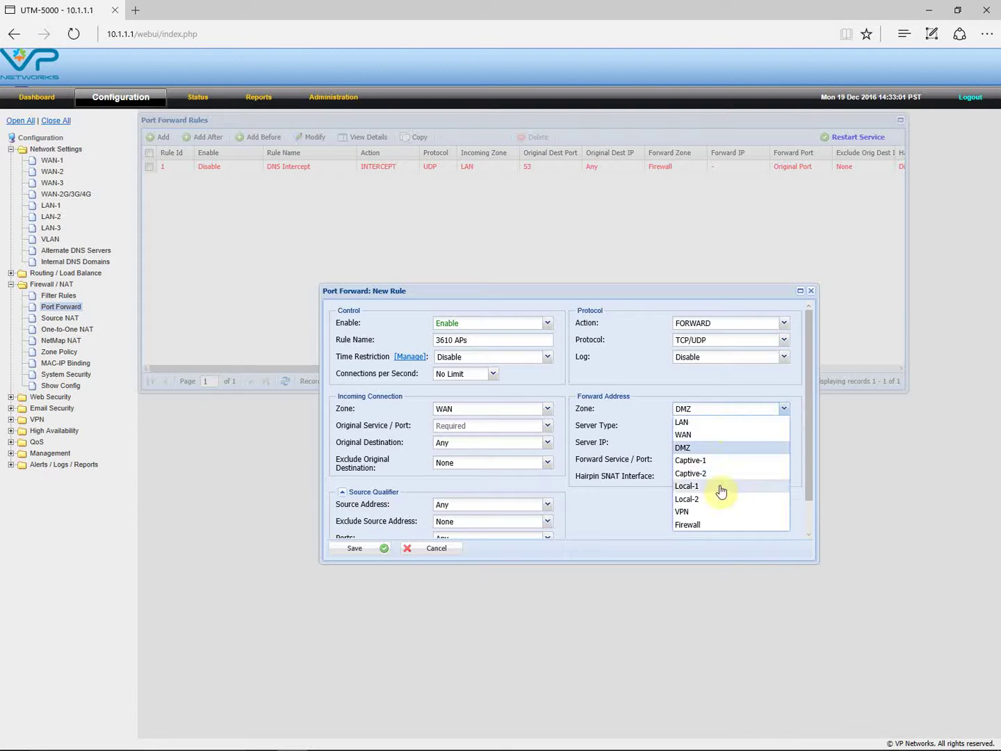
left_click(685, 423)
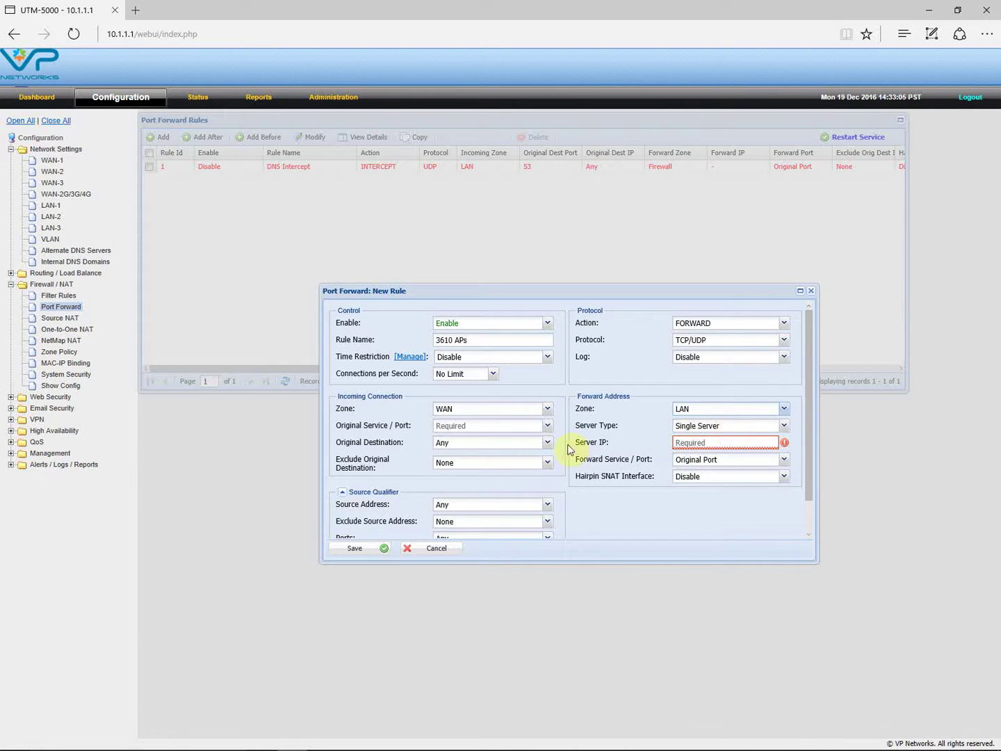
left_click(547, 427)
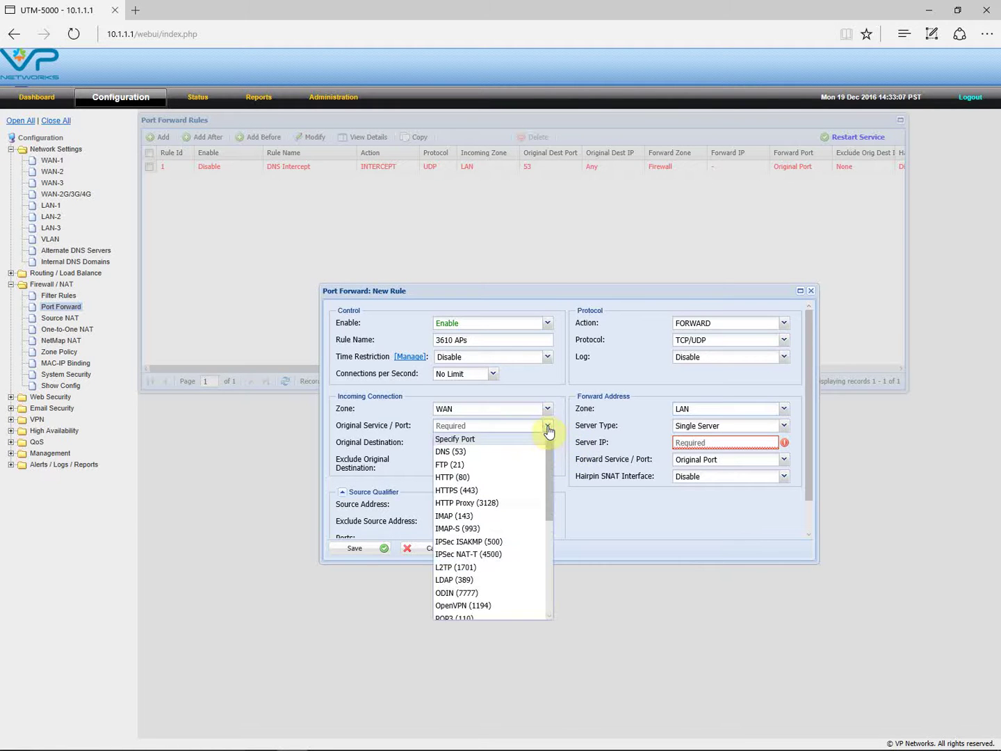
left_click(475, 439)
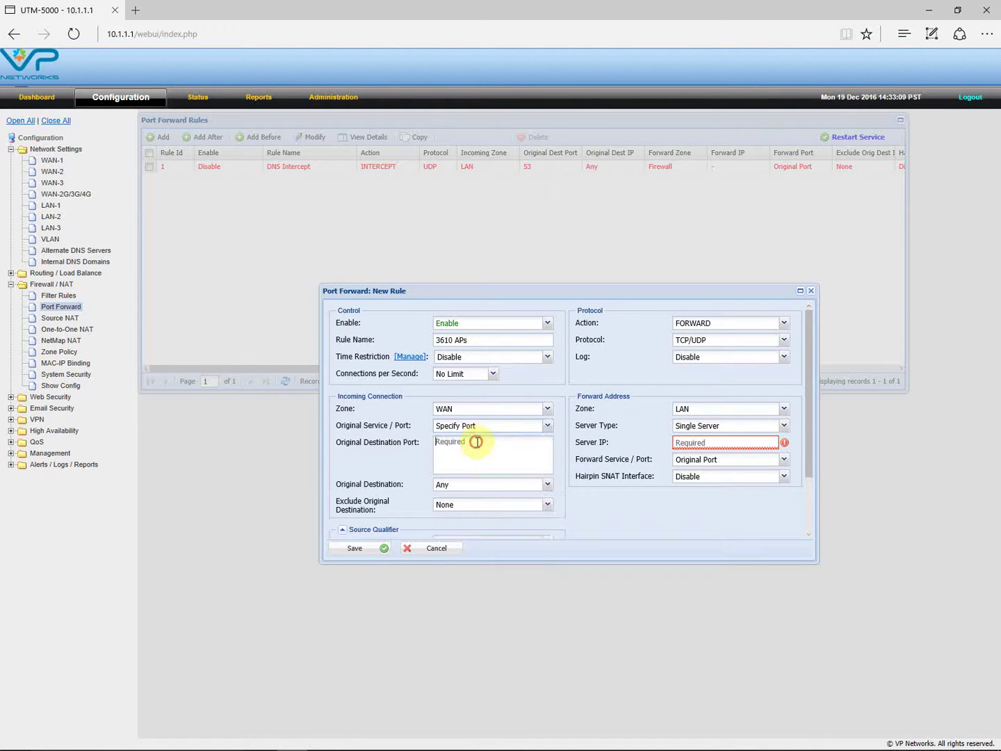
left_click(478, 448)
type("60001")
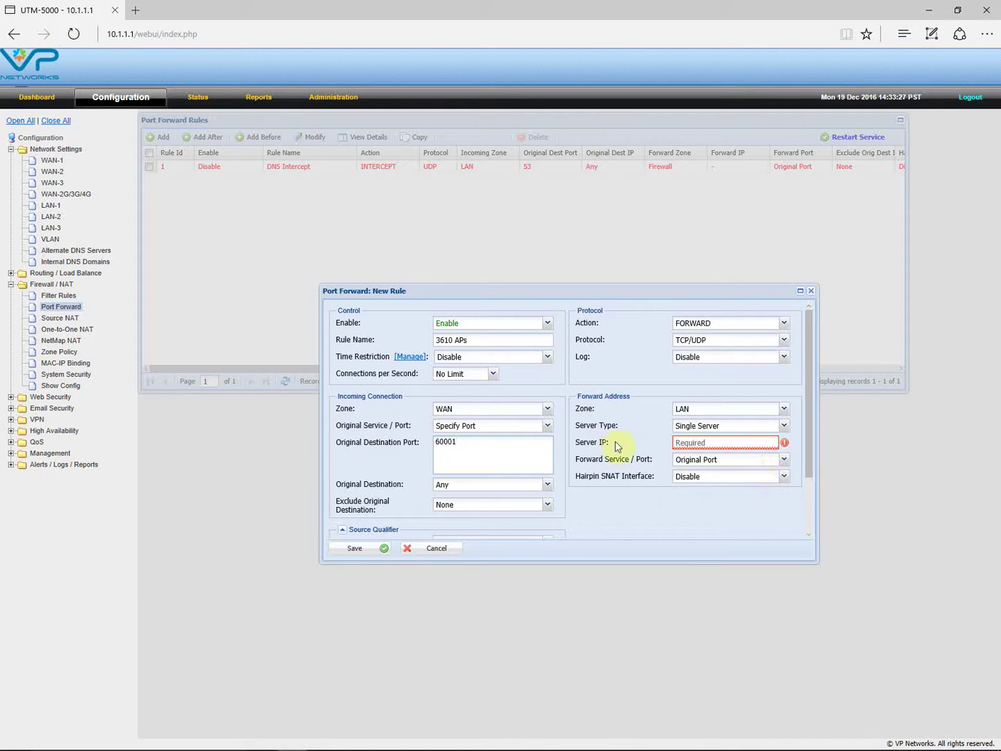
left_click(710, 444)
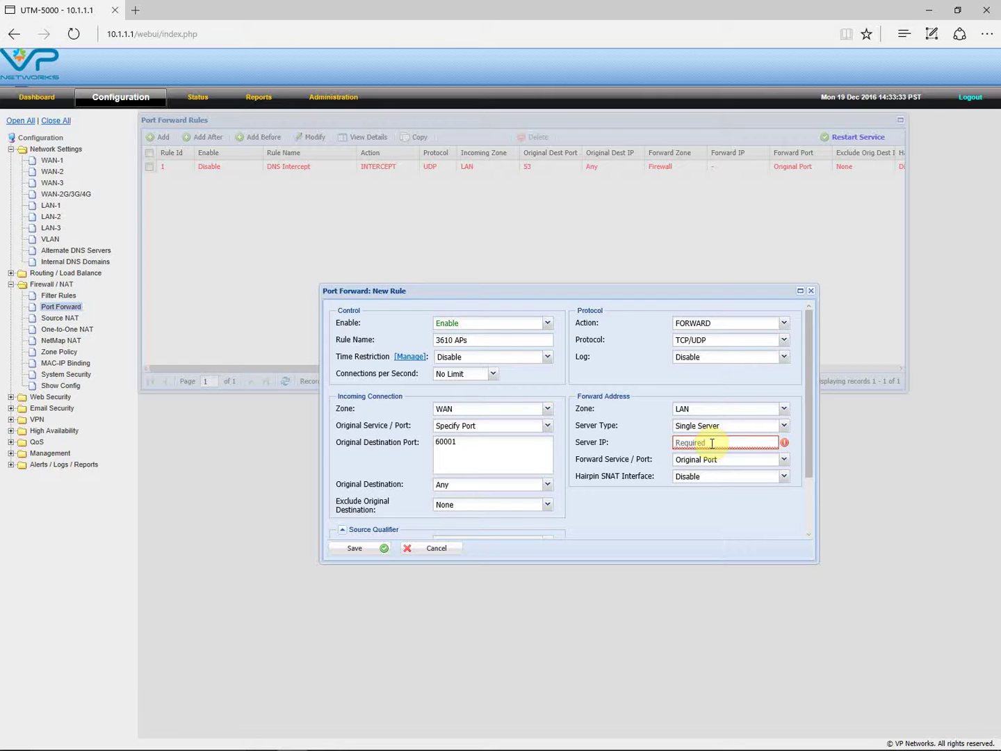
type("10")
type(".1.1.2")
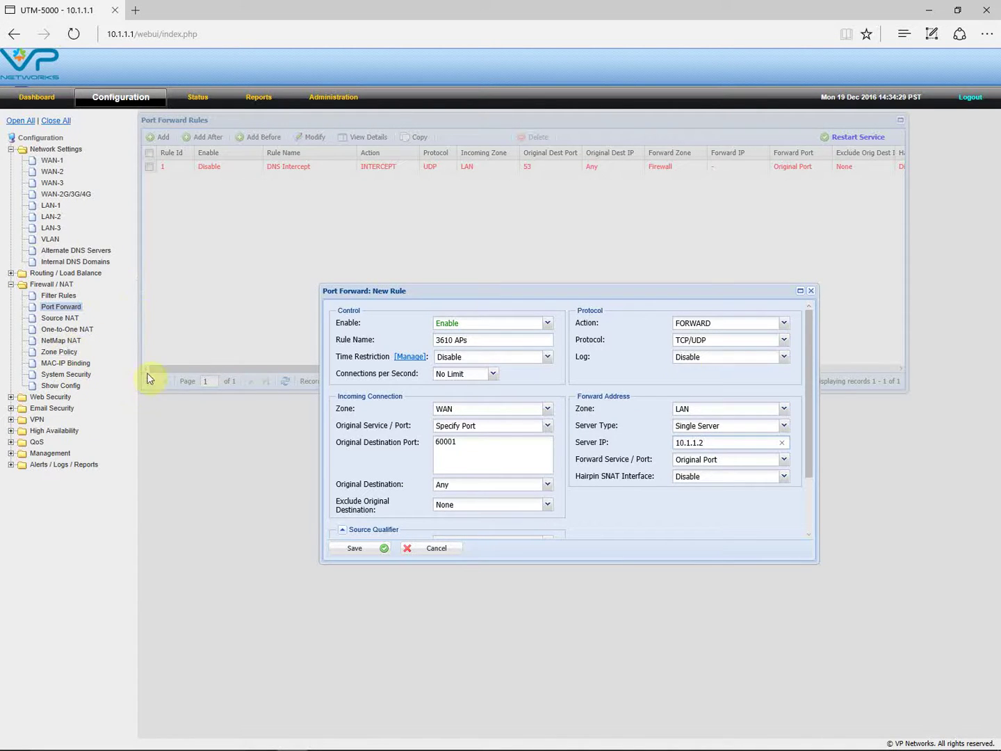
left_click(810, 292)
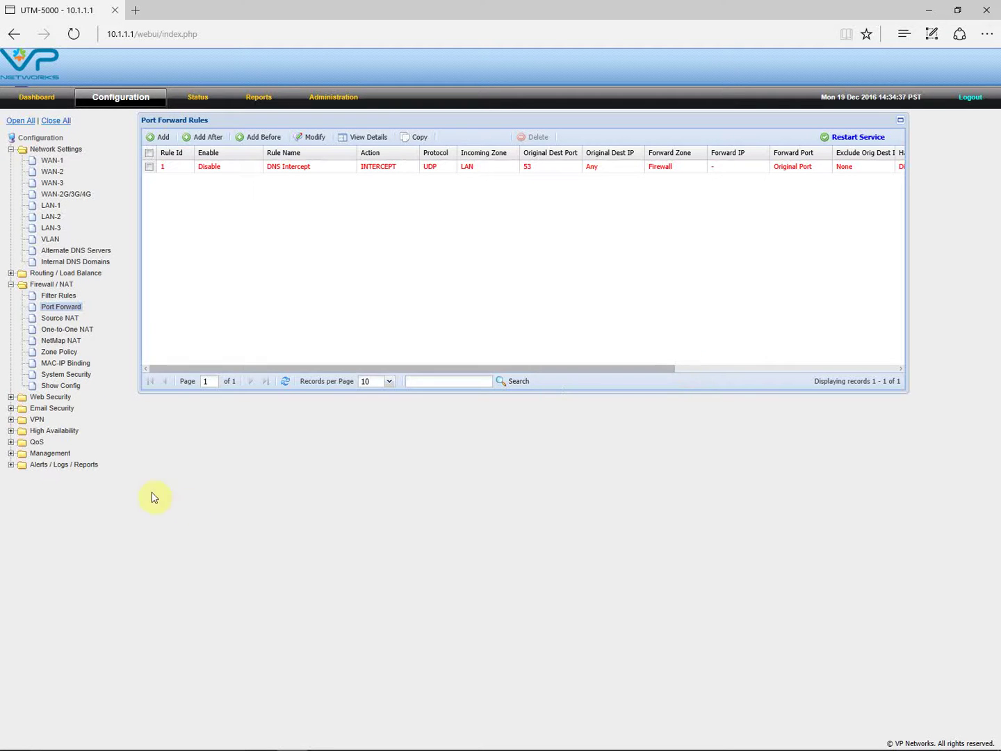
- Review the firewall config summary and filter rules, then open System Security (HTTP 80, HTTPS 4433)
left_click(52, 387)
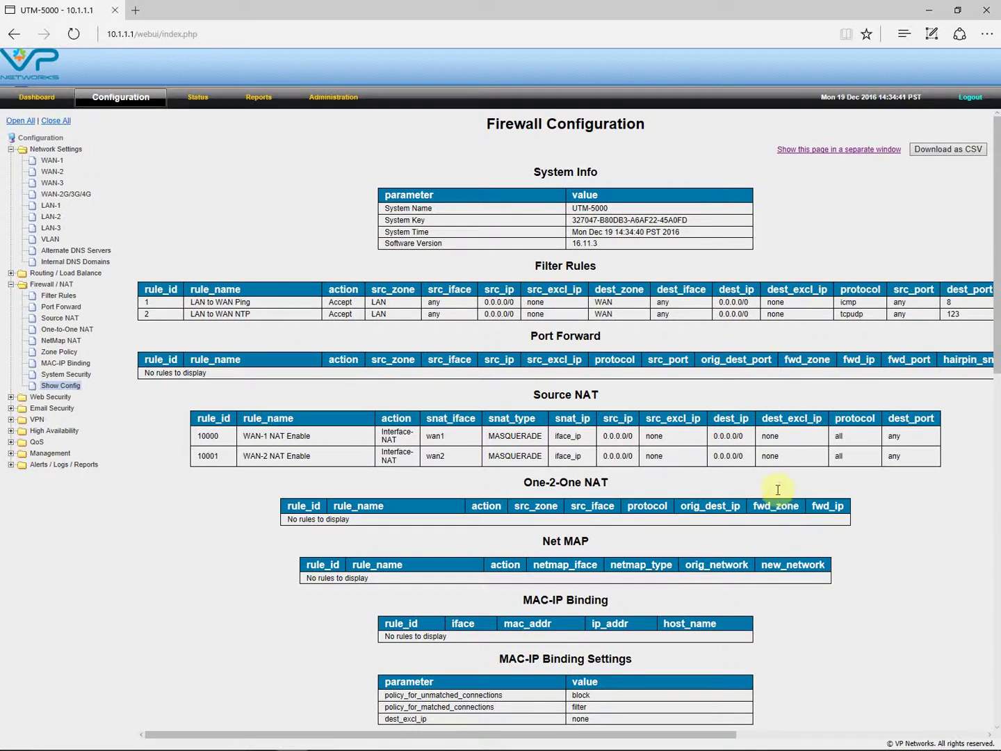
scroll(733, 440, "down", 5)
scroll(773, 508, "down", 6)
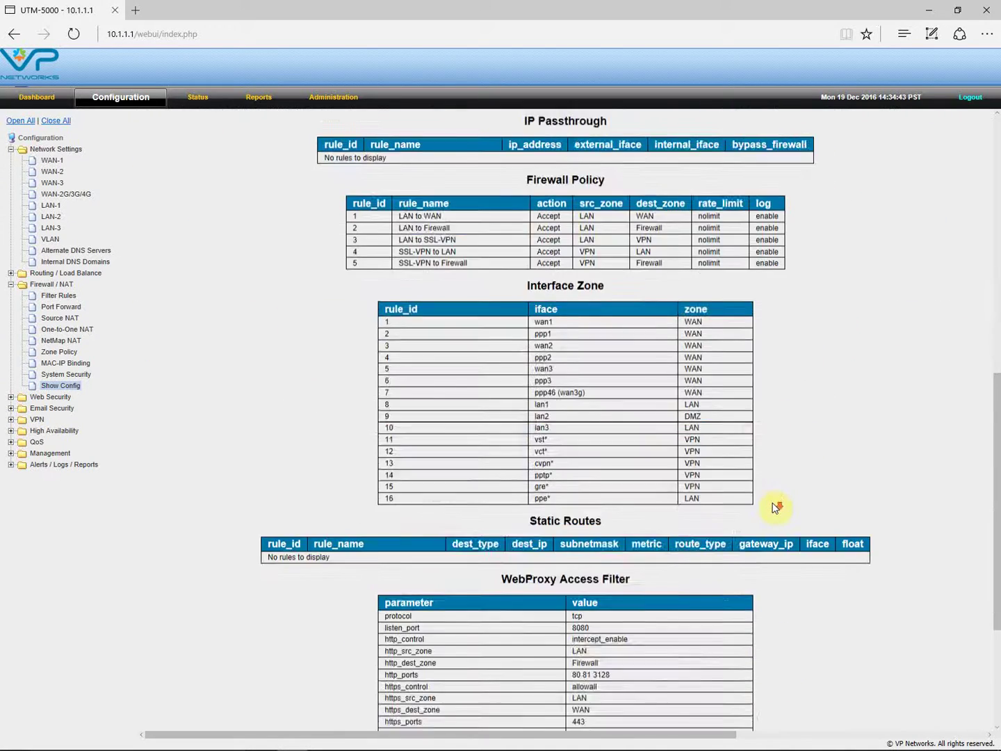
scroll(776, 508, "up", 12)
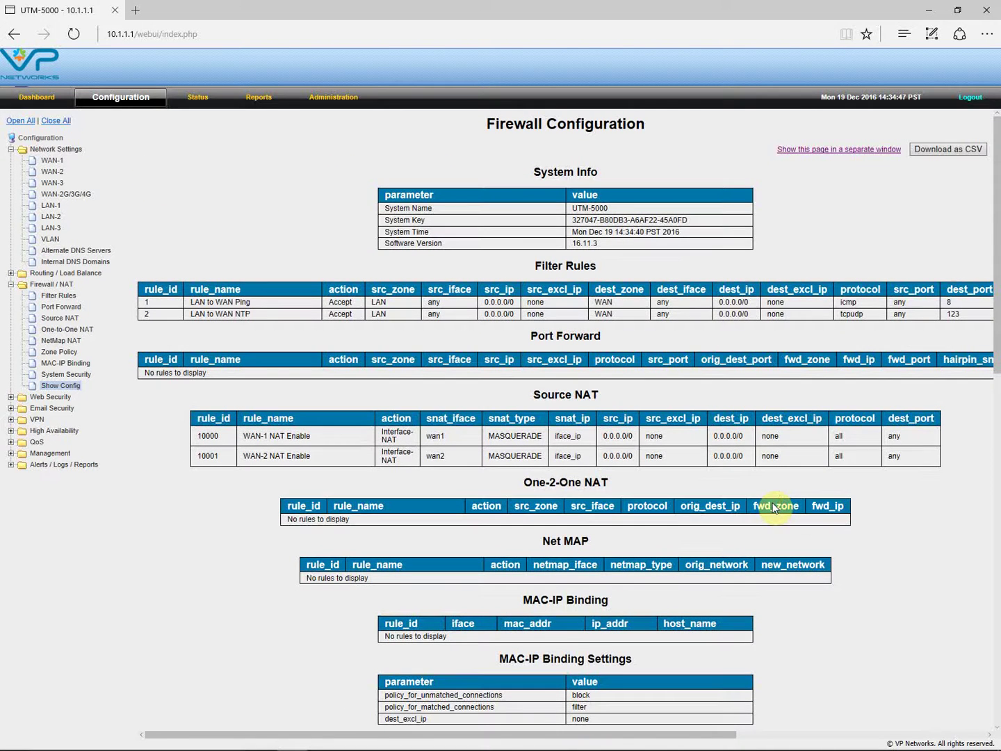
left_click(52, 296)
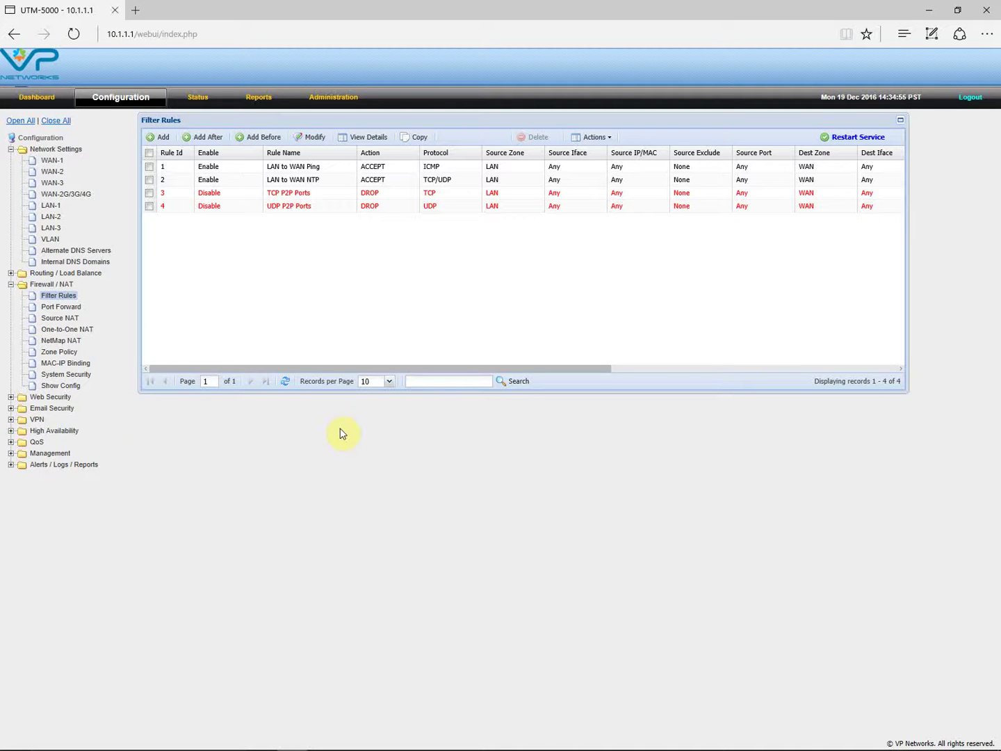
left_click(76, 376)
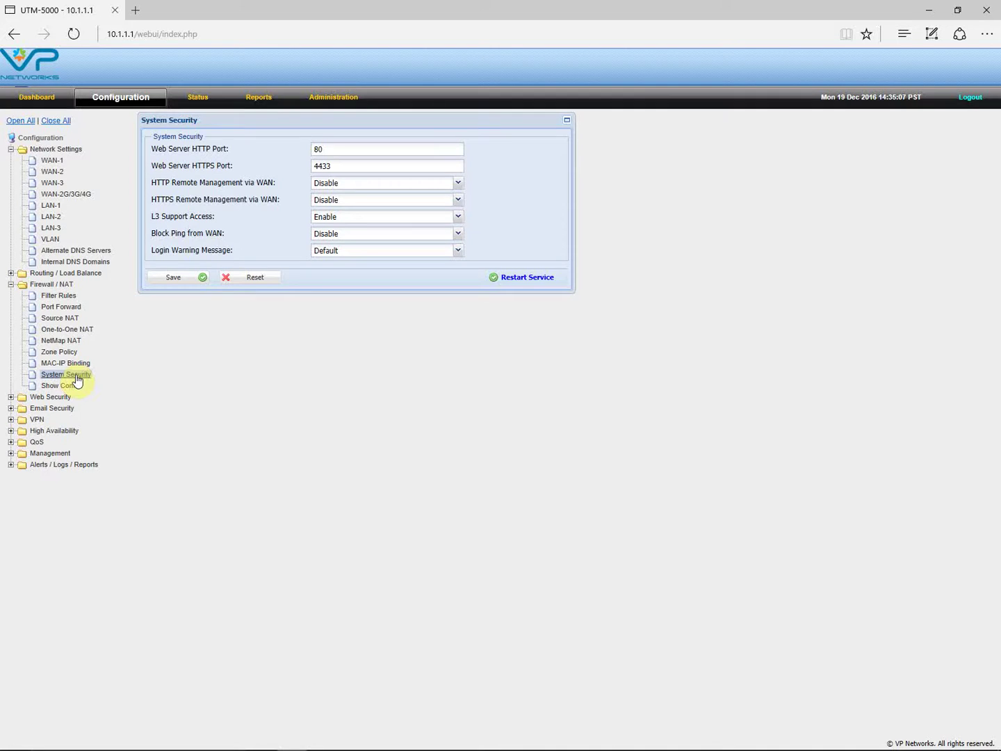
left_click(356, 184)
left_click(354, 184)
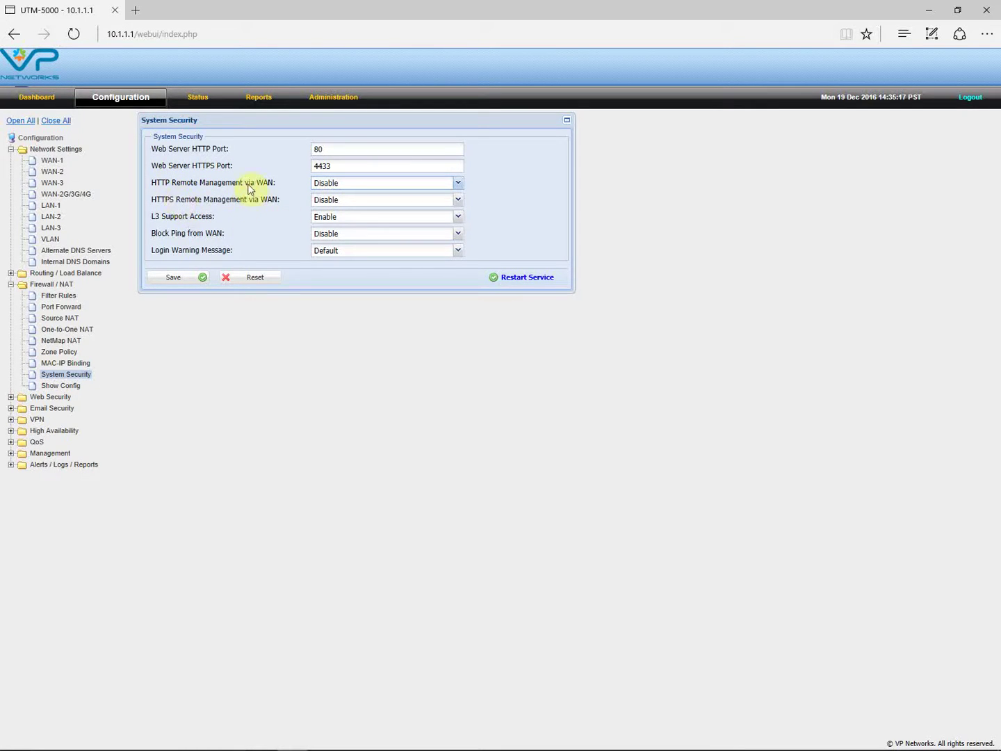
left_click(346, 166)
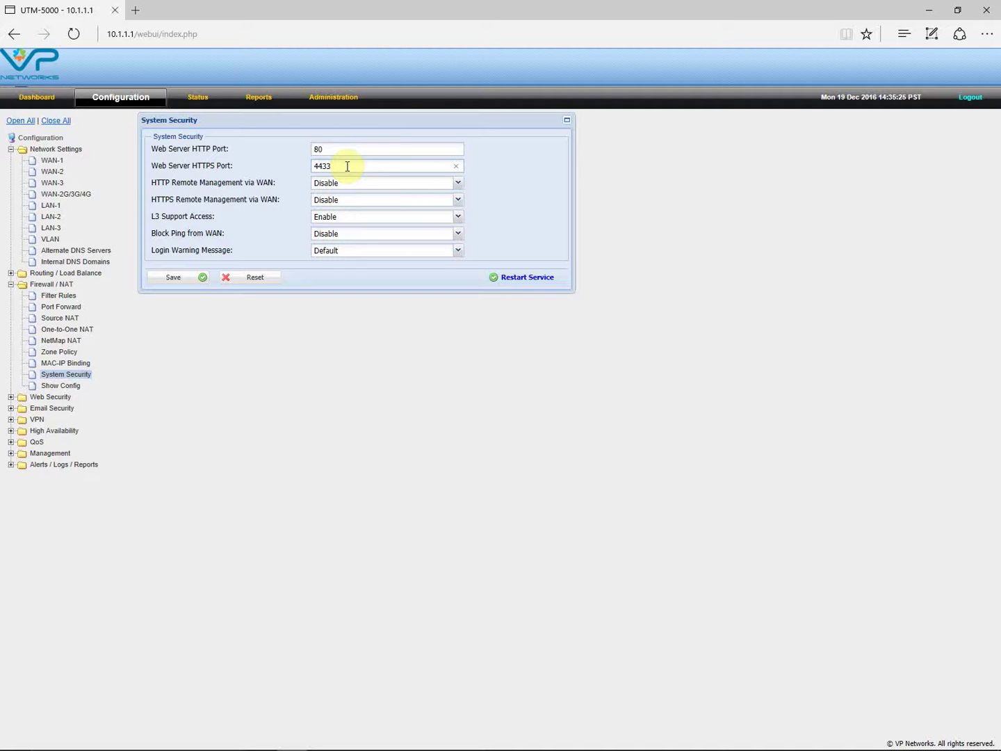
key("BackSpace")
type("3")
left_click(448, 189)
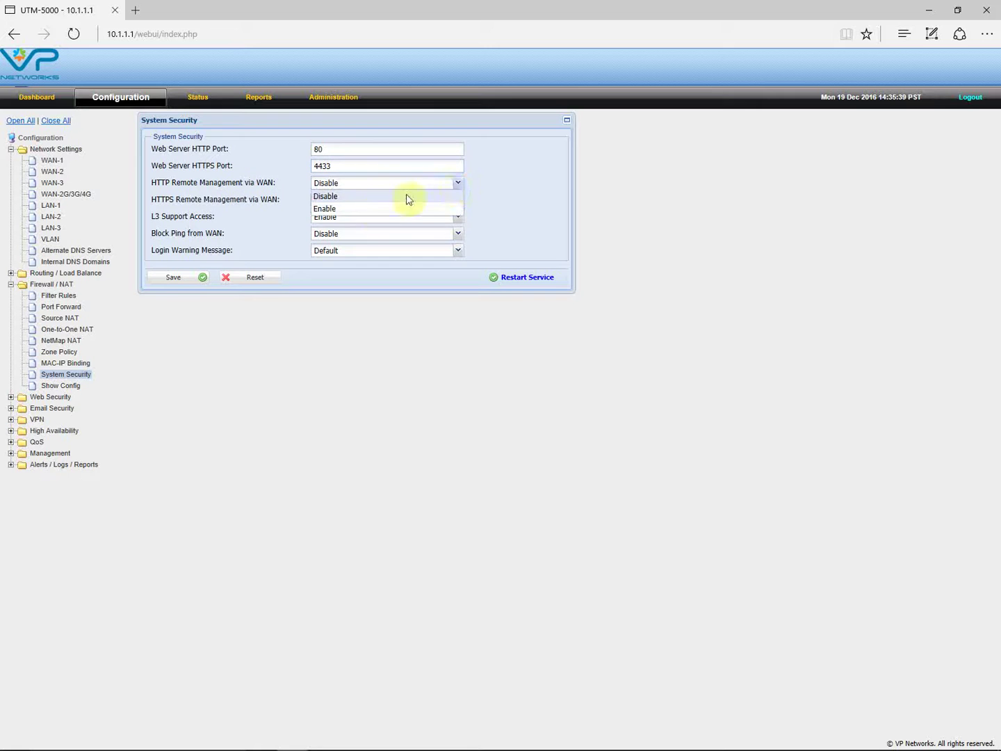
left_click(335, 209)
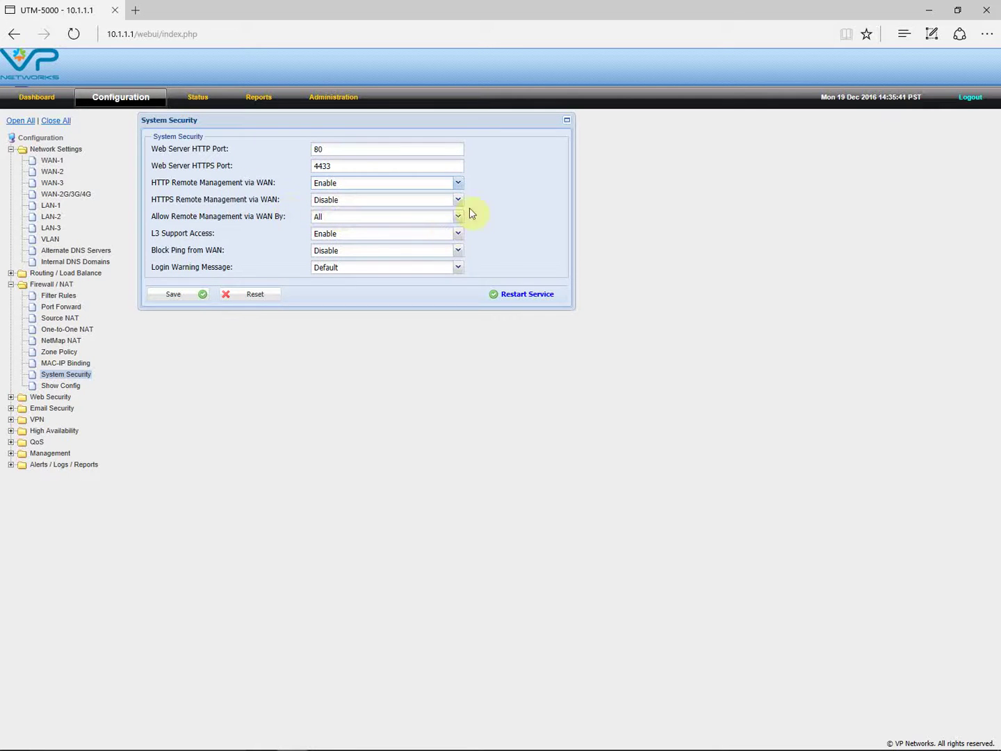
left_click(459, 203)
left_click(328, 226)
left_click(347, 201)
left_click(335, 225)
left_click(456, 200)
left_click(337, 217)
left_click(457, 184)
left_click(348, 196)
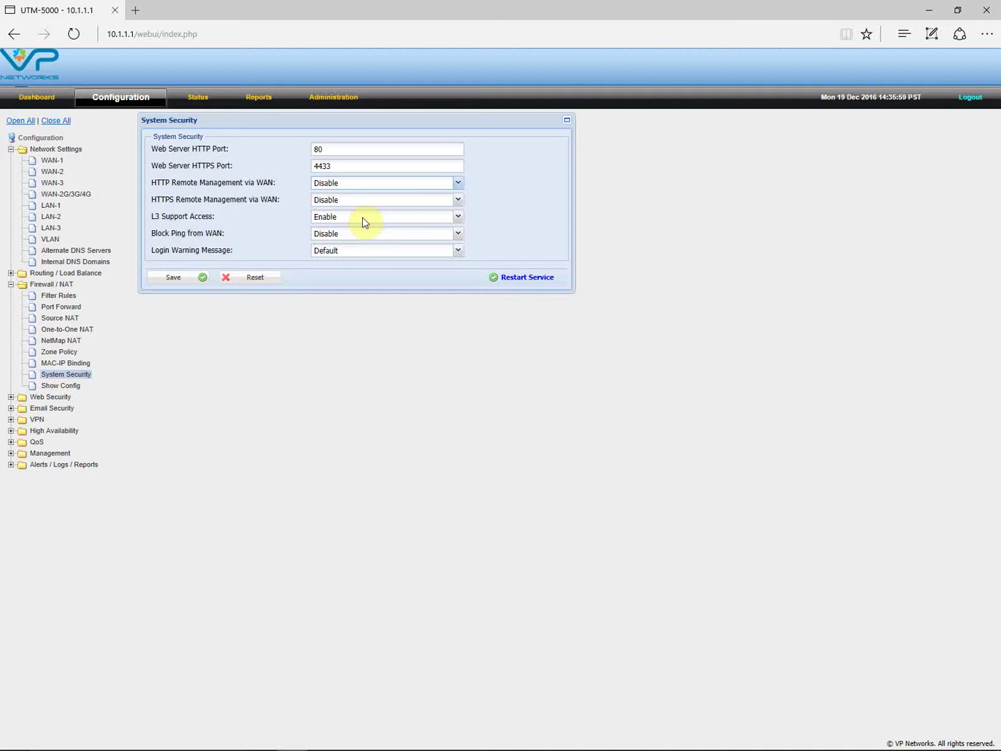
- Collapse Firewall / NAT and Network Settings, then show Web Security's HTTP/S Proxy Group Rules
left_click(10, 285)
left_click(10, 148)
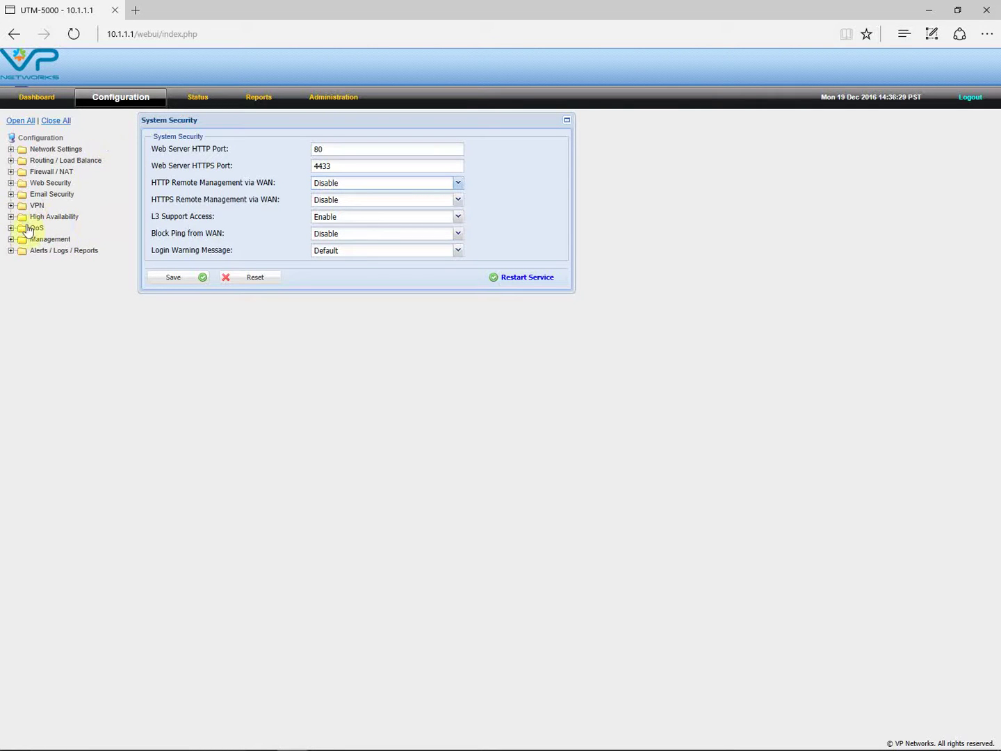
left_click(11, 185)
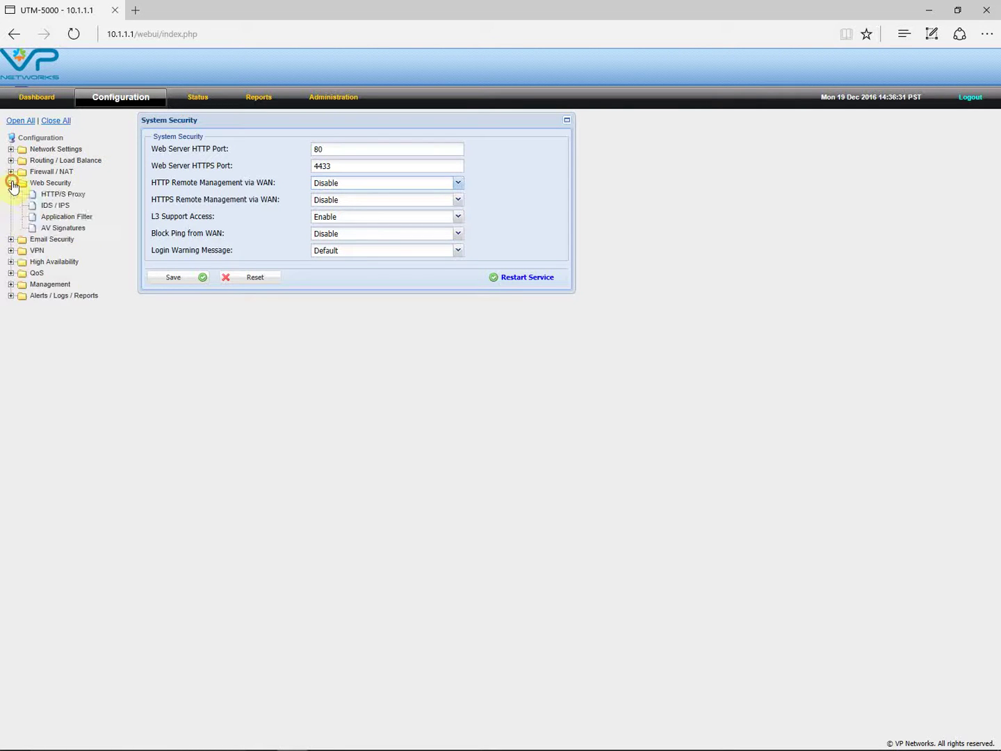
left_click(61, 195)
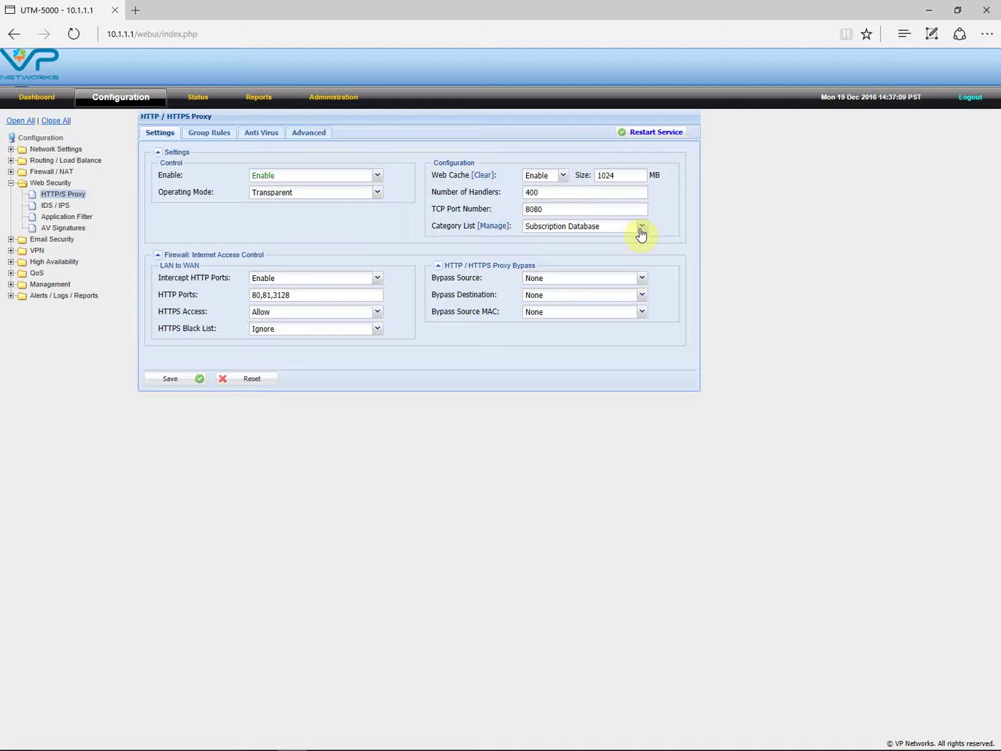
left_click(205, 140)
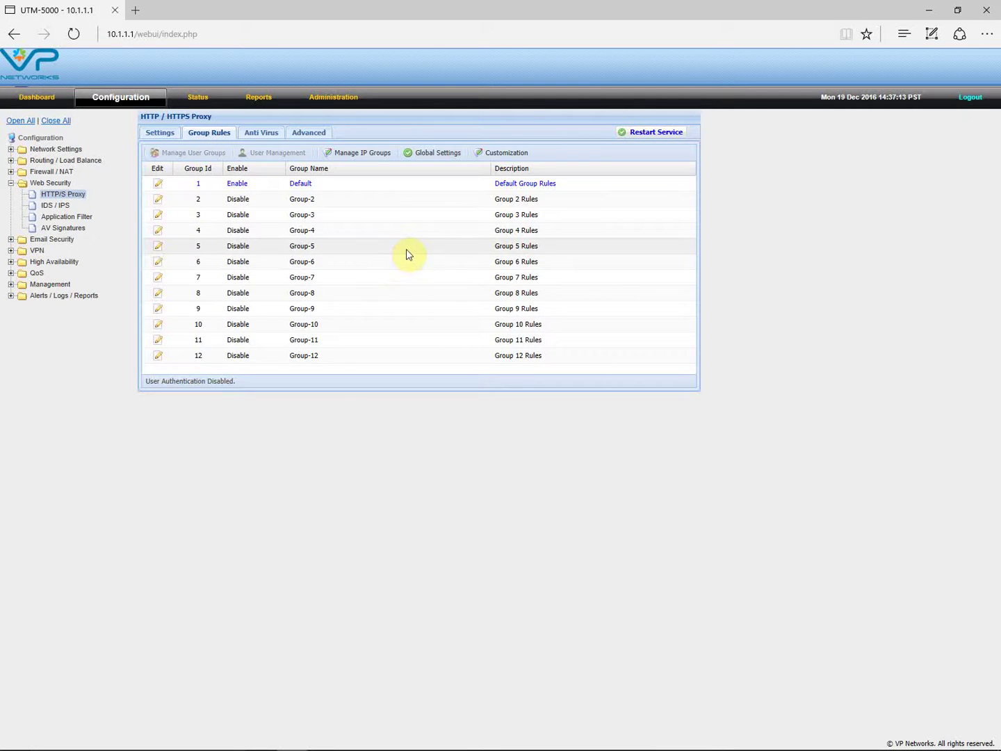
- Open the Default group's Edit Group dialog and scroll through its settings
left_click(159, 185)
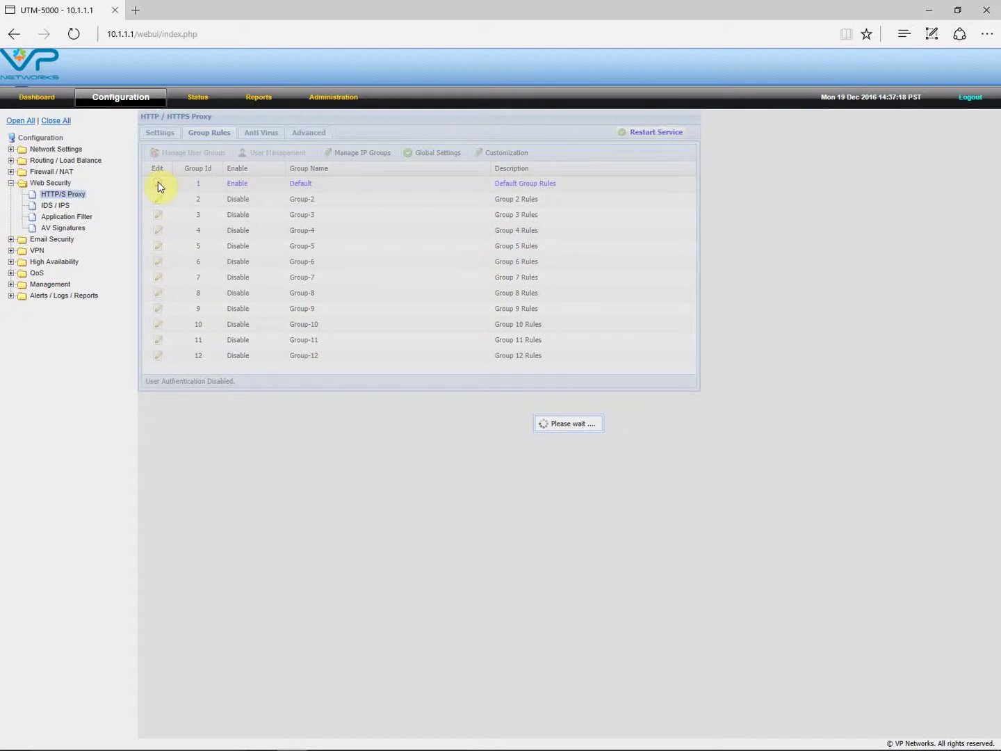
left_click_drag(610, 290, 589, 248)
scroll(716, 408, "down", 1)
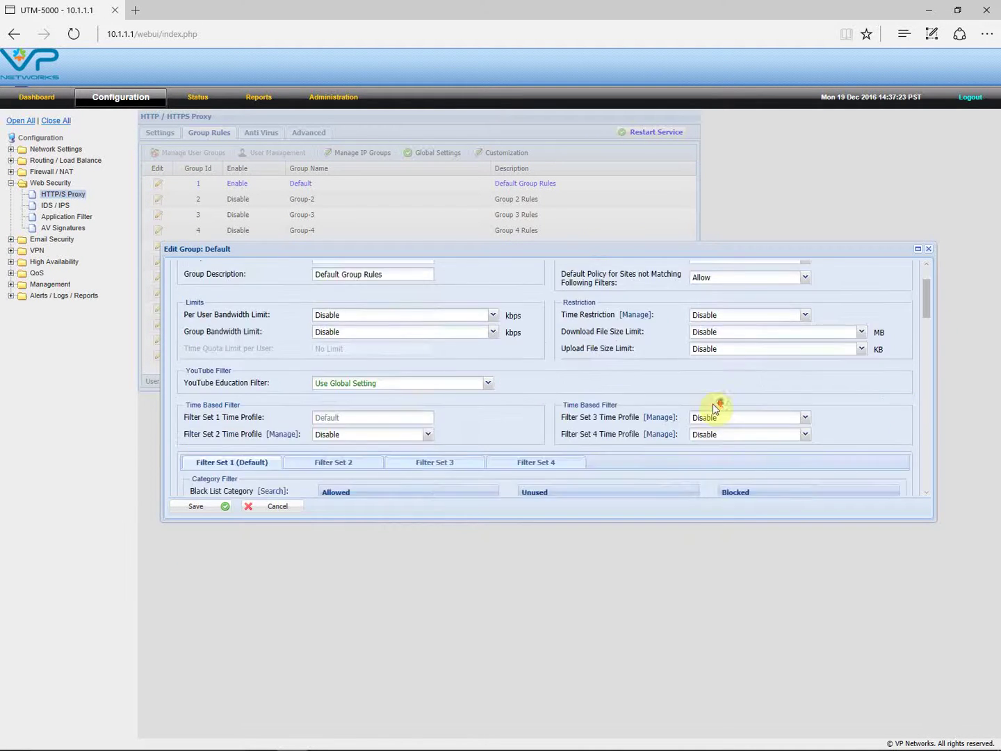
scroll(717, 408, "down", 10)
scroll(716, 417, "up", 10)
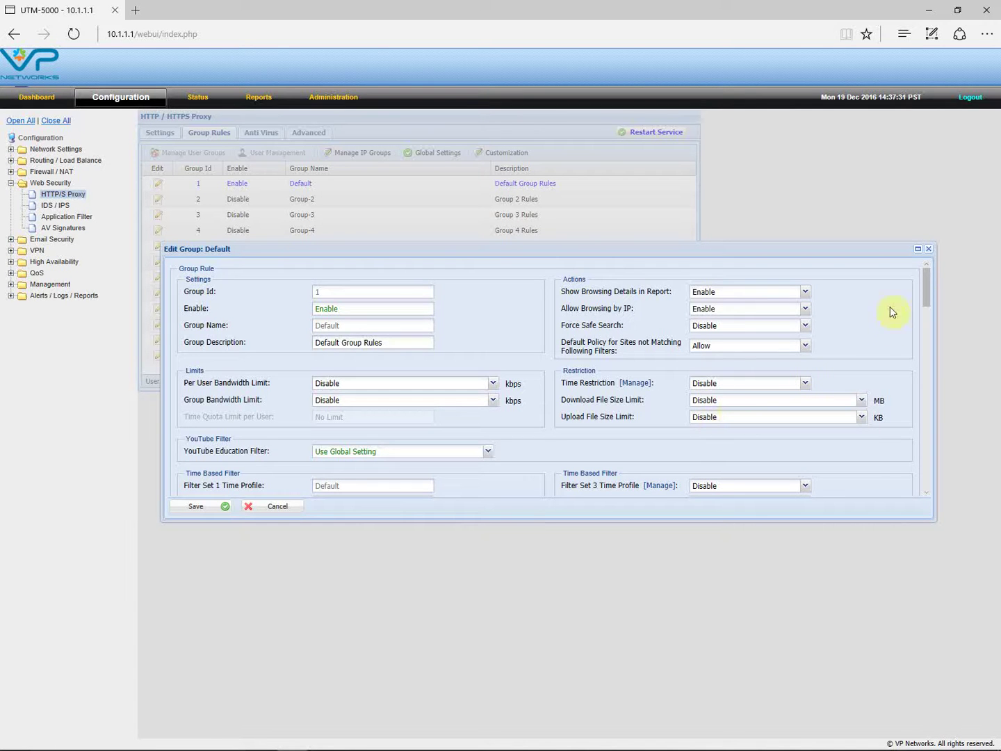
mouse_move(925, 285)
left_mouse_down()
mouse_move(925, 345)
mouse_move(929, 286)
left_mouse_up()
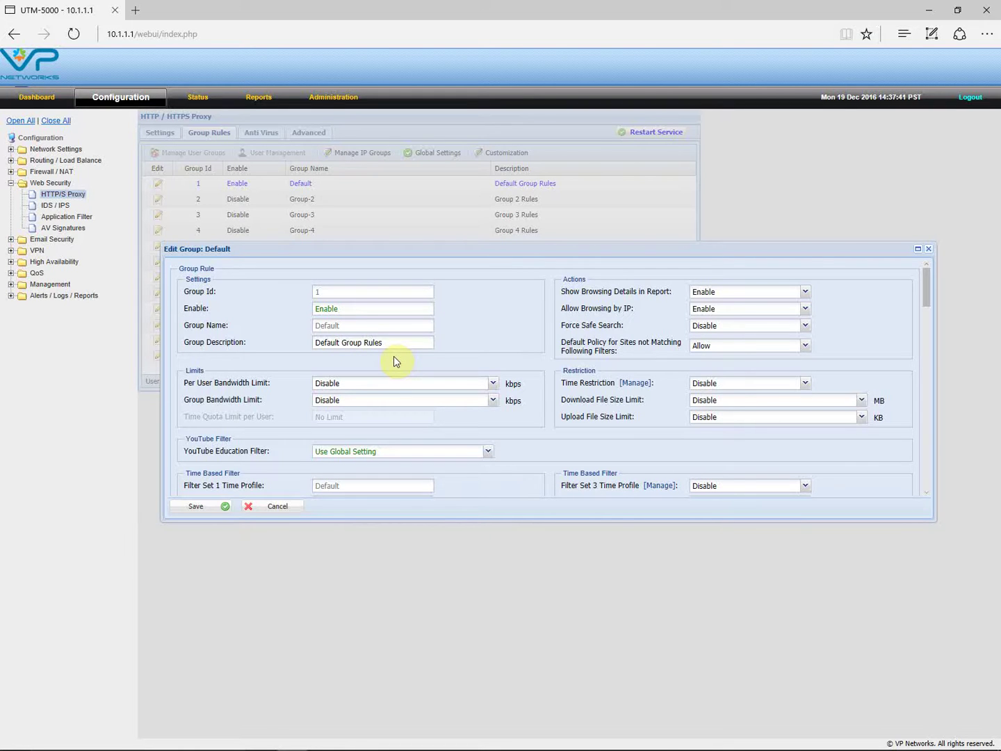
scroll(394, 355, "down", 1)
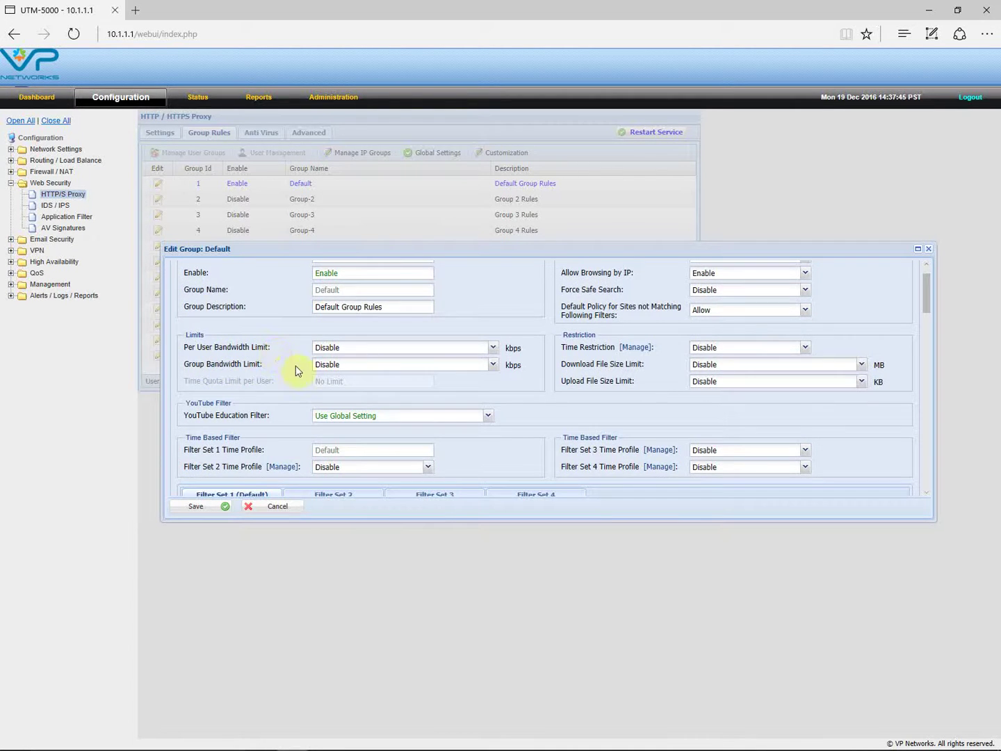
- Check the per-user bandwidth limit and time restriction options, leaving both unchanged
left_click(493, 347)
left_click(494, 348)
left_click_drag(929, 285, 929, 278)
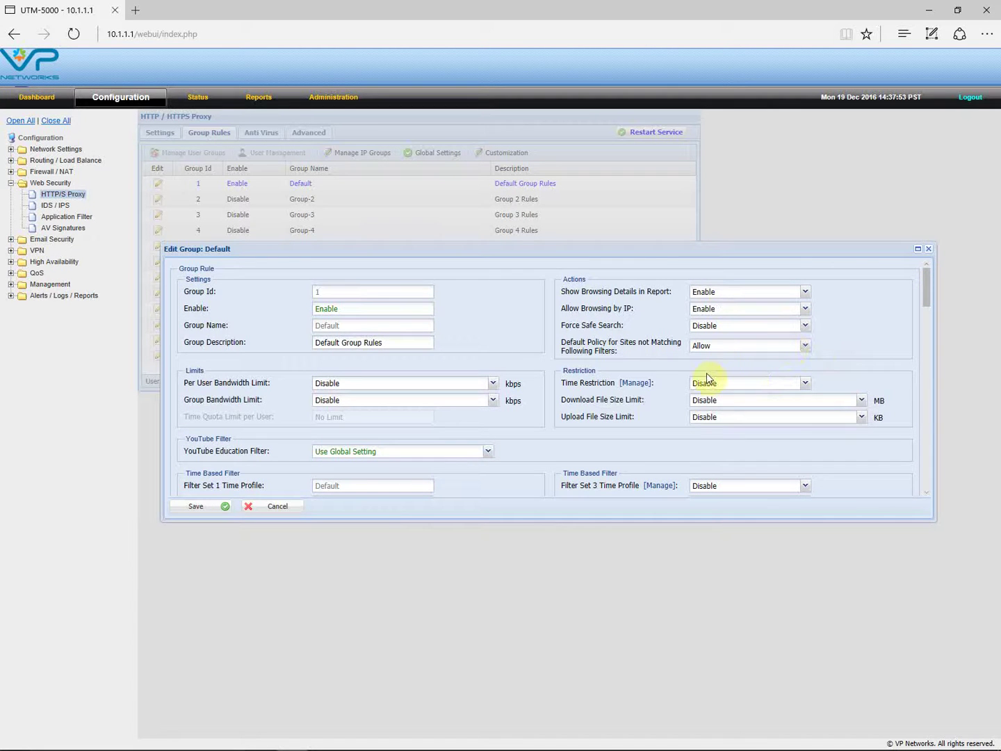
scroll(673, 381, "down", 1)
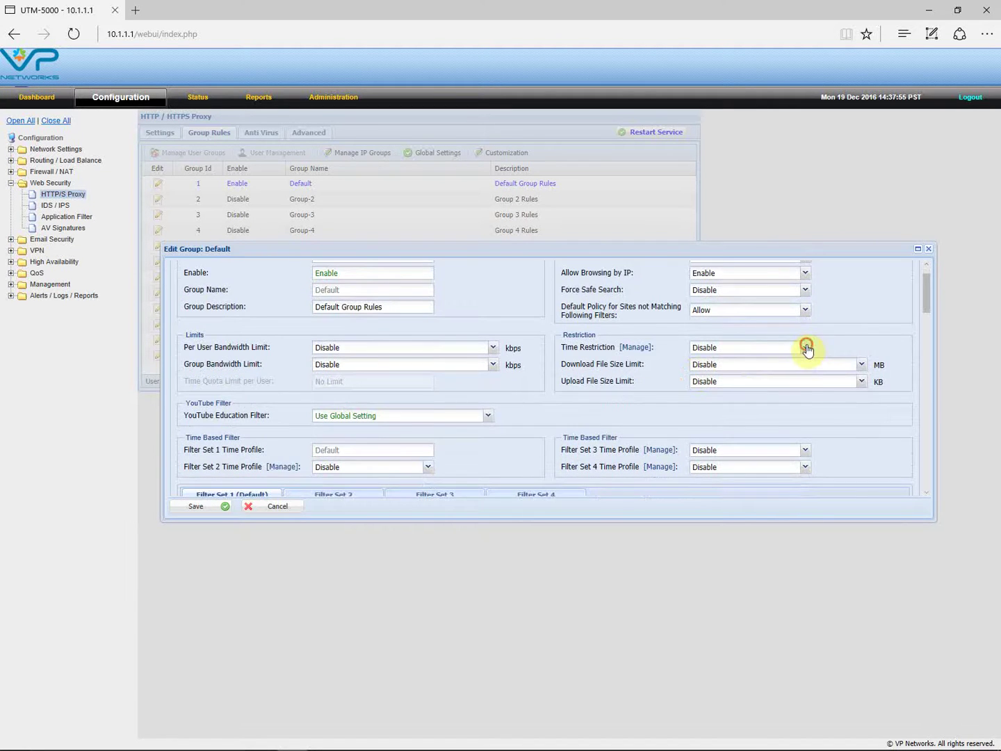
left_click(807, 346)
left_click(805, 348)
scroll(808, 350, "down", 1)
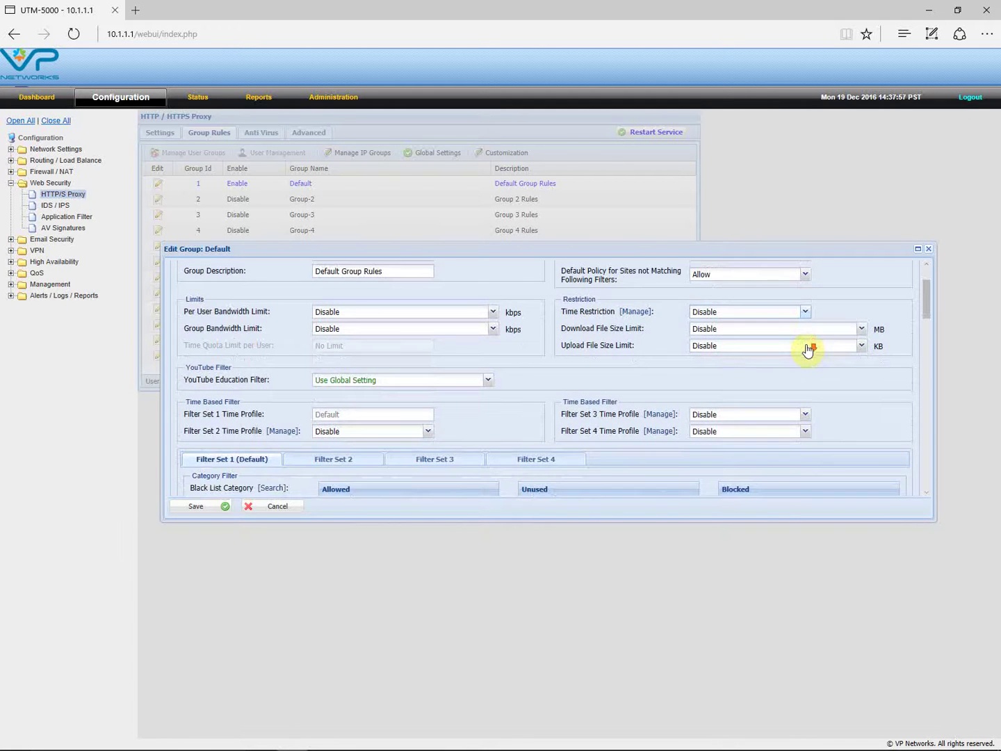
scroll(808, 344, "down", 3)
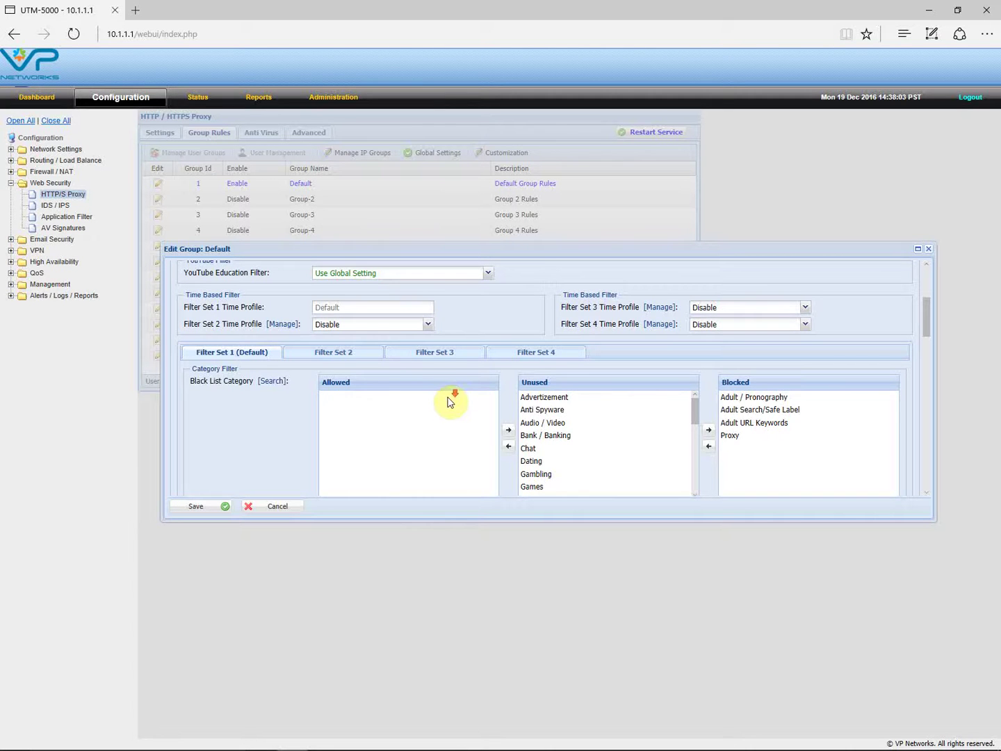
- Move Malware from Unused into Filter Set 1's allowed categories
scroll(448, 401, "down", 1)
mouse_move(694, 380)
left_mouse_down()
mouse_move(693, 452)
mouse_move(692, 369)
left_mouse_up()
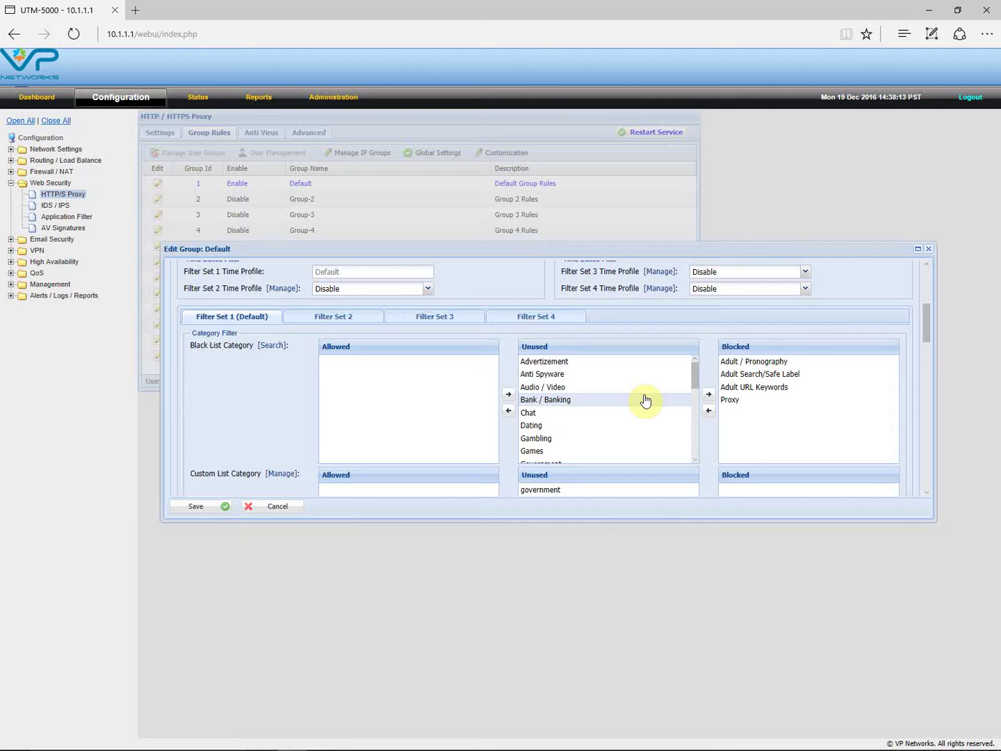
left_click(694, 461)
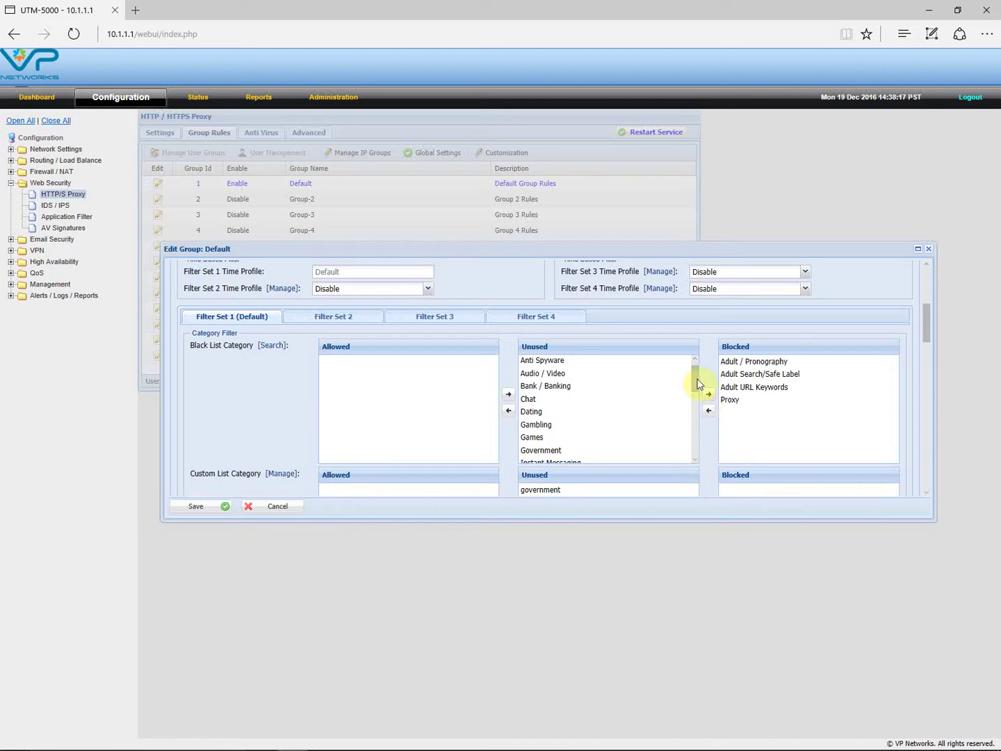
left_click_drag(696, 381, 695, 373)
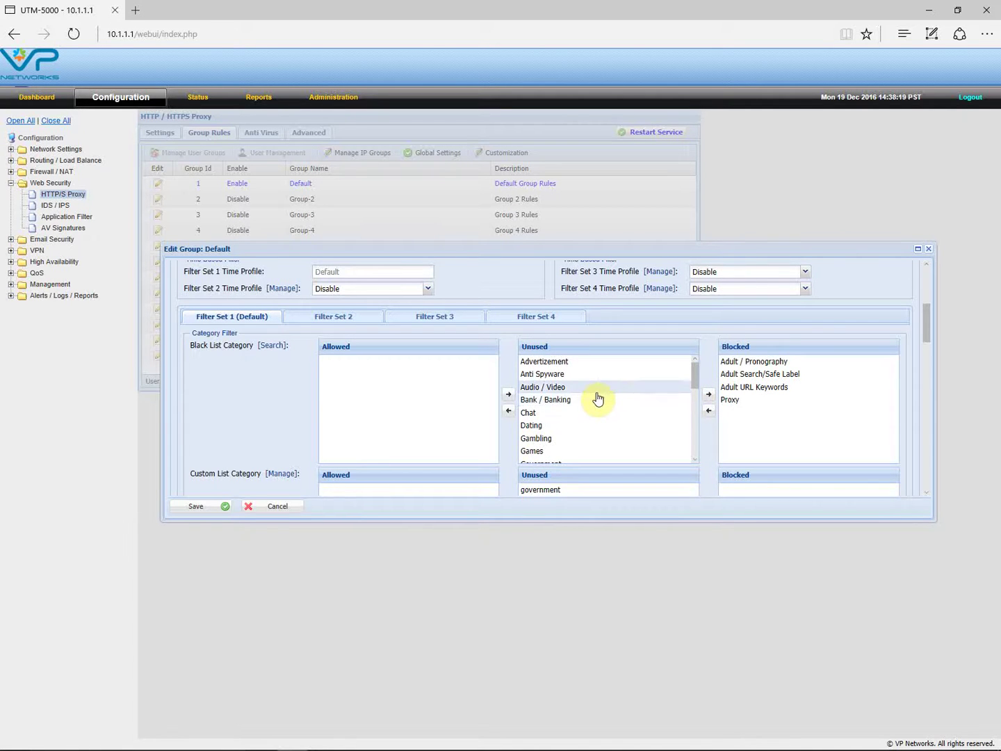
scroll(597, 398, "down", 6)
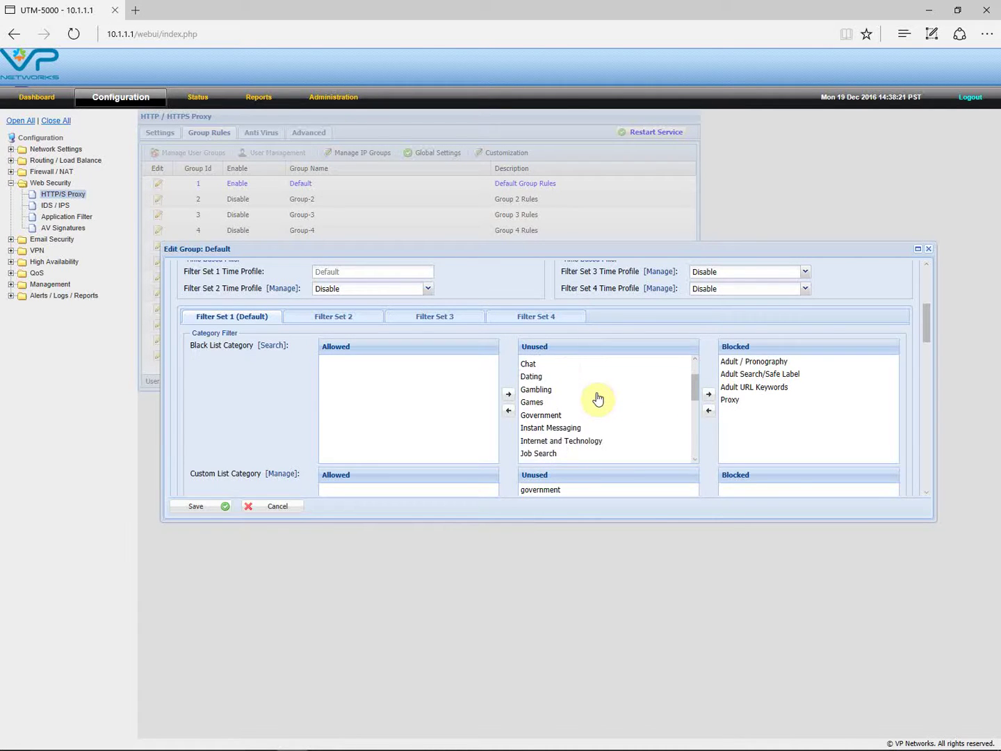
scroll(597, 397, "down", 2)
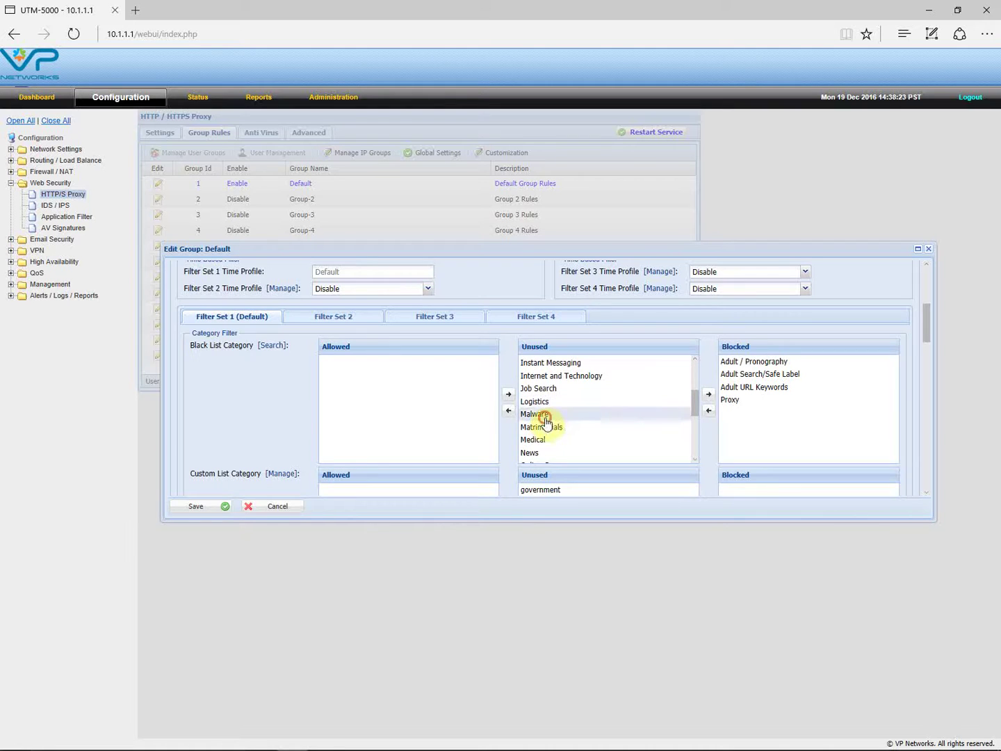
left_click(509, 410)
- Move Phishing into Filter Set 1's allowed categories as well
scroll(632, 420, "down", 1)
scroll(632, 420, "down", 4)
scroll(632, 422, "down", 5)
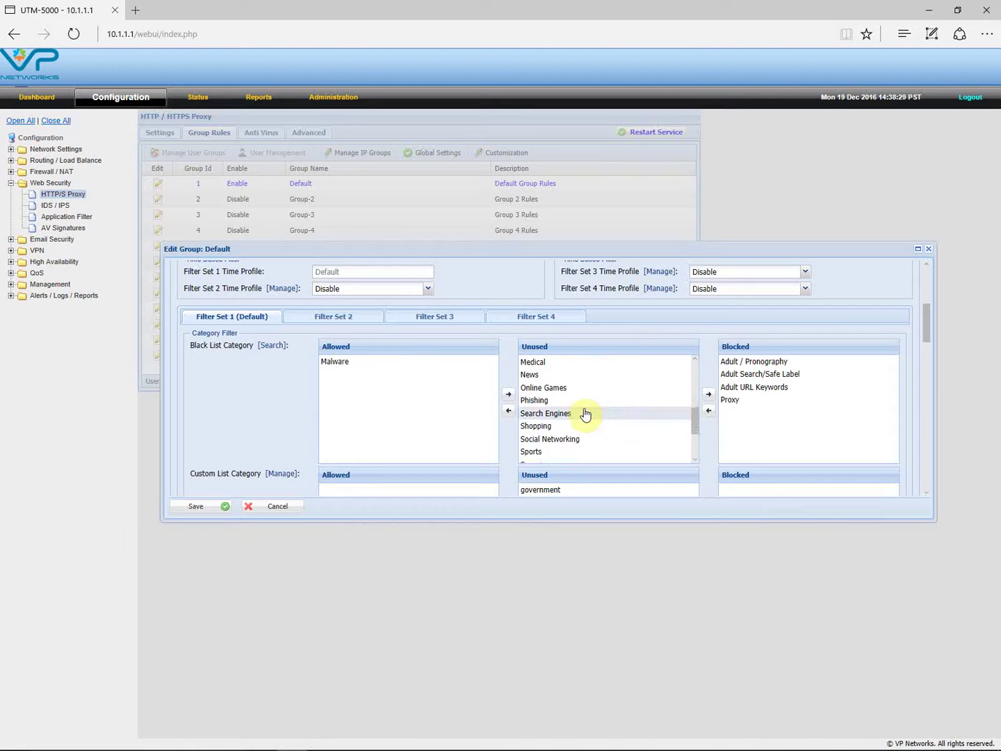
left_click(542, 401)
left_click(508, 410)
- Select the Bank / Banking category and scroll through the filter set lists
scroll(675, 419, "down", 6)
scroll(656, 421, "down", 5)
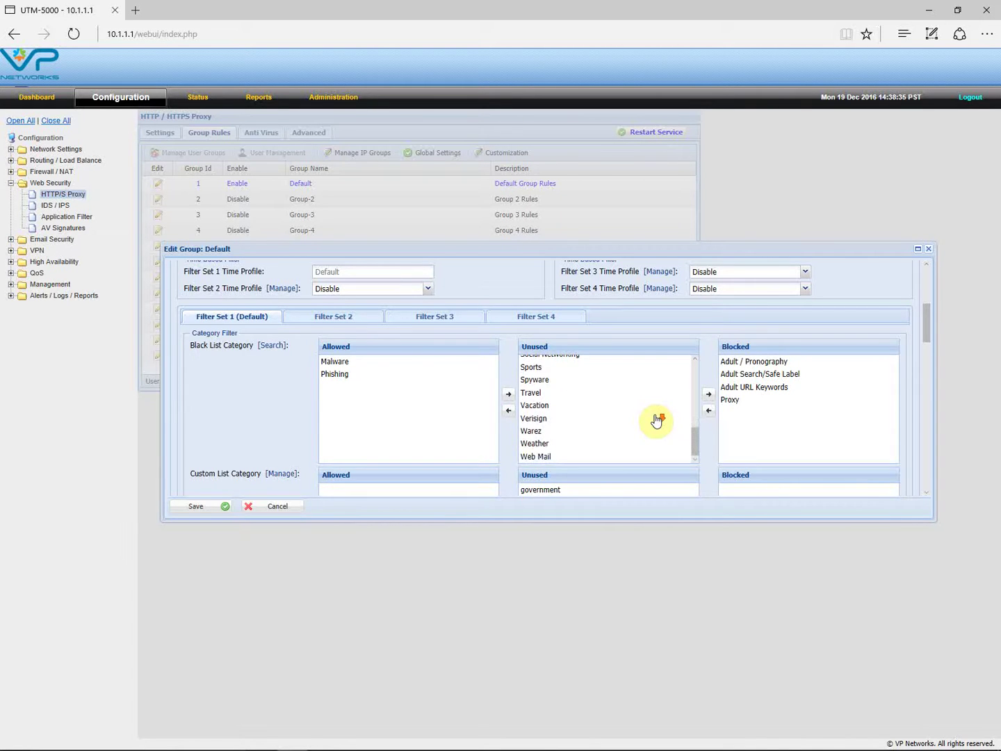
scroll(656, 421, "down", 2)
scroll(656, 420, "up", 2)
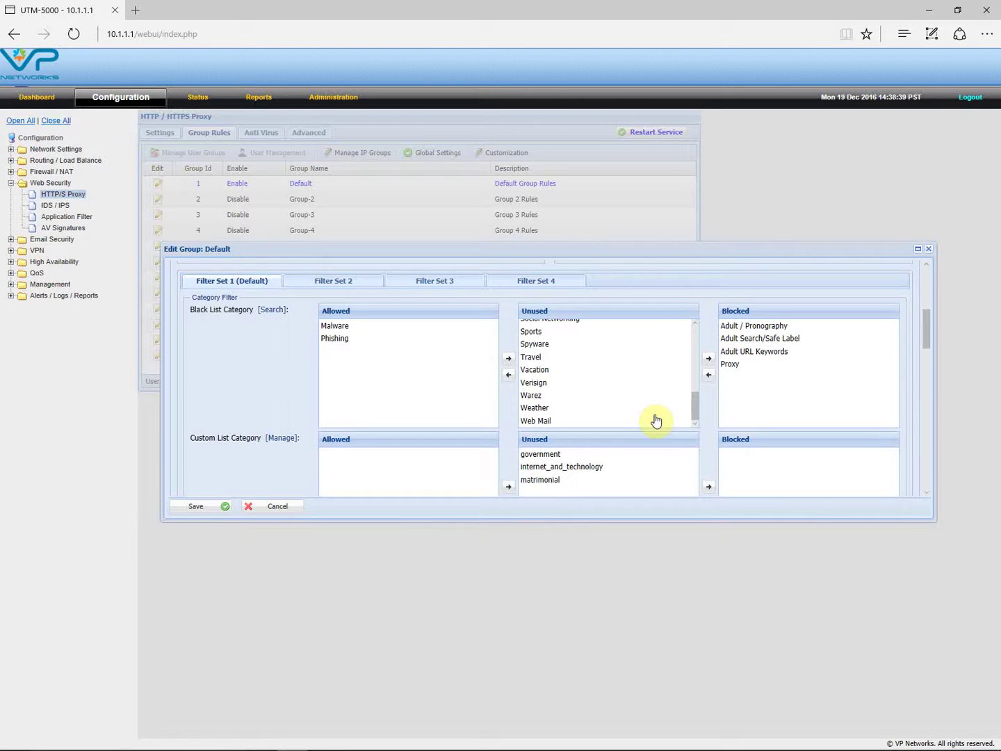
left_click_drag(694, 403, 692, 335)
left_click(628, 366)
scroll(606, 372, "down", 1)
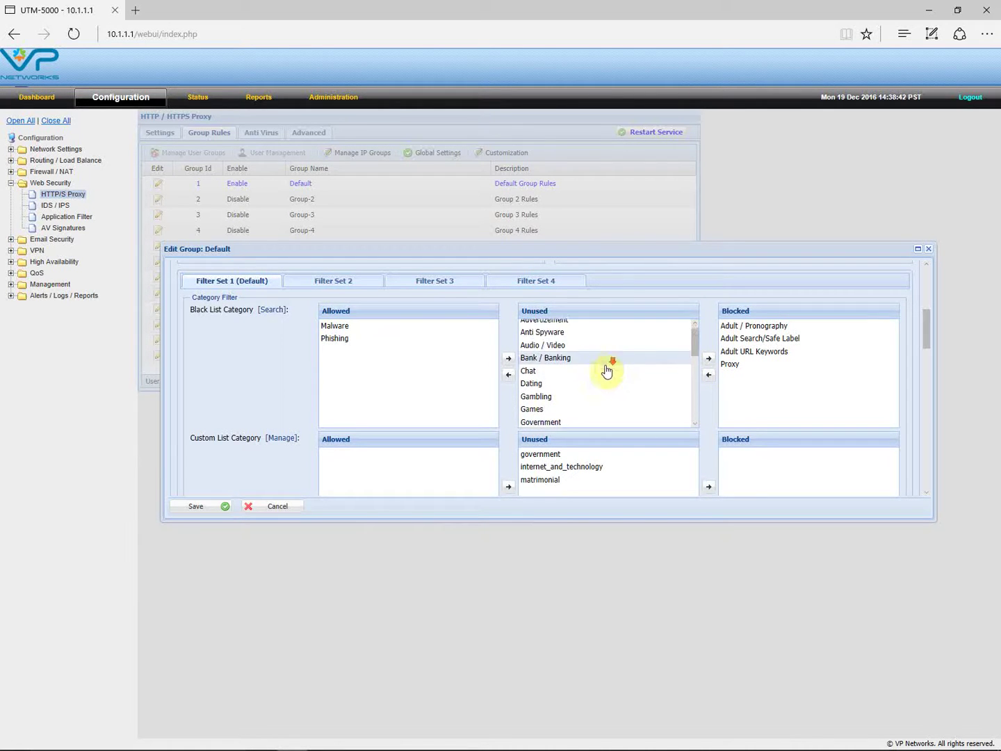
scroll(606, 372, "down", 4)
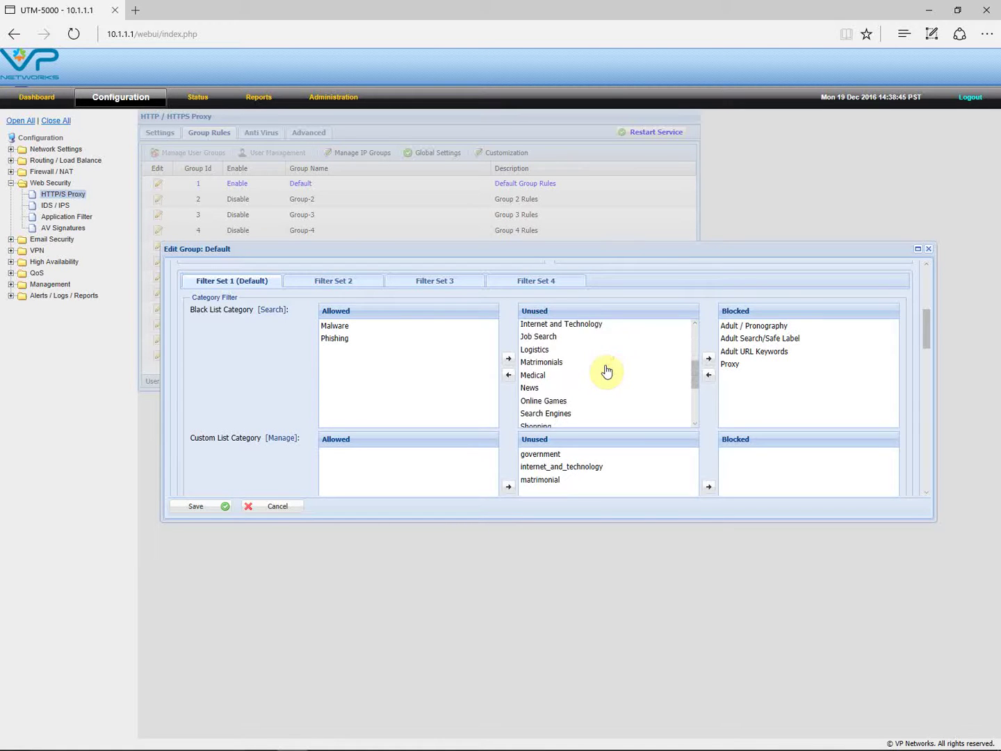
scroll(606, 371, "down", 3)
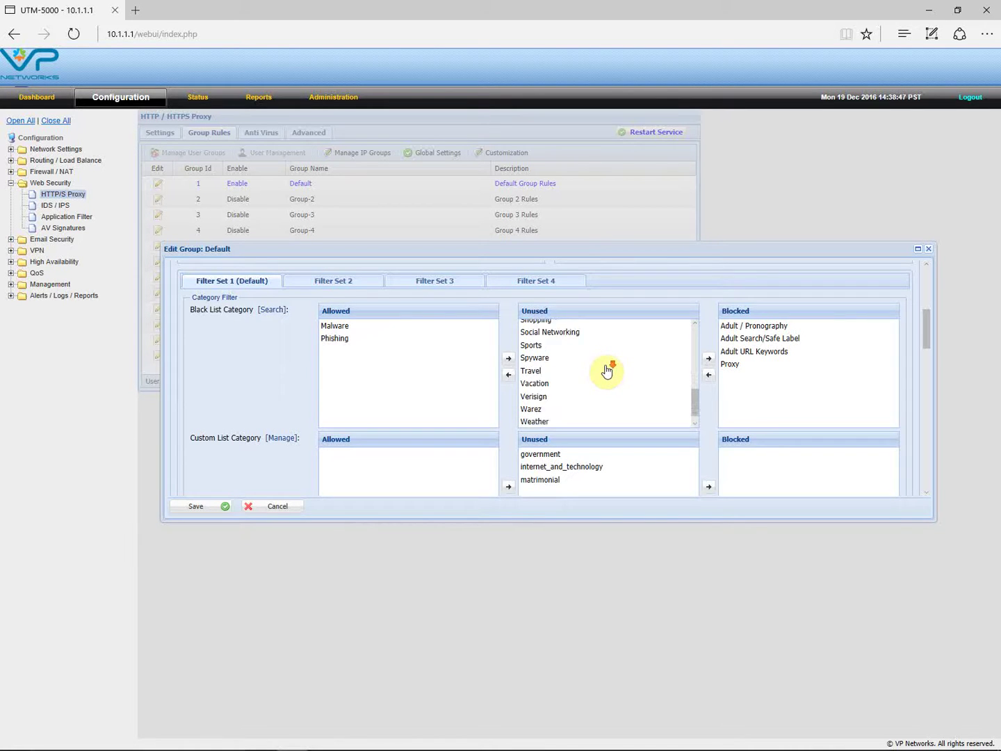
scroll(606, 372, "down", 2)
scroll(606, 373, "up", 2)
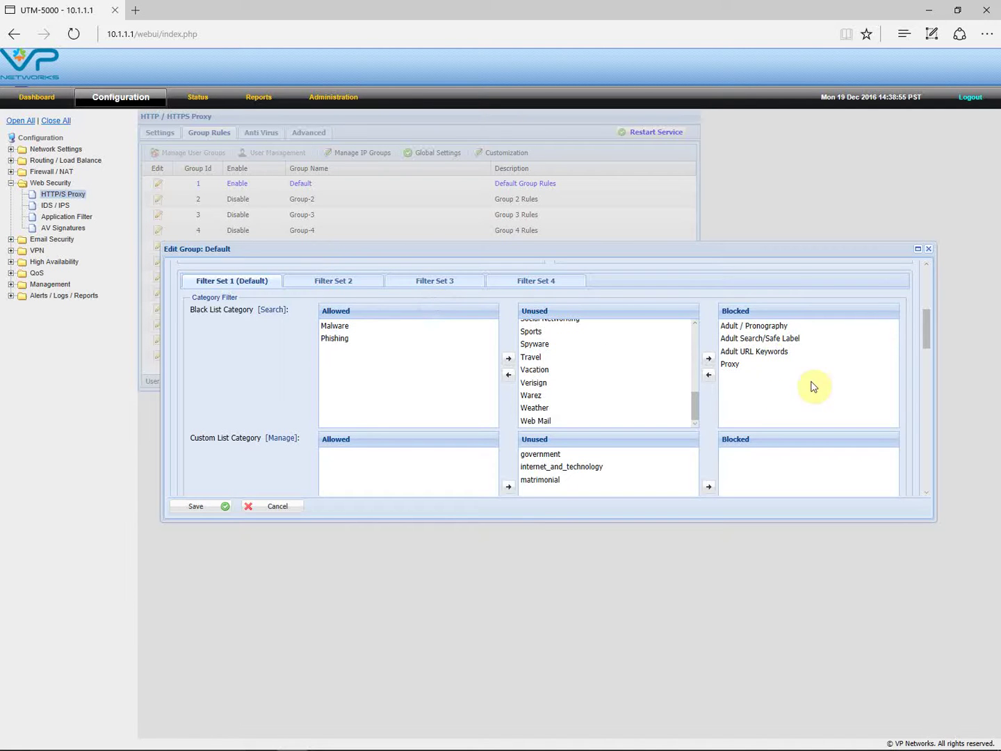
- Return Adult / Pronography, Malware and Phishing to the Unused categories
left_click(767, 327)
left_click(708, 375)
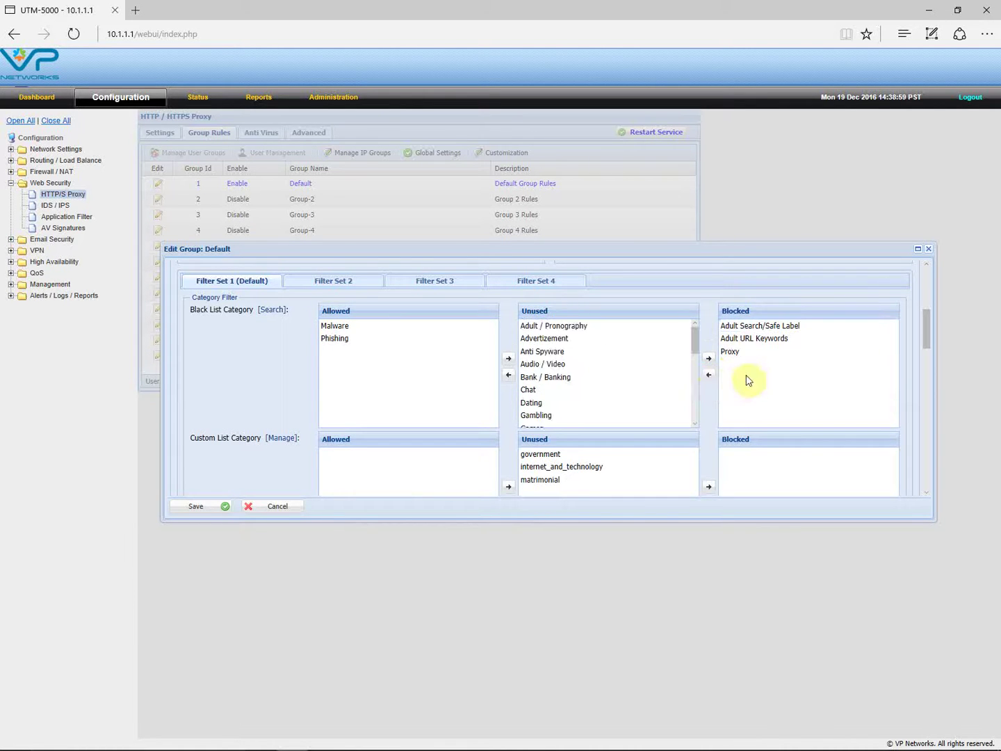
left_click(335, 327)
left_click(509, 360)
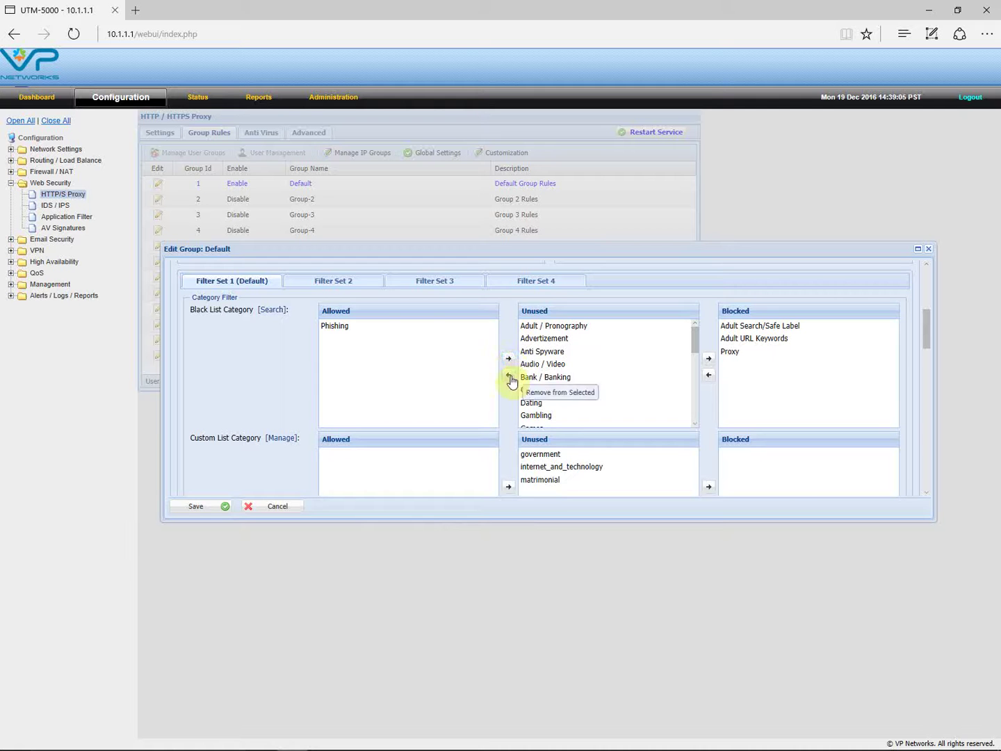
left_click(337, 326)
left_click(509, 359)
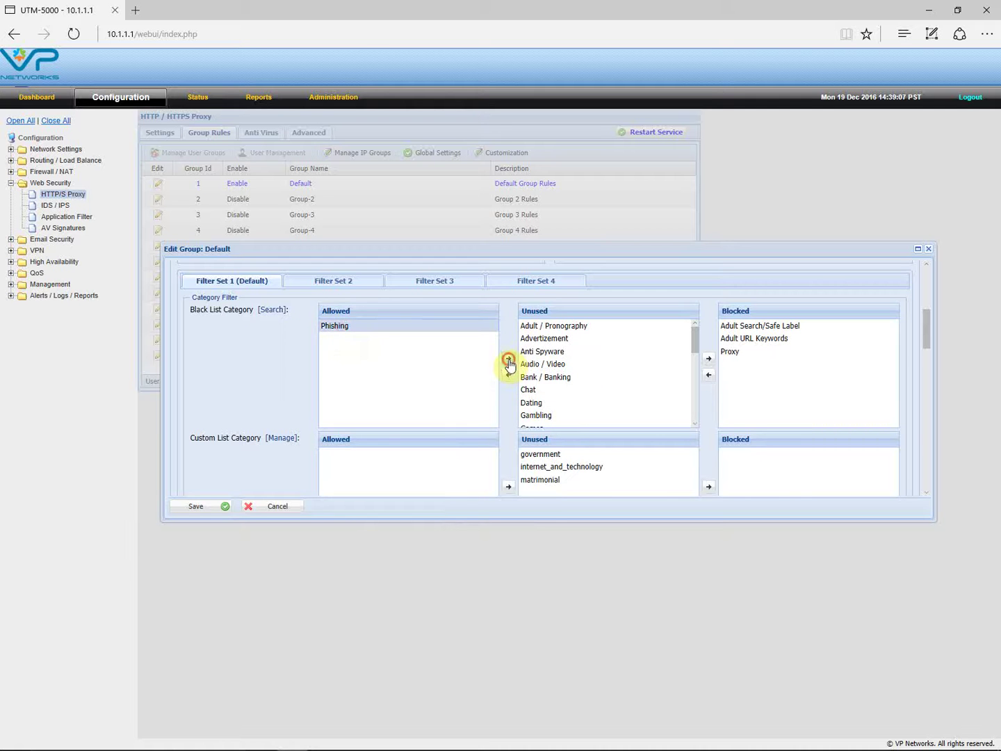
- Block the Adult / Pronography category again
scroll(558, 365, "up", 1)
scroll(555, 398, "down", 2)
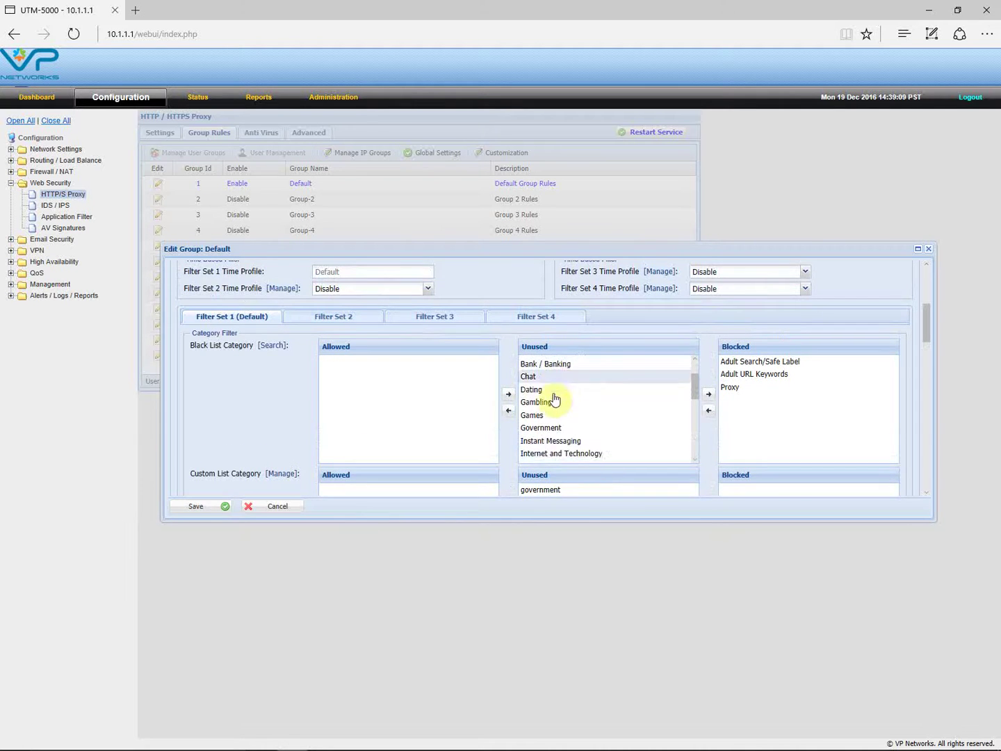
scroll(555, 400, "down", 3)
scroll(553, 410, "up", 5)
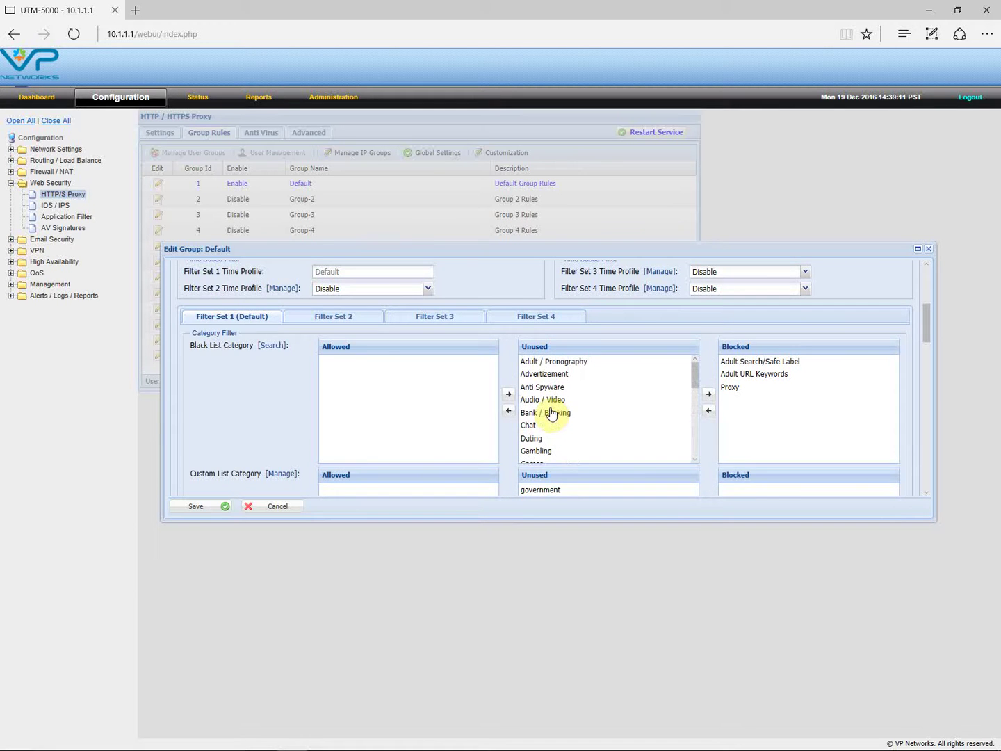
scroll(552, 409, "up", 3)
left_click(563, 432)
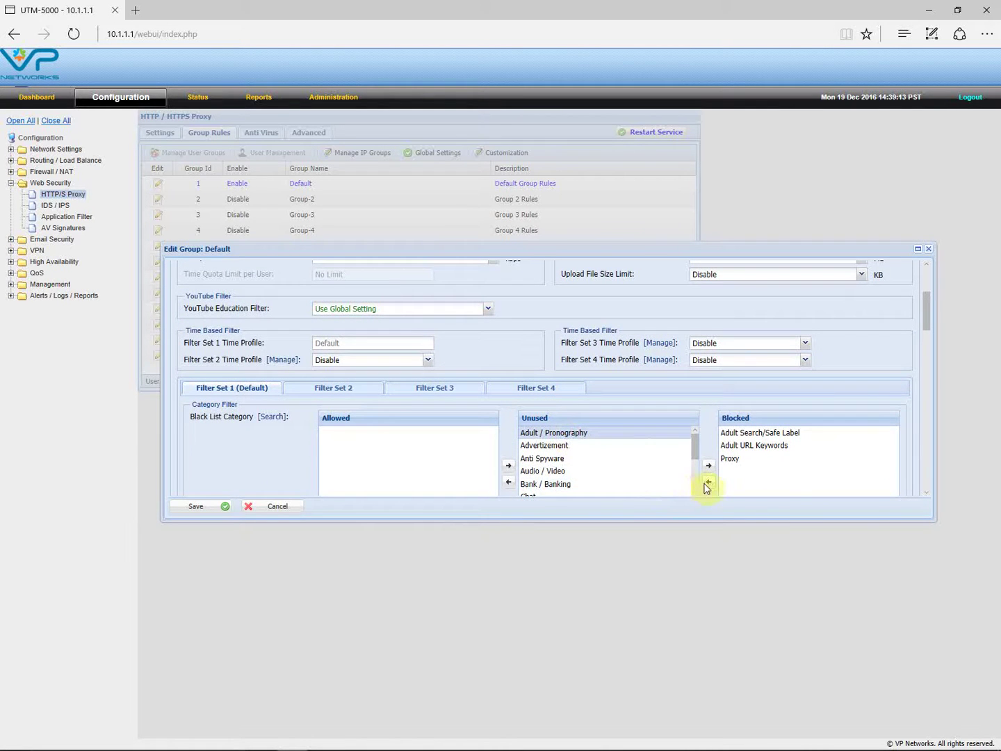
left_click(708, 465)
- Move the editor window up and add Phishing to the blocked categories
scroll(633, 454, "down", 1)
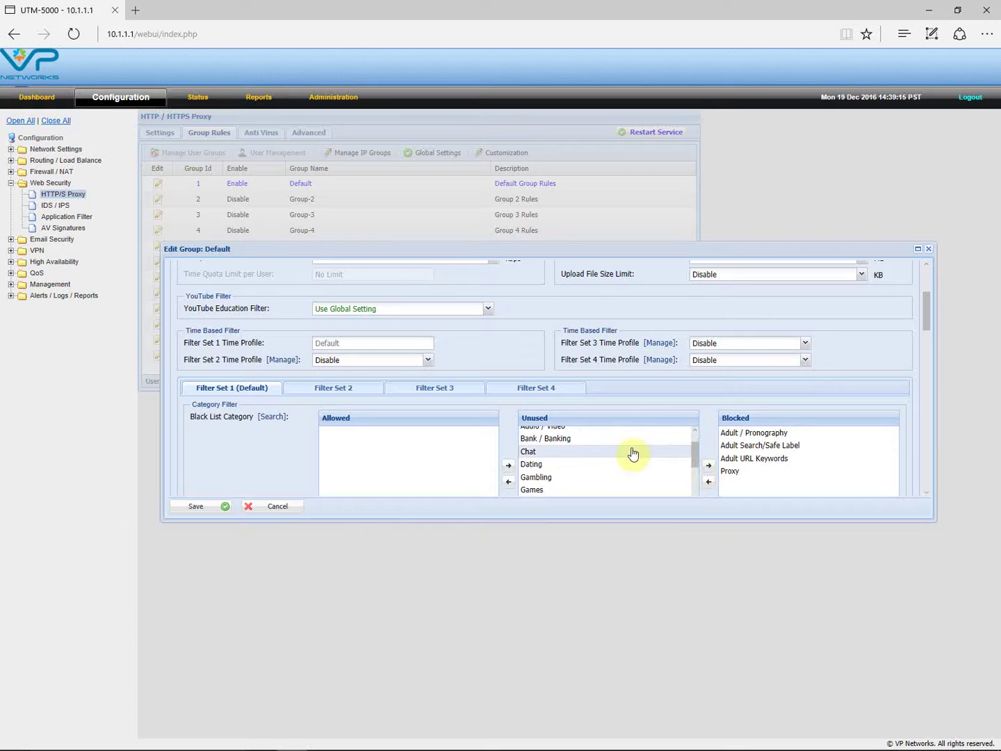
left_click(780, 248)
left_click_drag(779, 226, 777, 225)
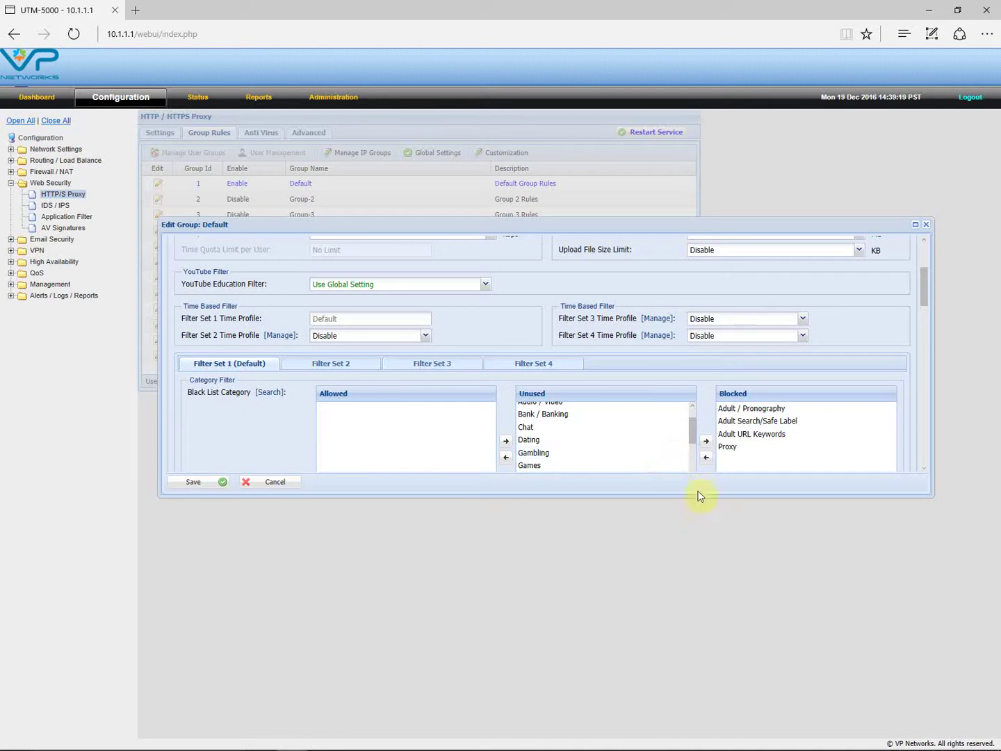
left_click_drag(695, 493, 692, 523)
scroll(652, 473, "down", 1)
scroll(651, 472, "down", 4)
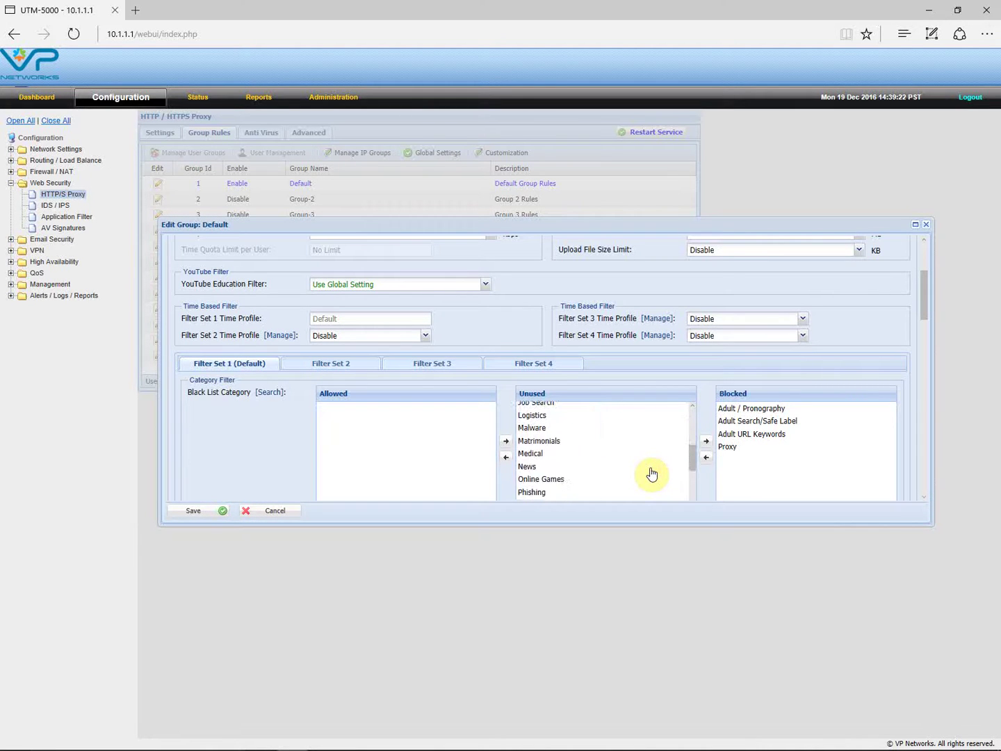
left_click(549, 460)
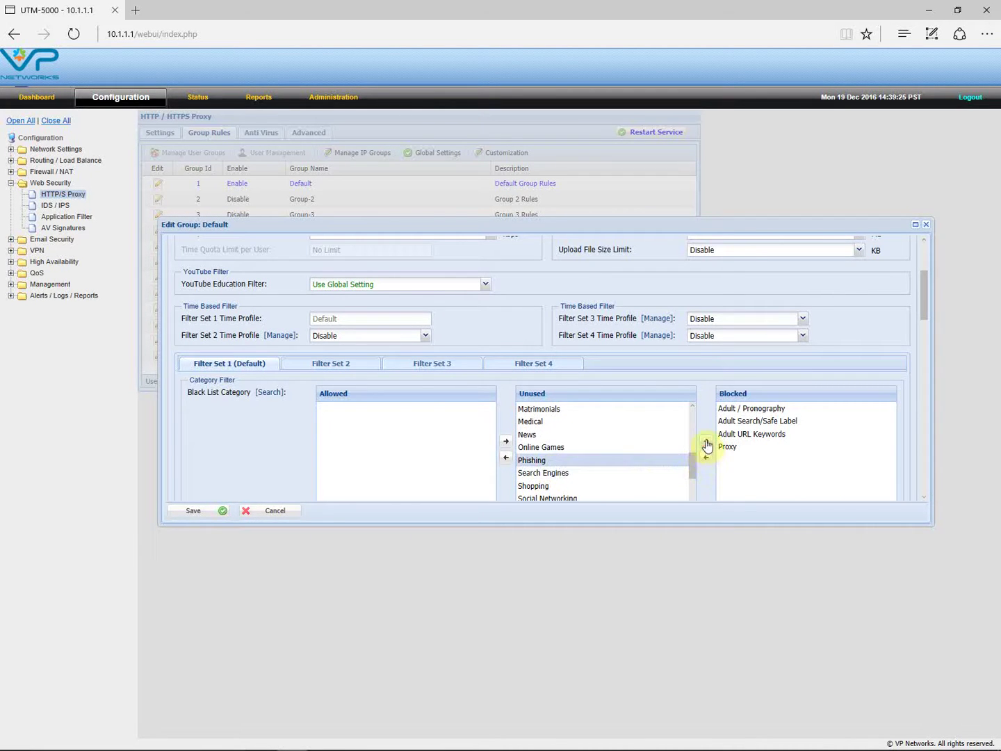
left_click(704, 440)
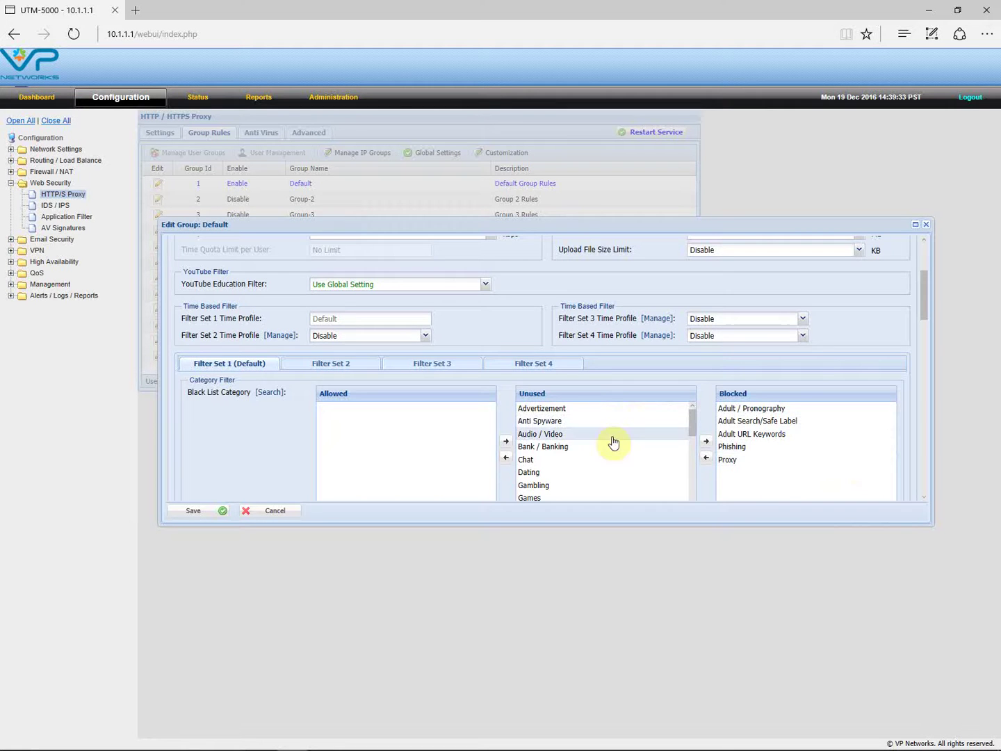
- Scroll through the Default group's settings and close its editor without saving
scroll(590, 452, "up", 2)
scroll(585, 393, "up", 2)
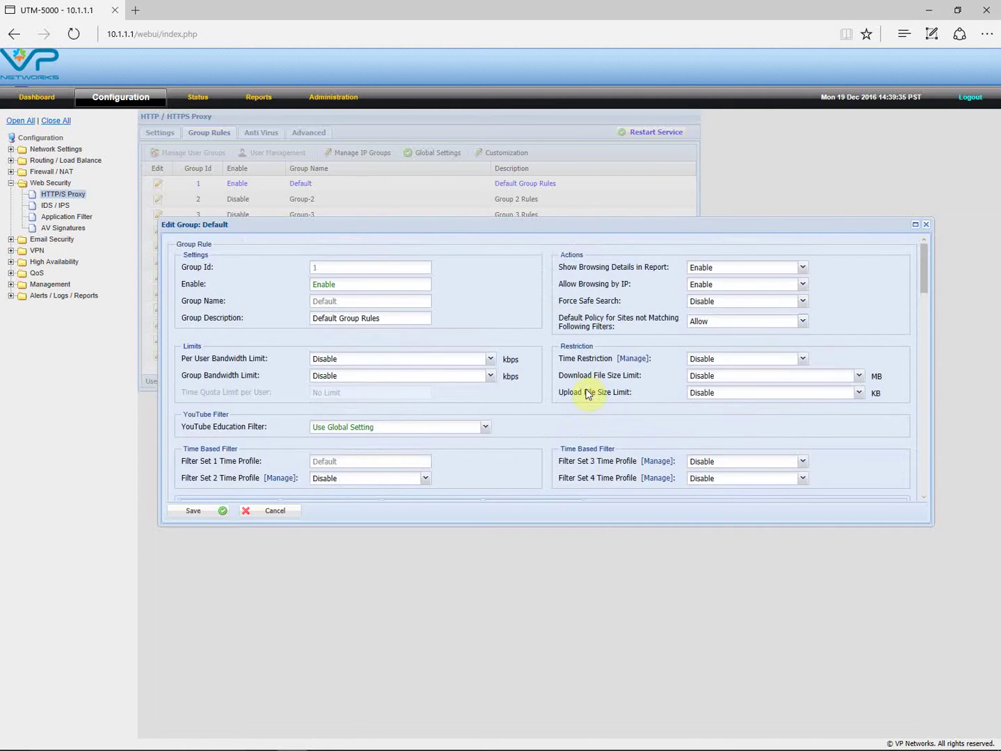
scroll(585, 393, "down", 2)
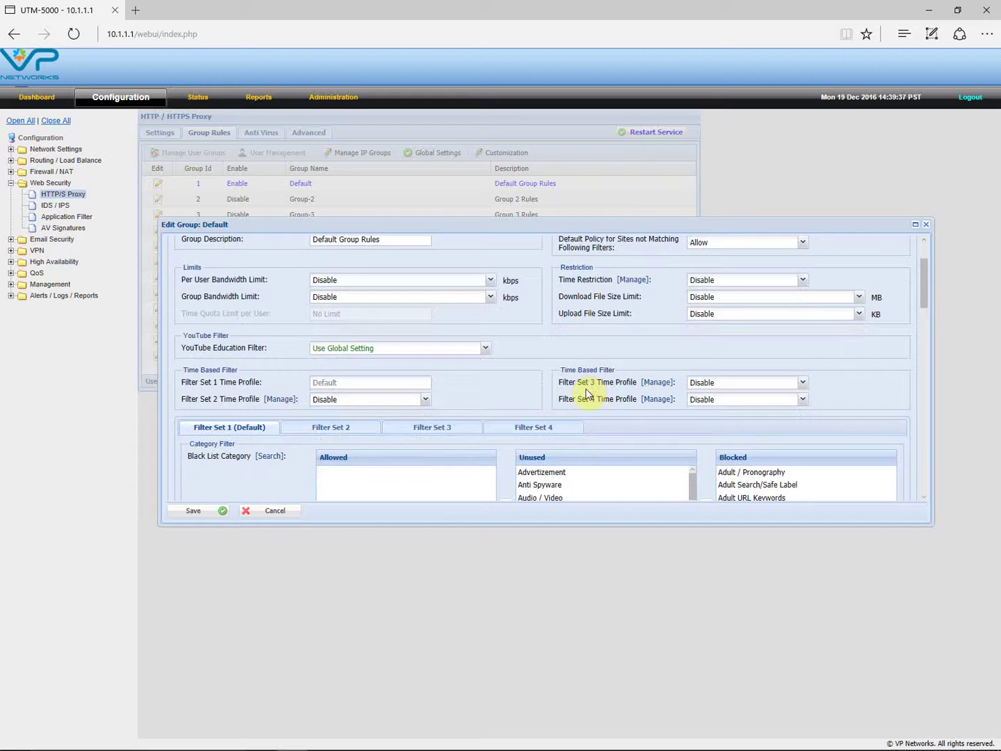
scroll(647, 403, "down", 2)
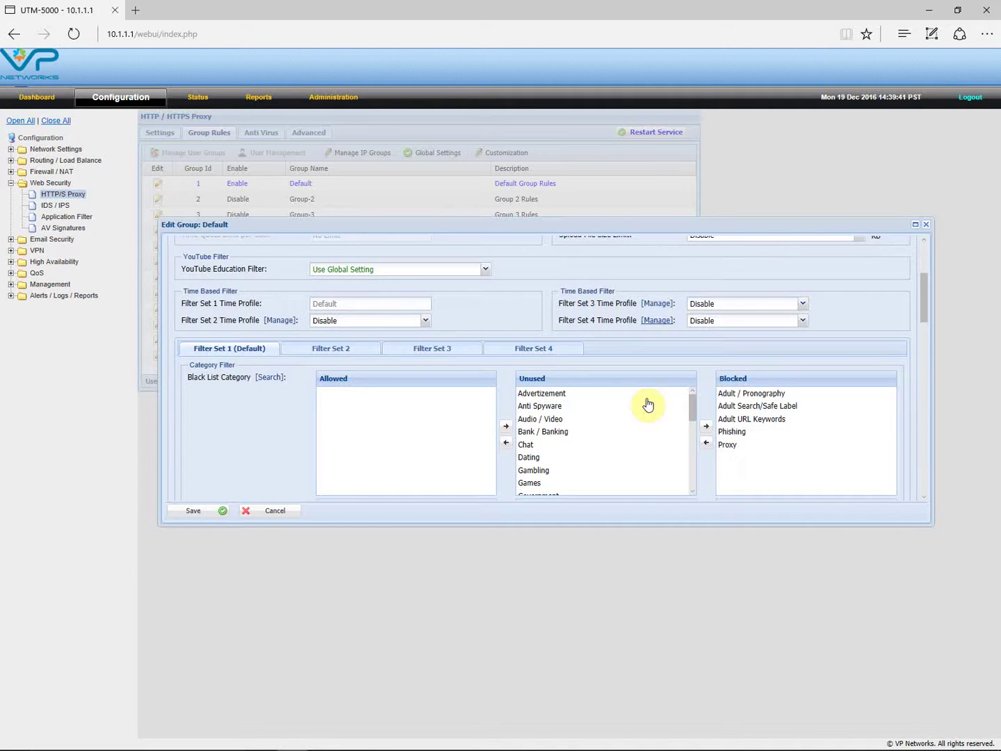
scroll(615, 417, "up", 4)
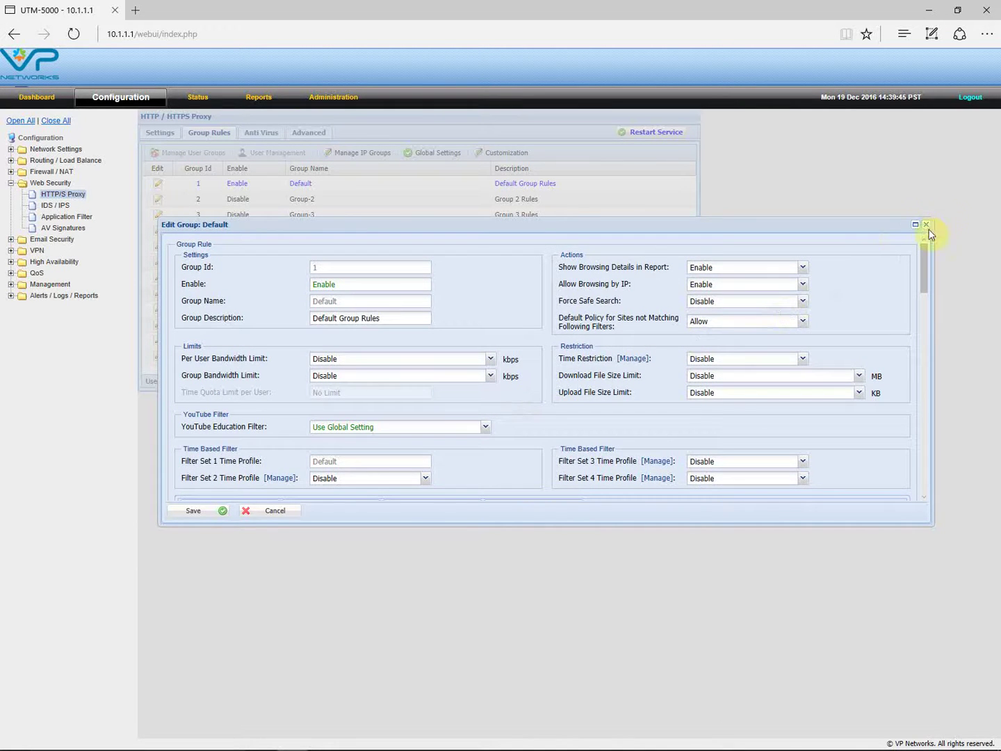
left_click(926, 224)
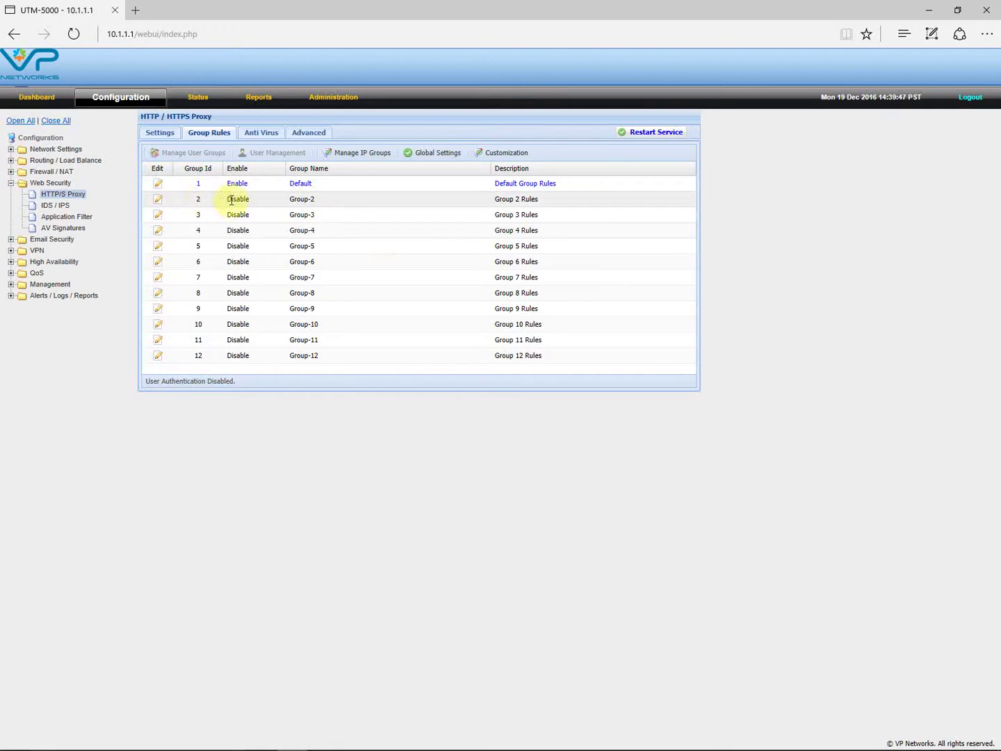
left_click(160, 199)
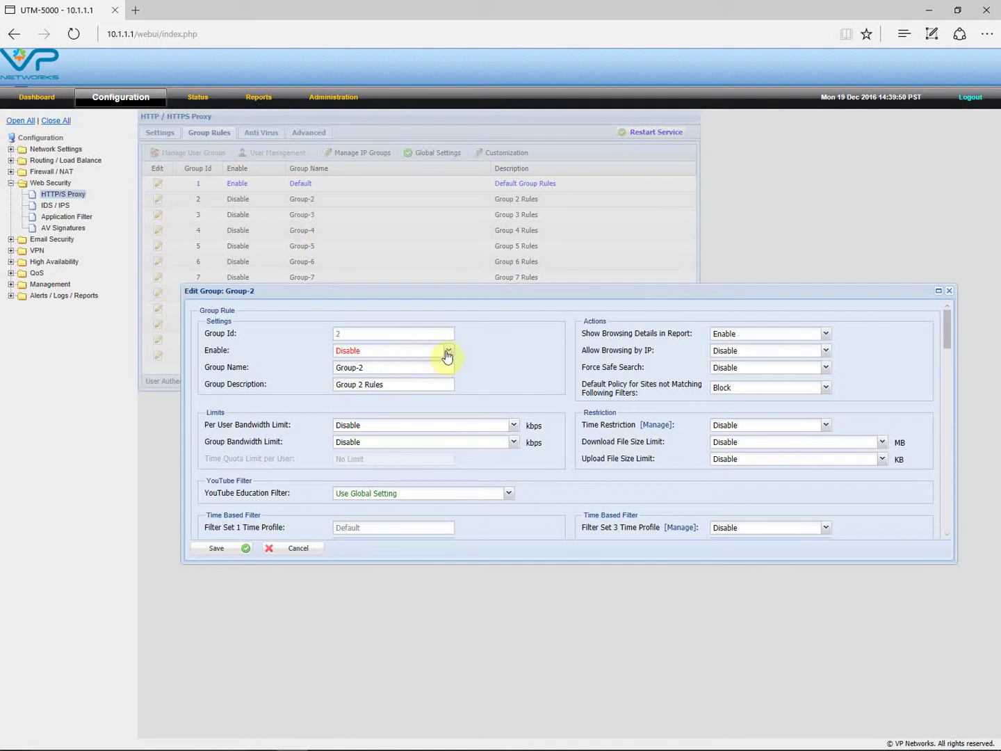
left_click(449, 351)
left_click(388, 376)
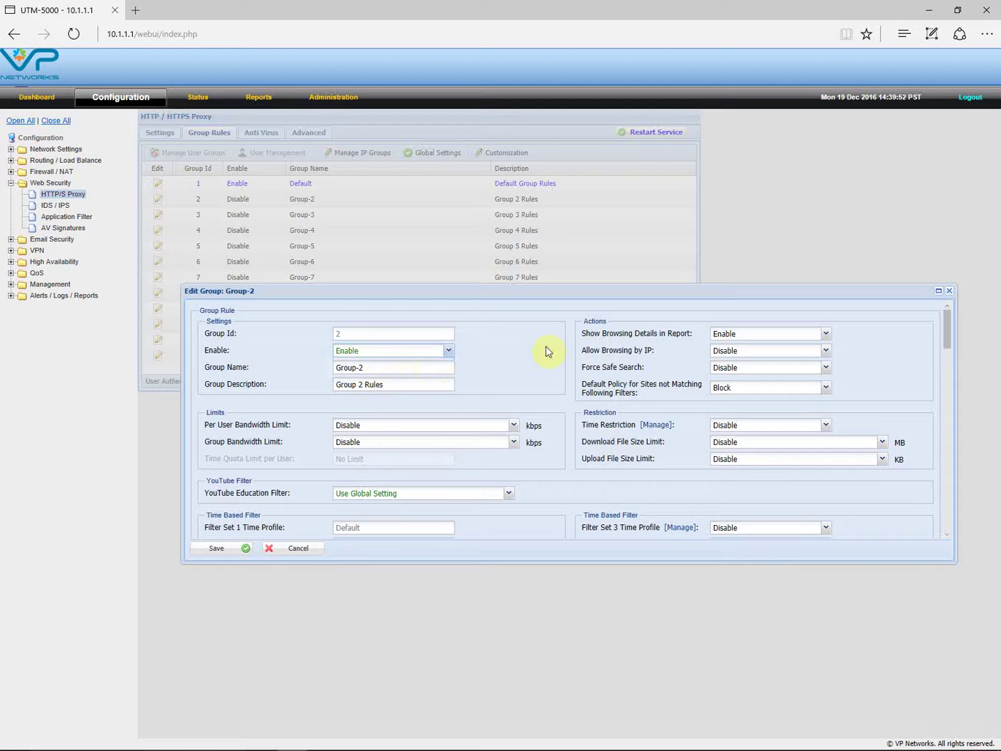
left_click(948, 291)
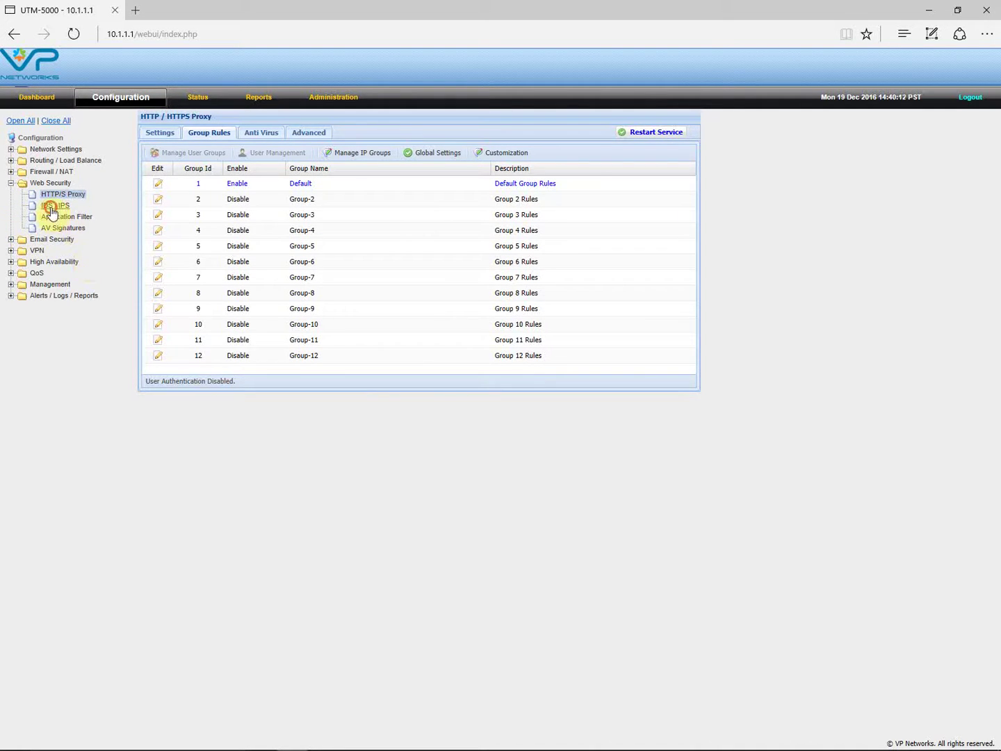
- Open IDS / IPS and remove p2p from the blocked rules, keeping botnet-cnc blocked
left_click(53, 207)
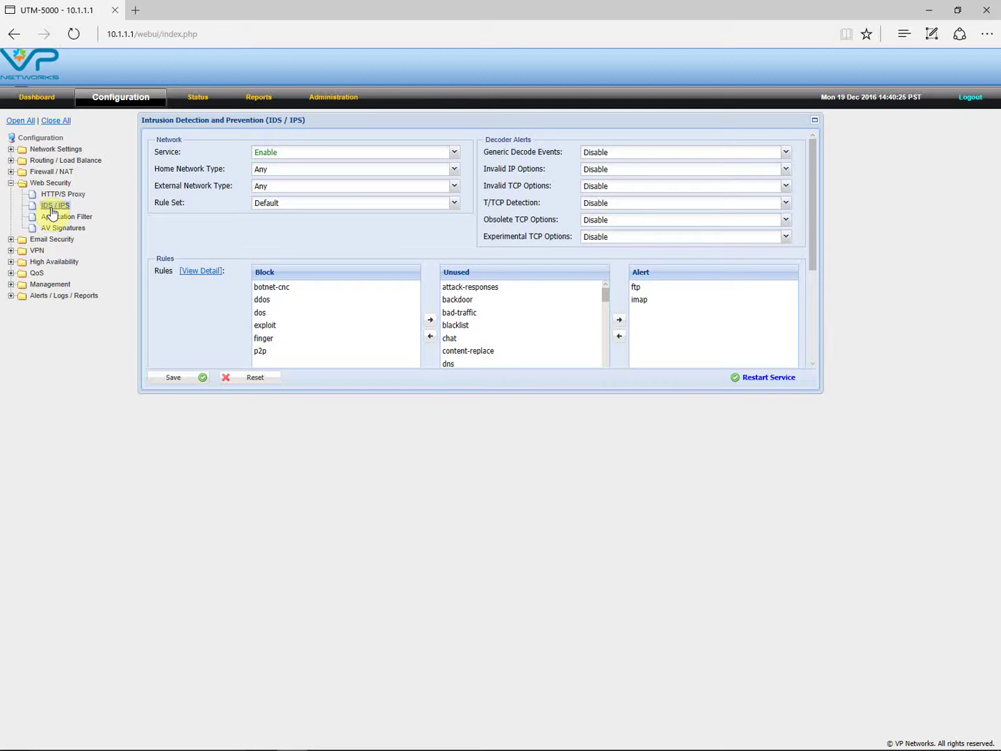
left_click(506, 125)
left_click(289, 292)
left_click(431, 321)
left_click(279, 341)
left_click(430, 320)
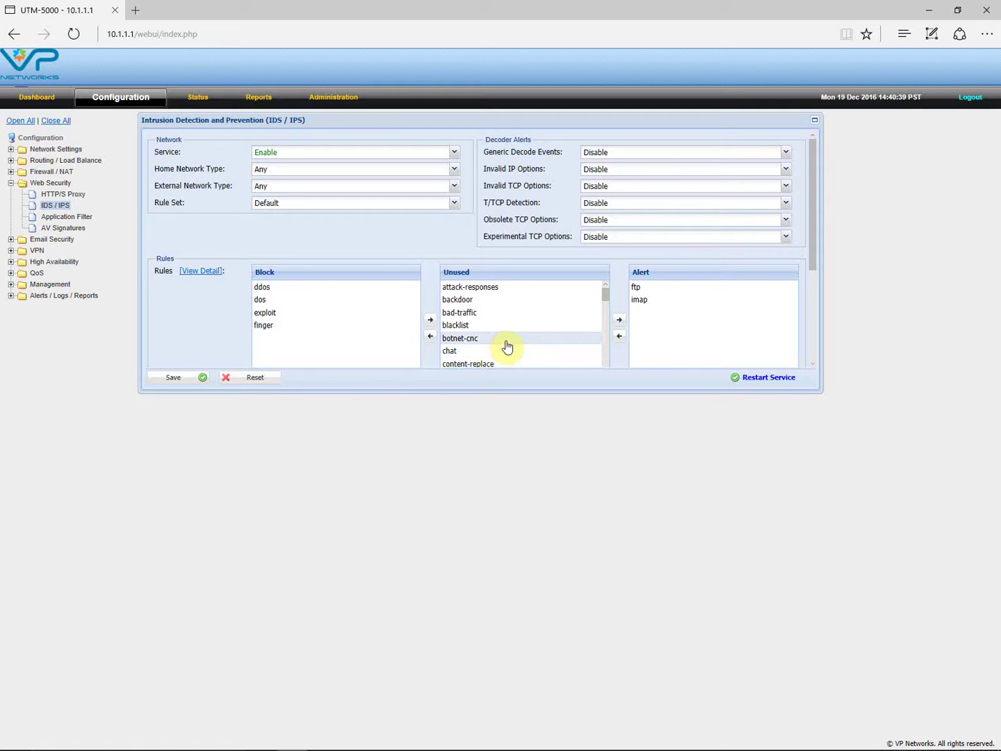
left_click(474, 339)
left_click(430, 337)
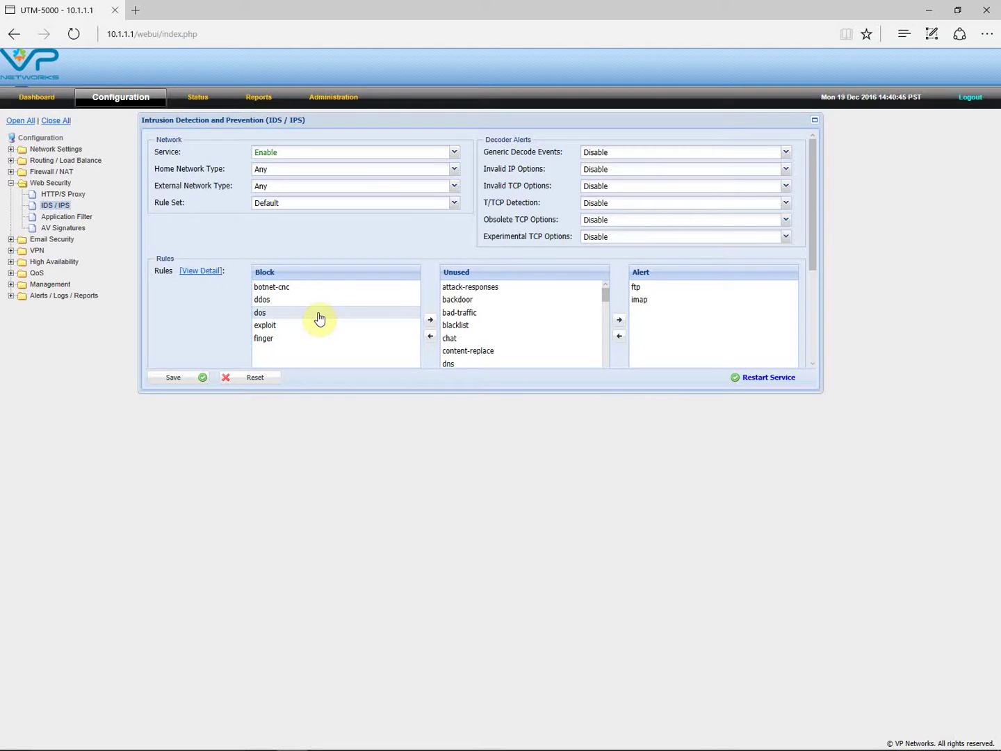
- Put p2p back into the IDS/IPS blocked rules
scroll(528, 329, "down", 2)
scroll(522, 327, "down", 5)
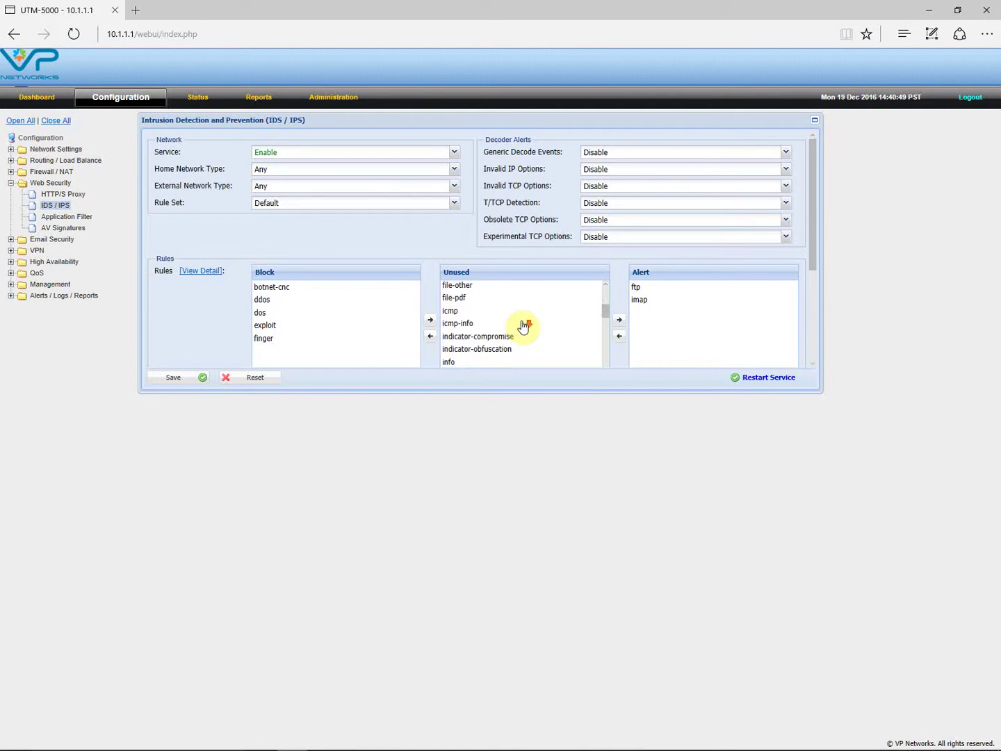
scroll(523, 327, "down", 1)
left_click(449, 340)
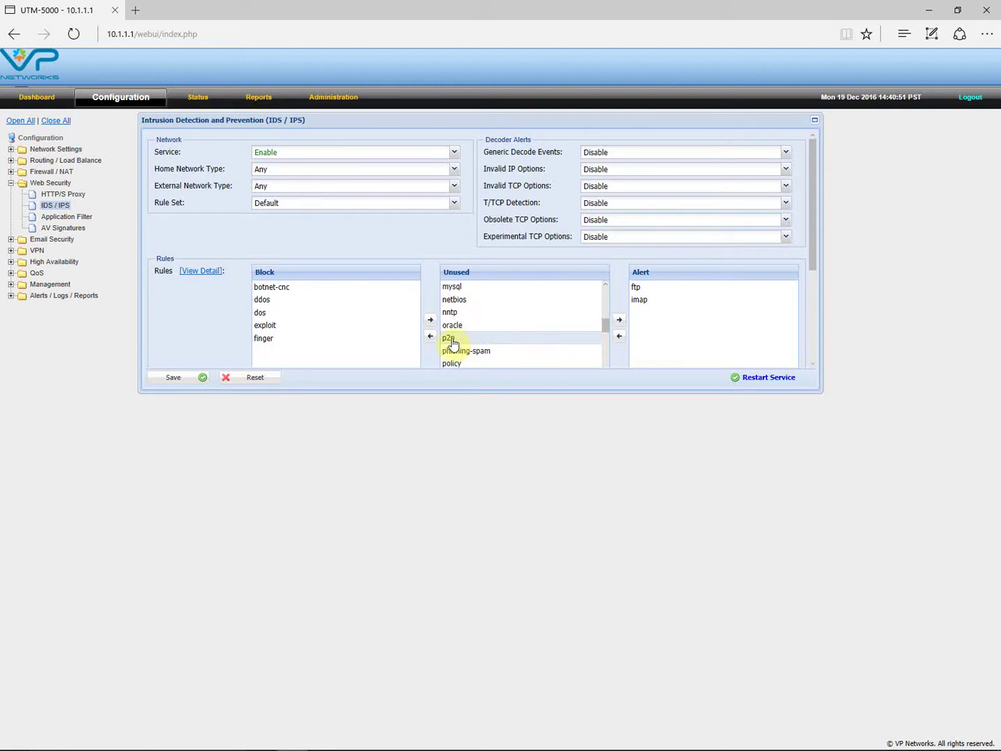
left_click(430, 335)
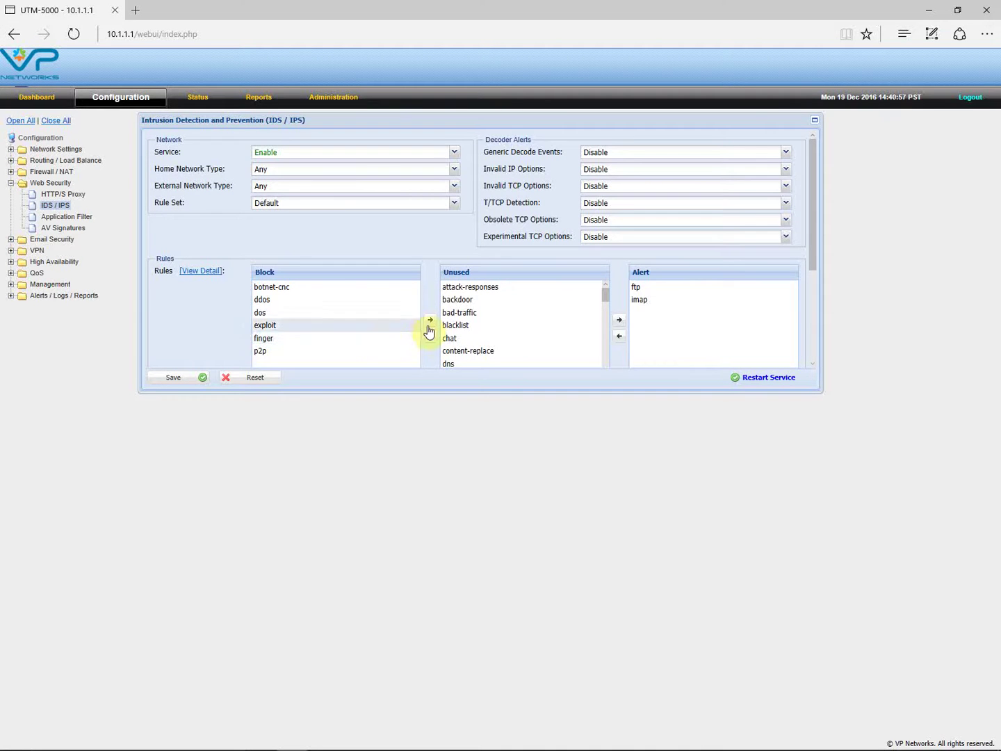
- Add virus to the IDS/IPS blocked rules
scroll(545, 312, "down", 2)
scroll(544, 321, "down", 4)
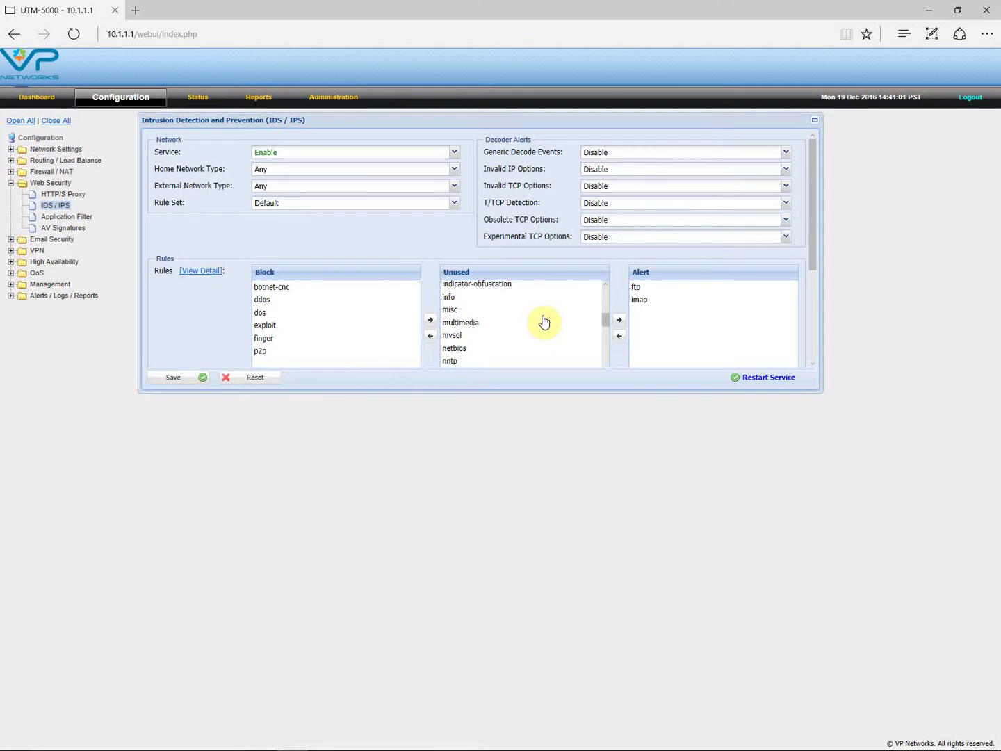
scroll(544, 321, "down", 2)
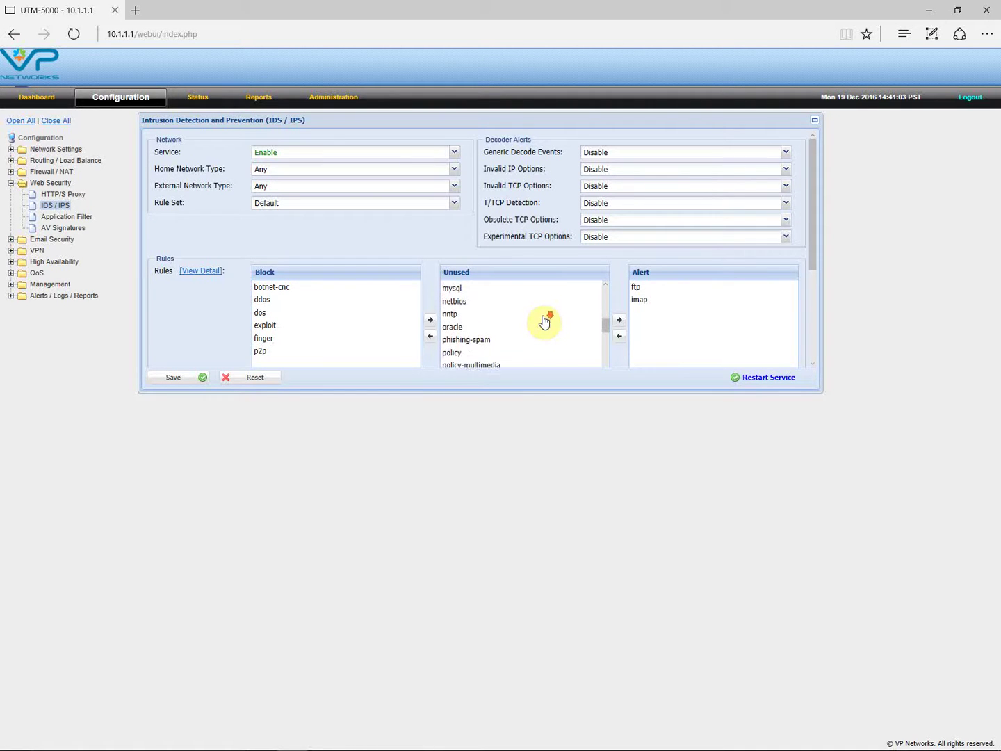
scroll(543, 322, "down", 1)
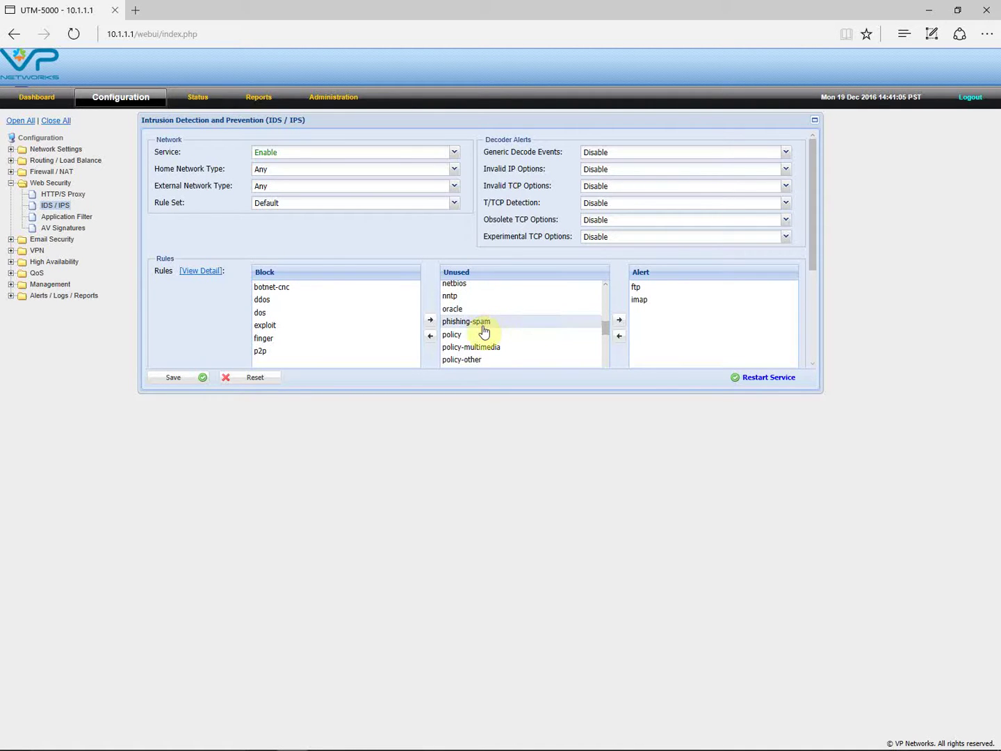
scroll(526, 332, "down", 2)
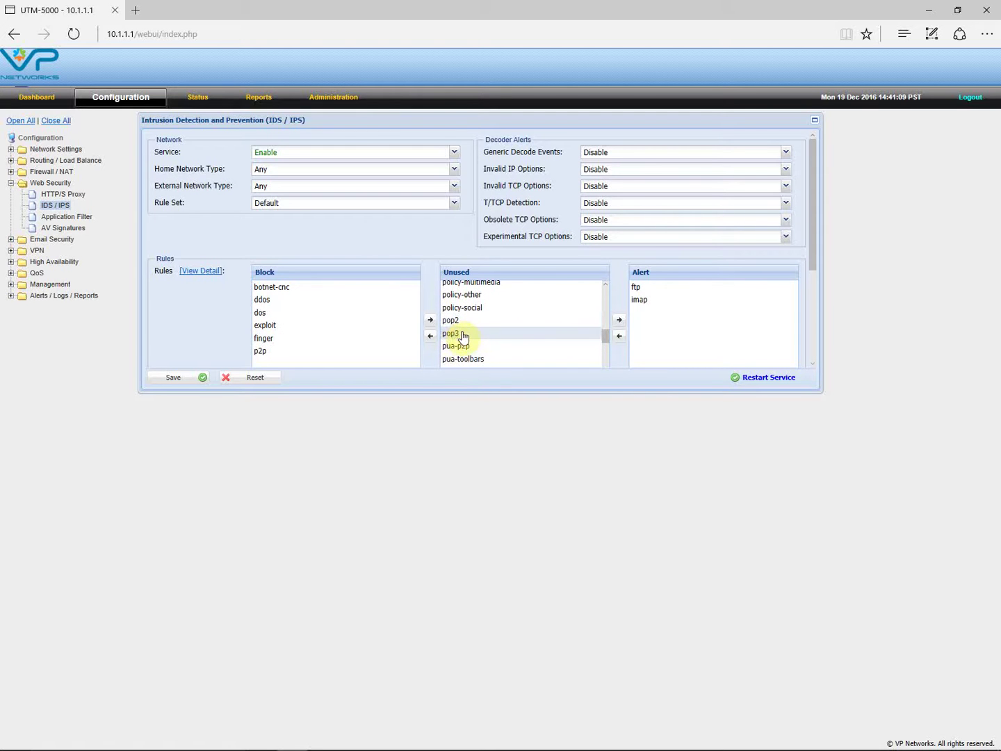
scroll(520, 335, "down", 3)
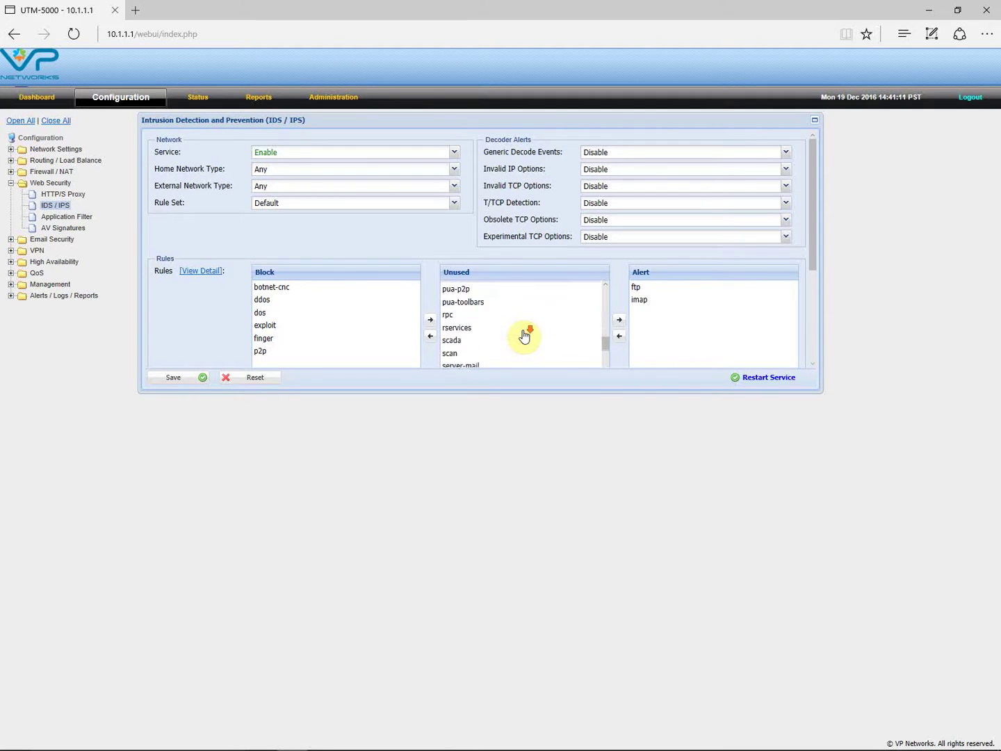
scroll(524, 336, "down", 4)
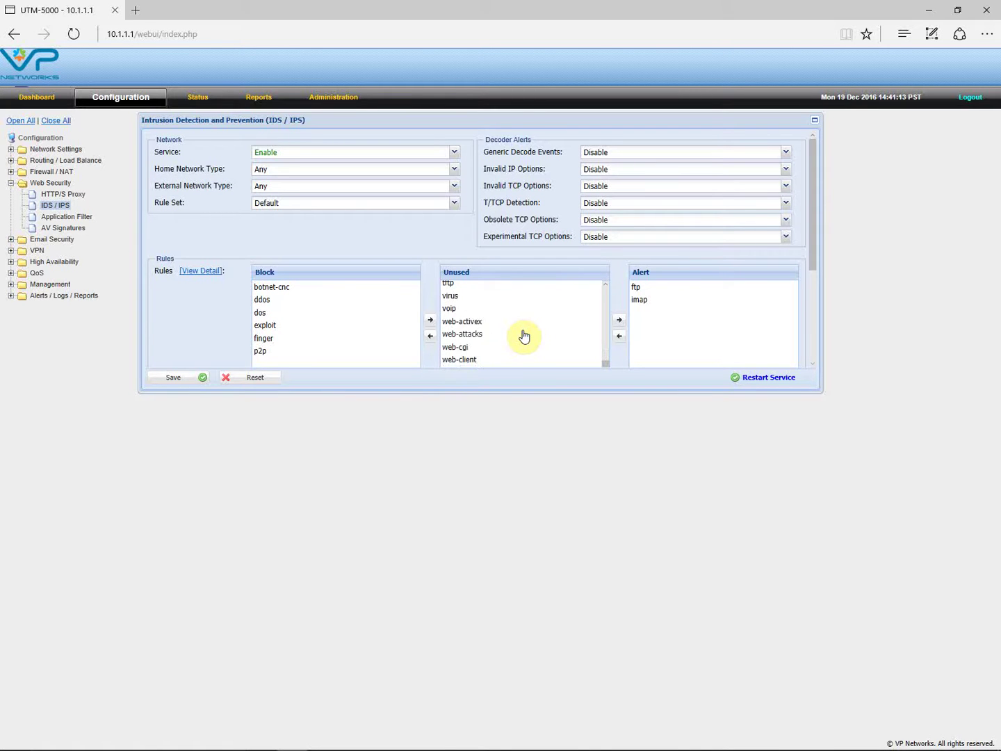
scroll(524, 337, "up", 1)
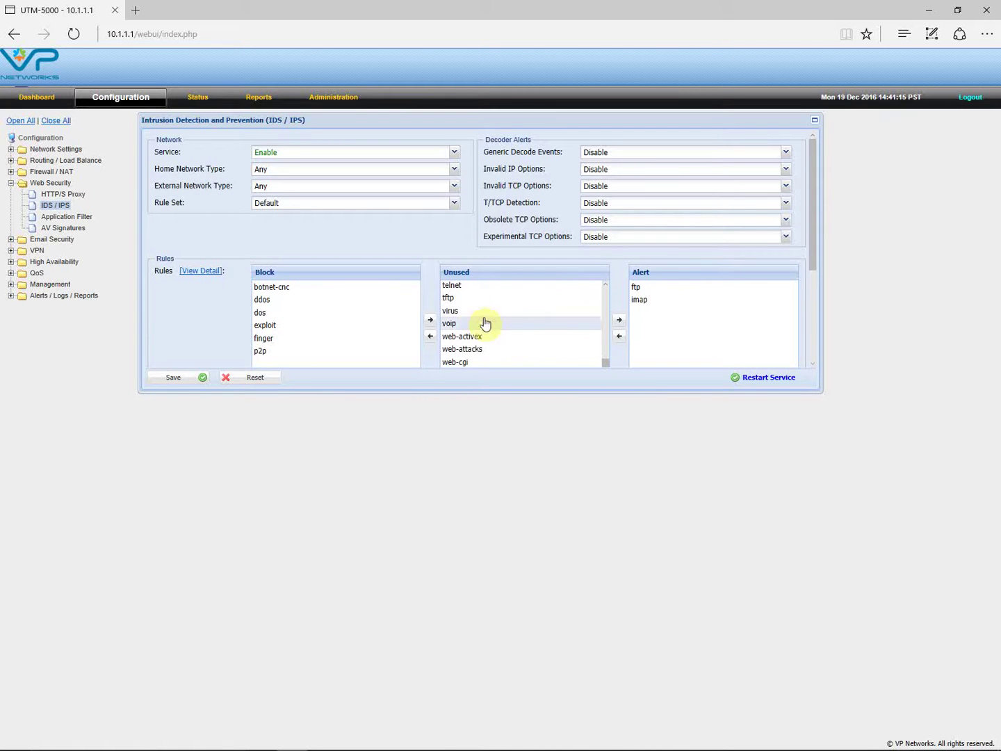
left_click(457, 316)
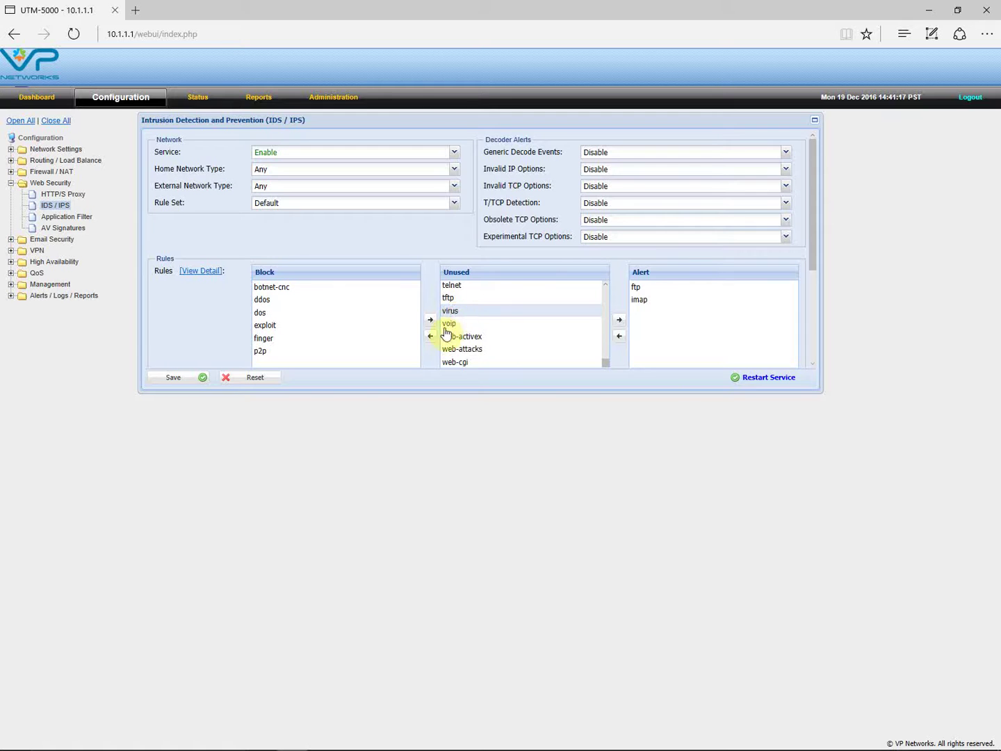
left_click(429, 335)
- Set the IDS/IPS Rule Set to Oink
scroll(488, 324, "down", 1)
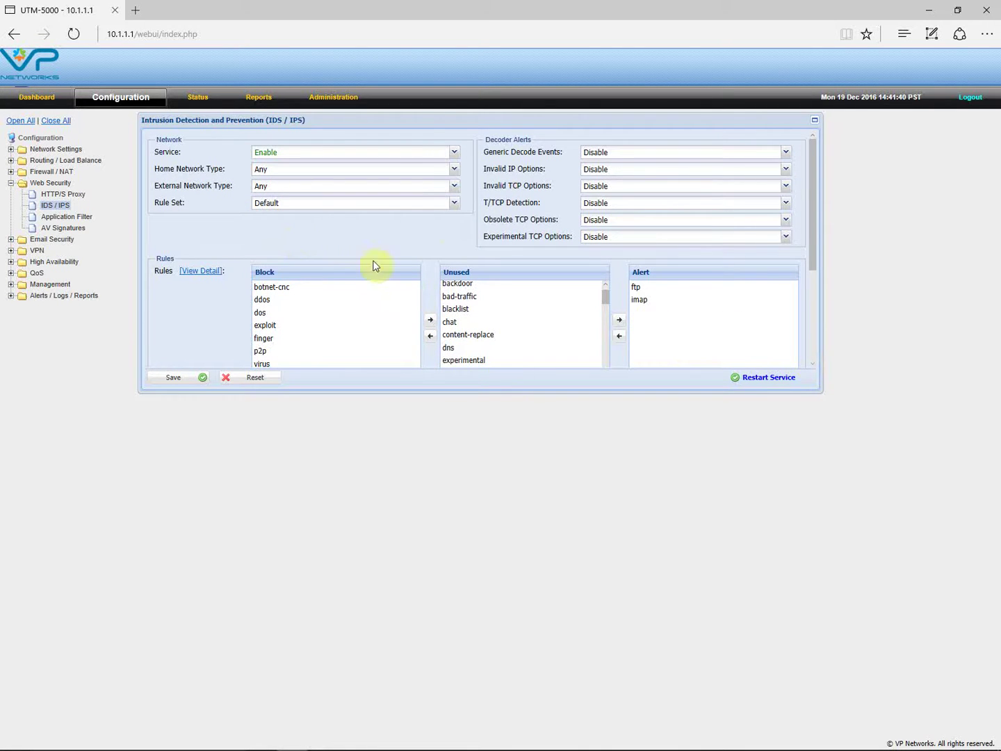
left_click(455, 205)
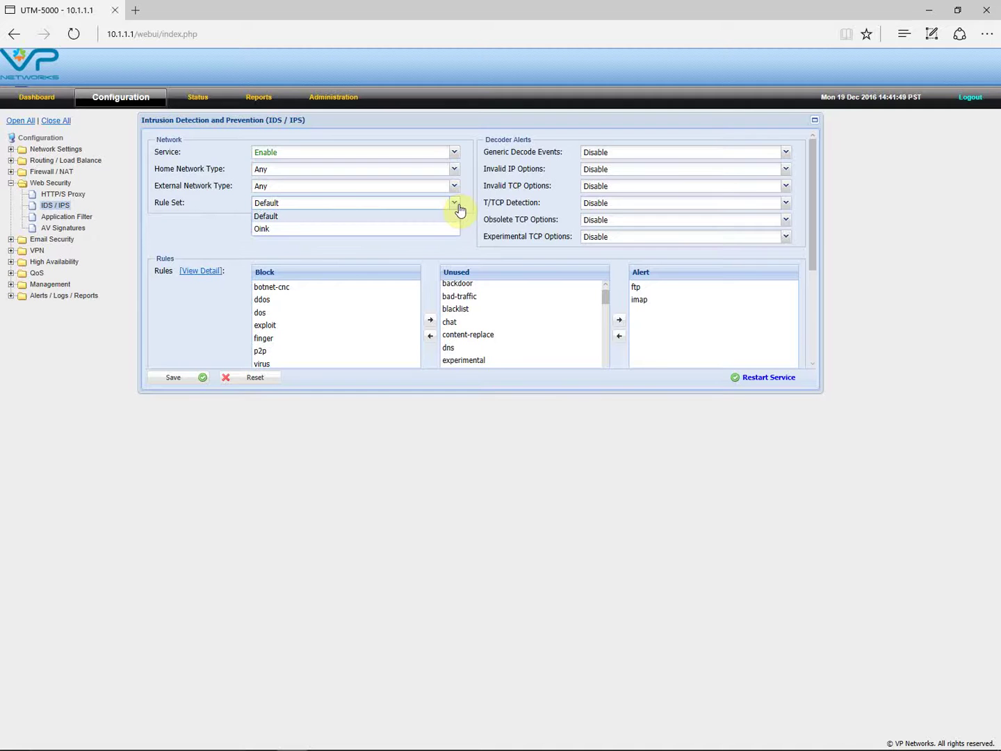
left_click(262, 230)
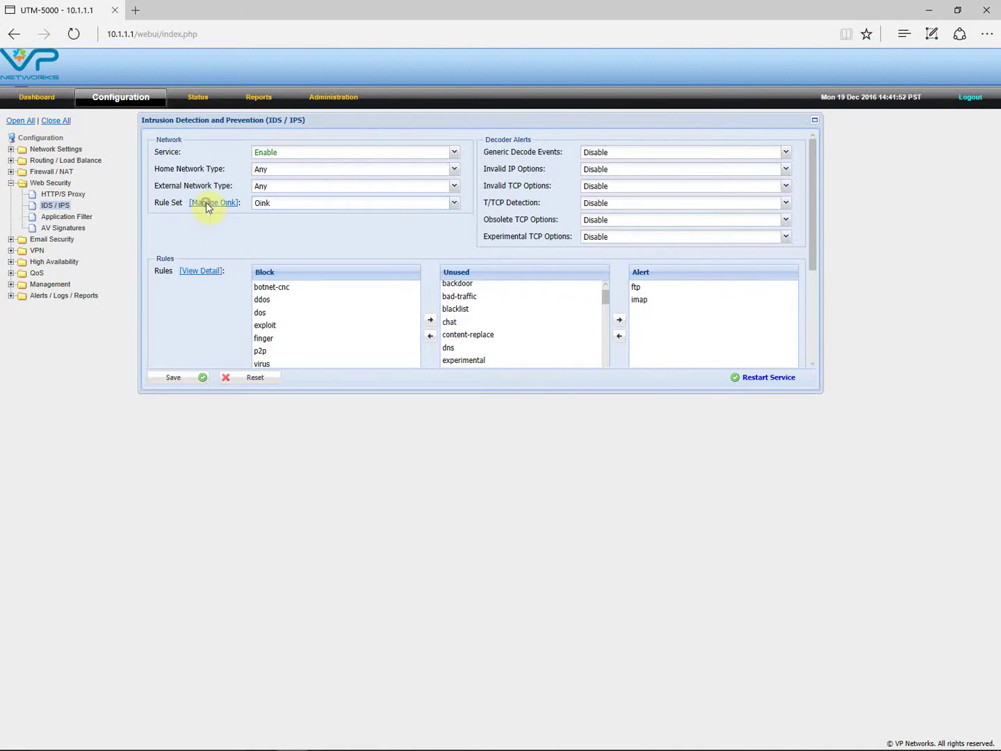
left_click(206, 203)
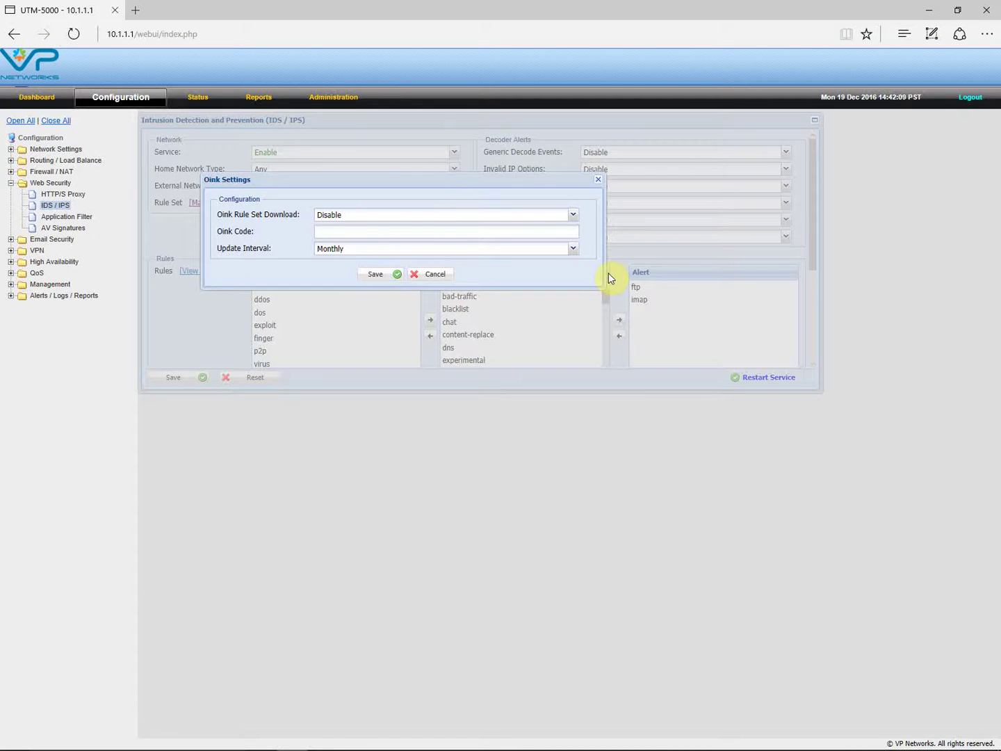
left_click(446, 276)
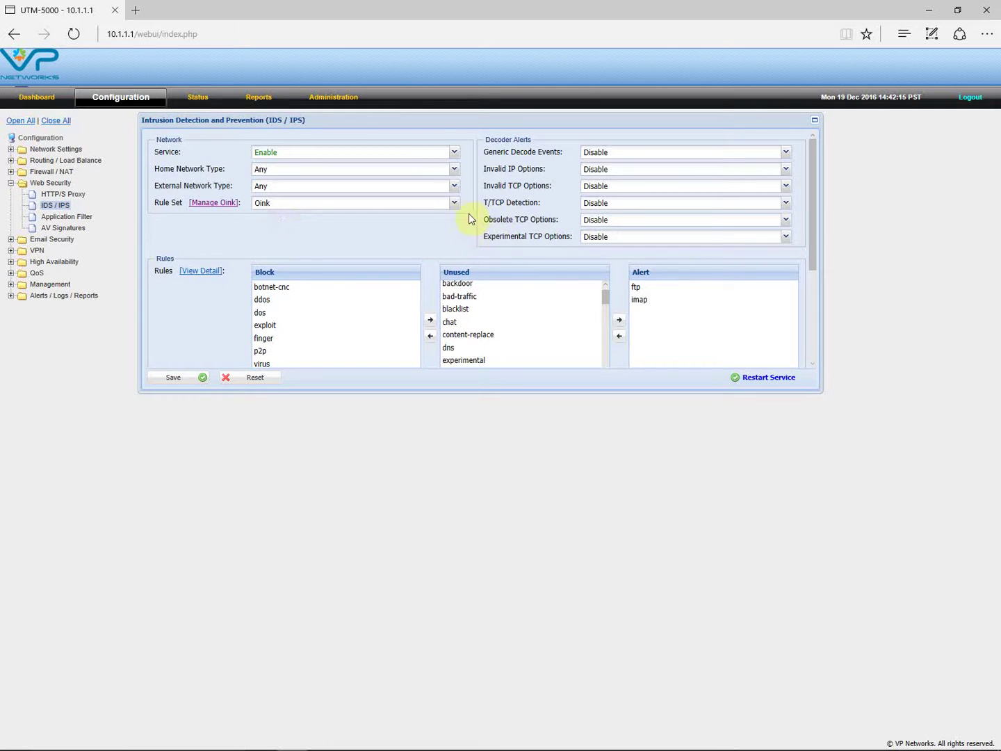
left_click(456, 204)
left_click(302, 215)
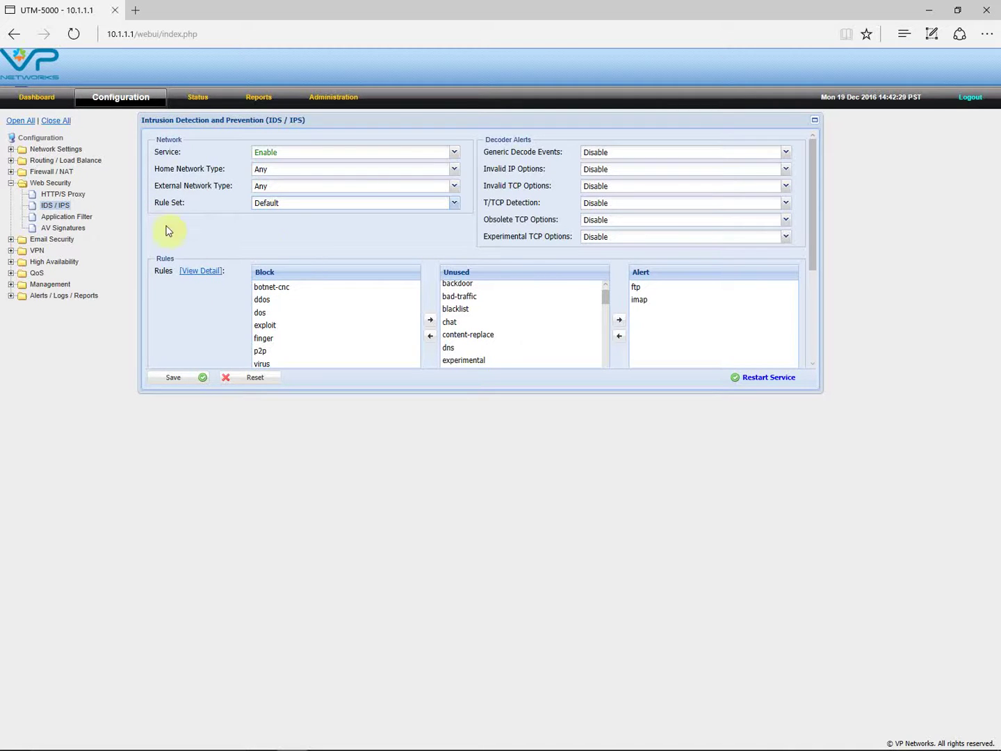
- Enable rule 14 (Windows Updates) in Application Filter Rules, then go to AV Signatures
left_click(67, 216)
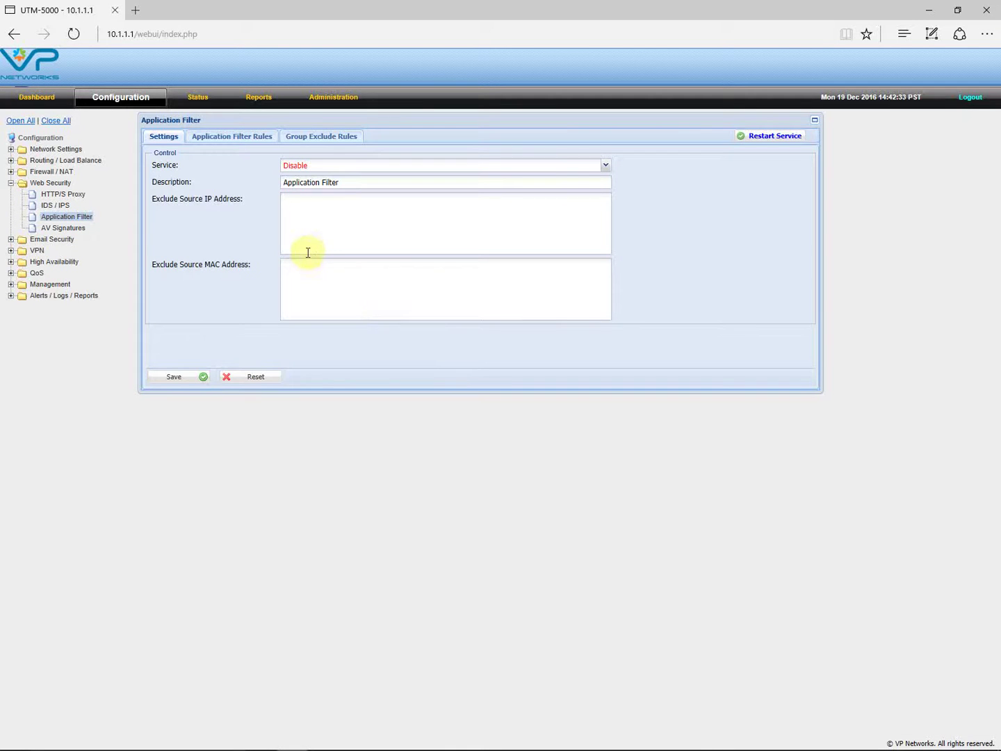
left_click(235, 143)
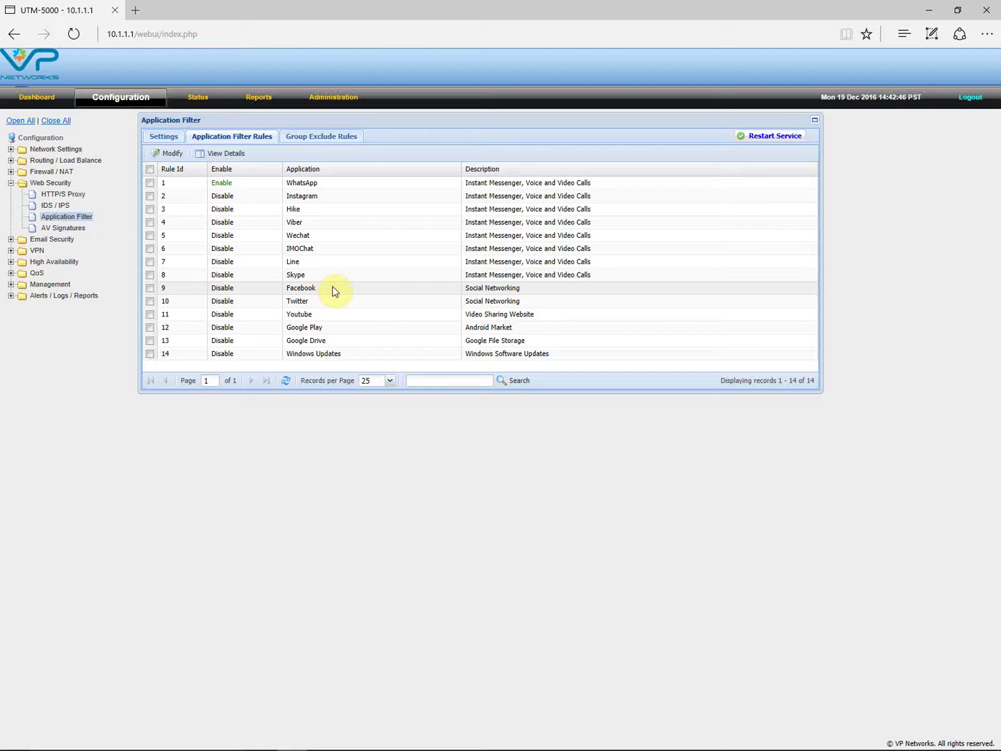
left_click(323, 351)
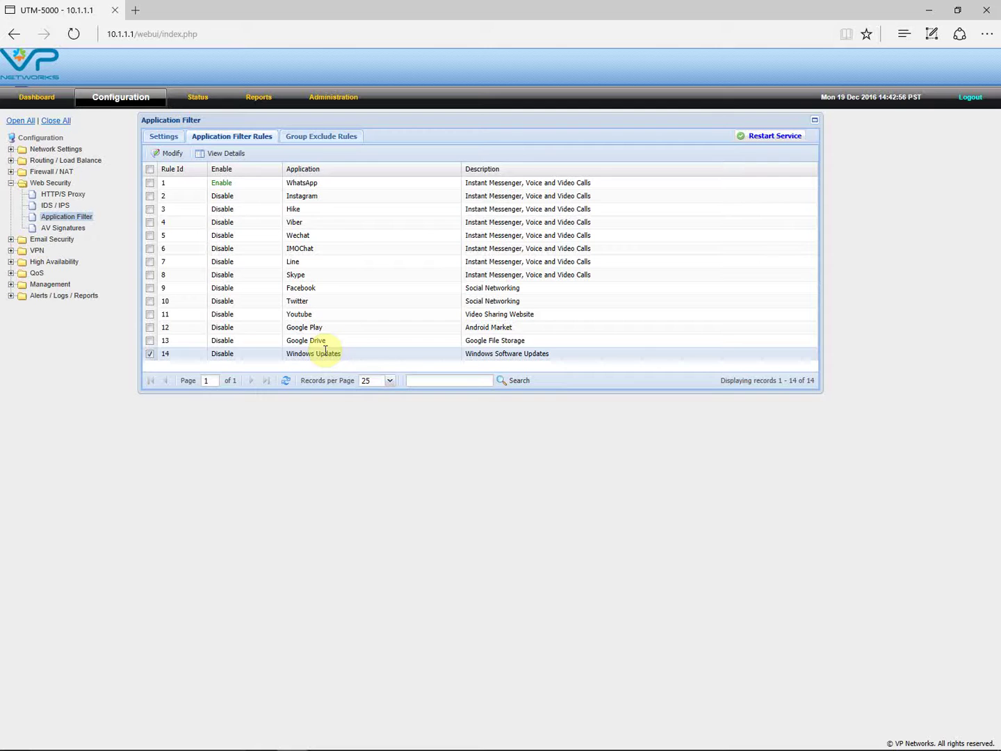
left_click(62, 229)
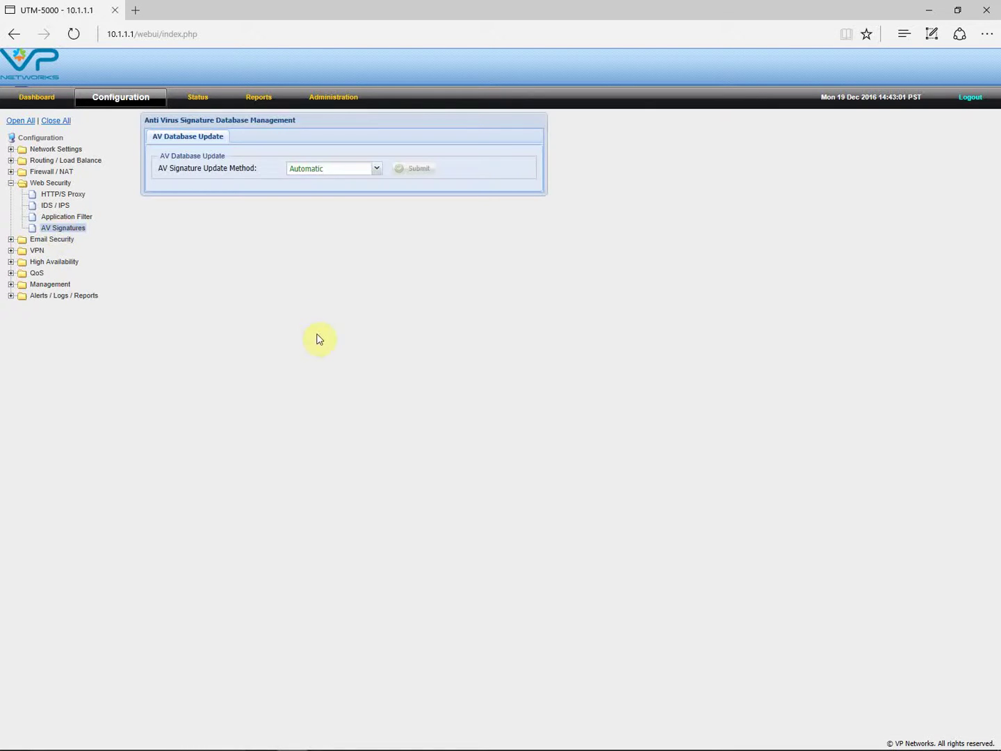
- Revisit IDS / IPS, keep the AV signature update method Automatic, and expand Email Security
left_click(56, 205)
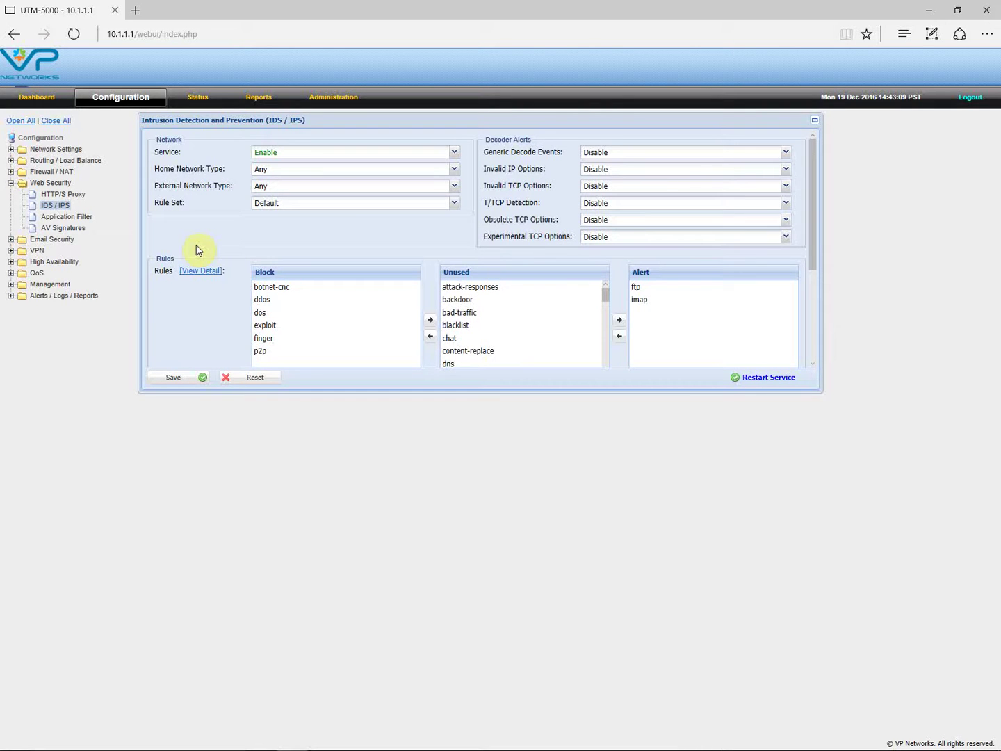
left_click(70, 230)
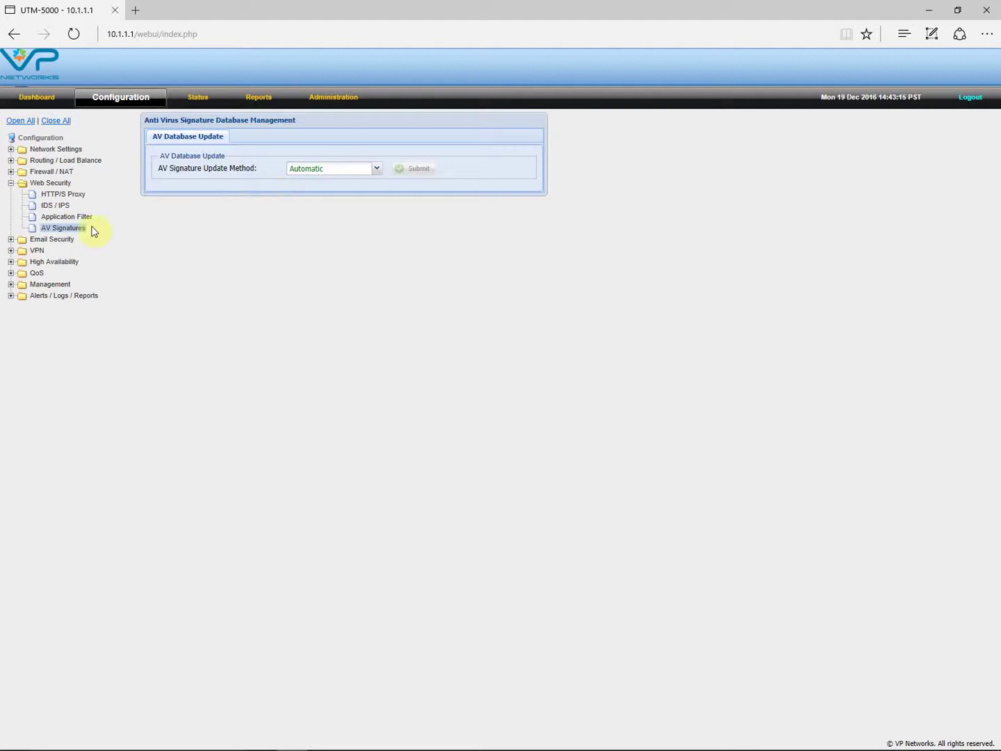
left_click(376, 169)
left_click(375, 151)
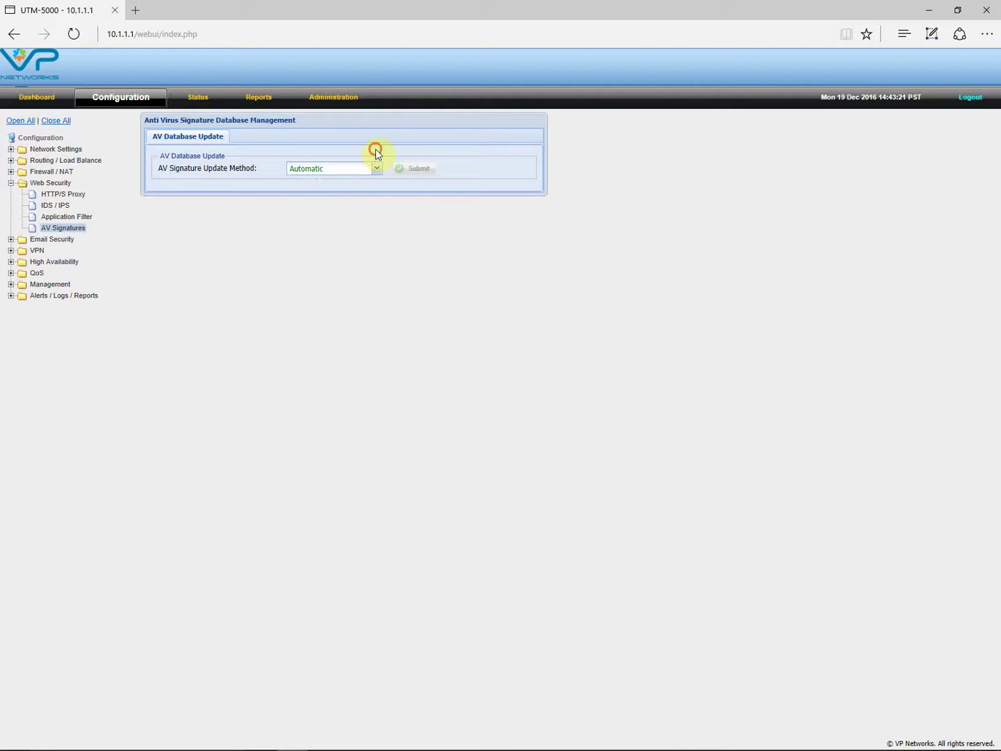
left_click(375, 169)
left_click(12, 239)
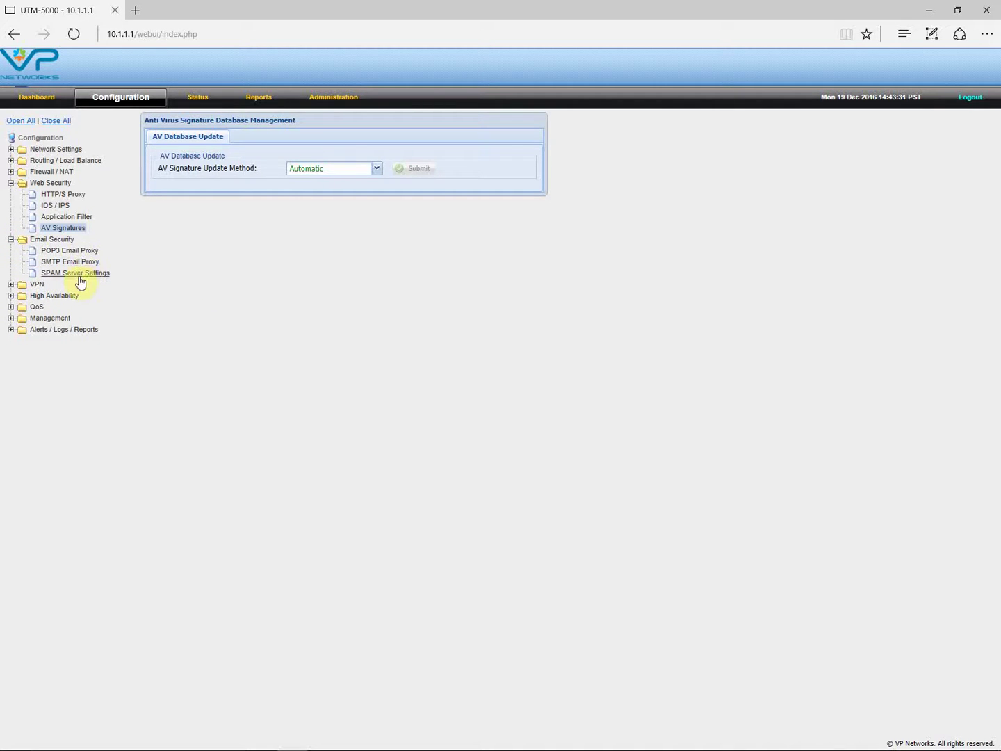
- Enable the POP3 transparent email proxy service
left_click(77, 253)
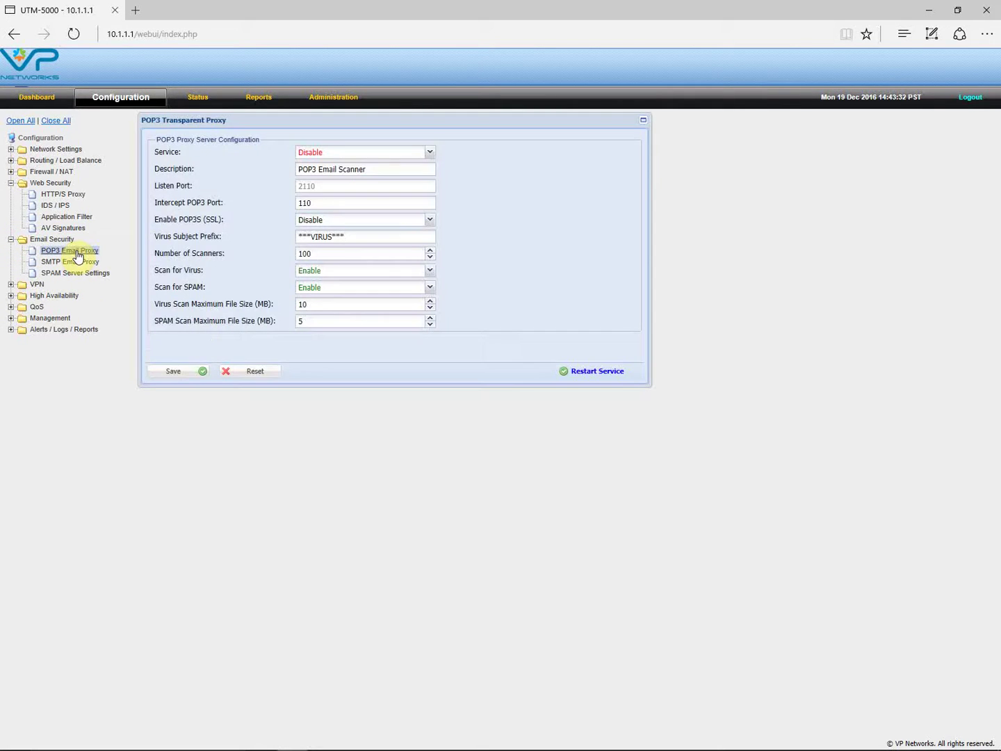
left_click(431, 153)
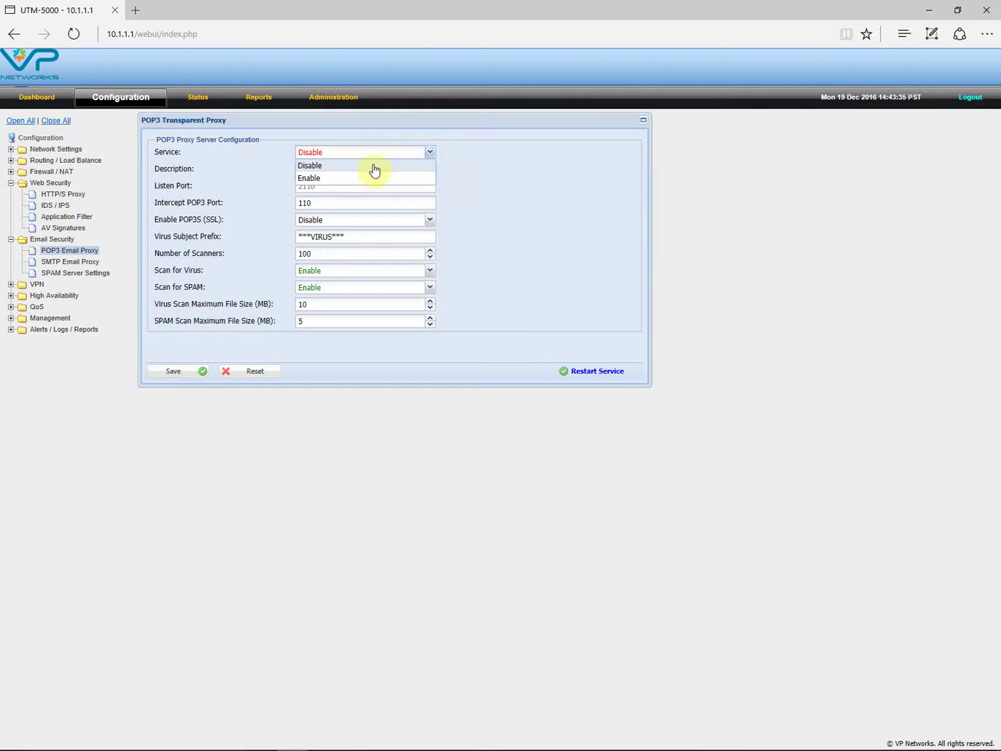
left_click(355, 176)
- Enable the SMTP transparent email proxy service, then revisit the POP3 and SMTP proxy forms
left_click(69, 261)
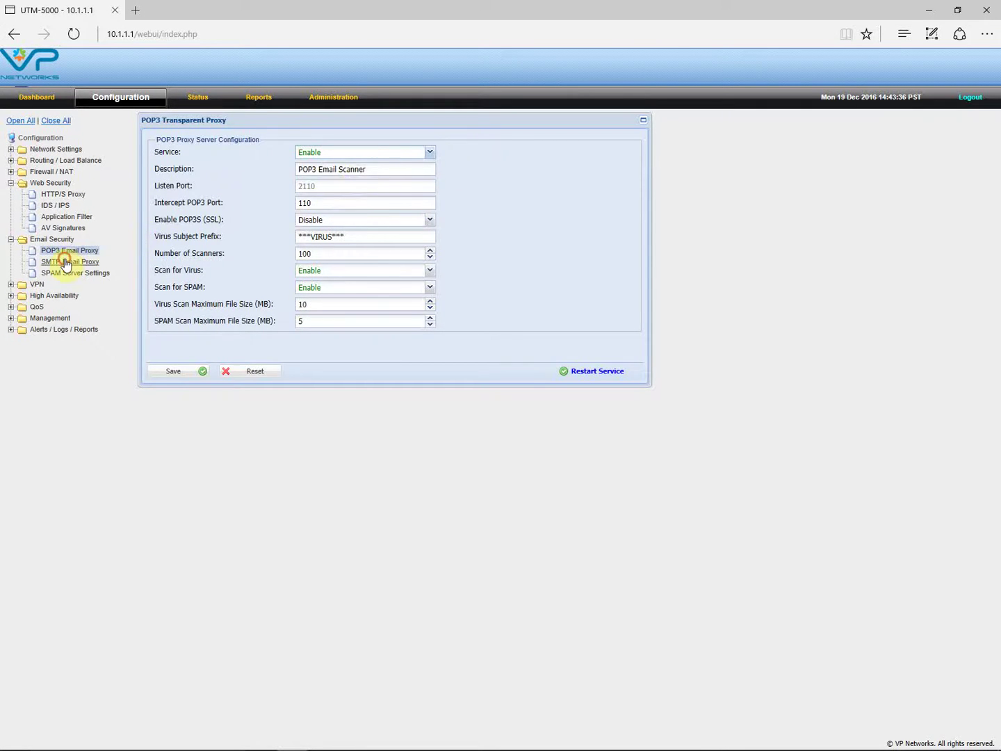
left_click(431, 154)
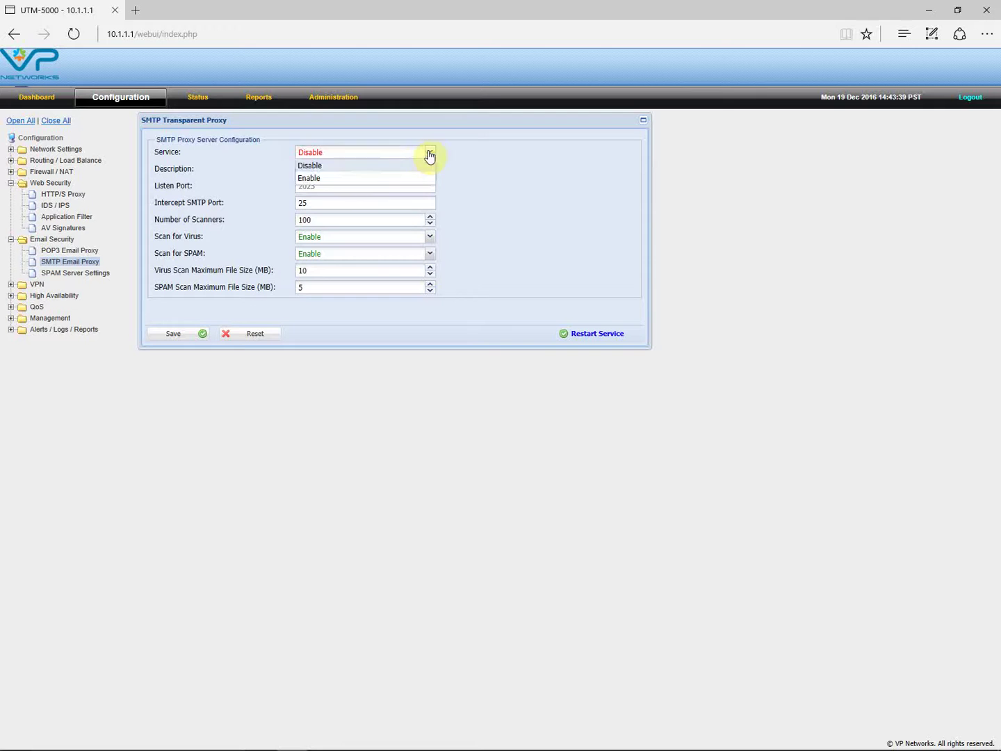
left_click(337, 178)
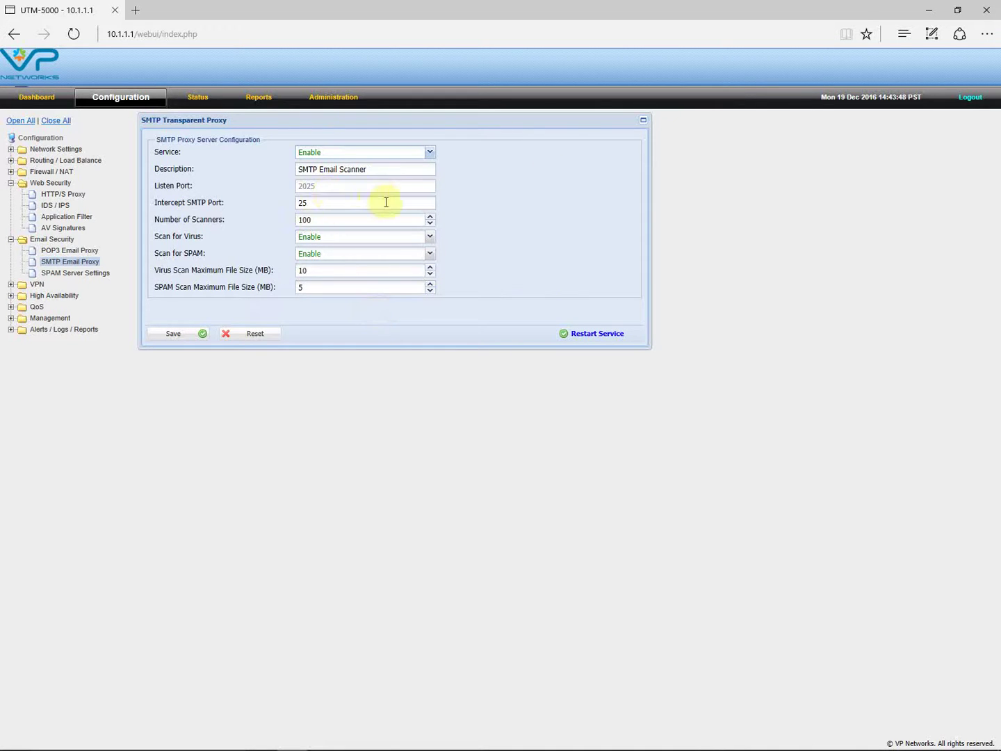
left_click(65, 252)
left_click(73, 261)
- Leave RBL Check Disabled in the SPAM server settings, then expand the Alerts / Logs / Reports section
left_click(76, 273)
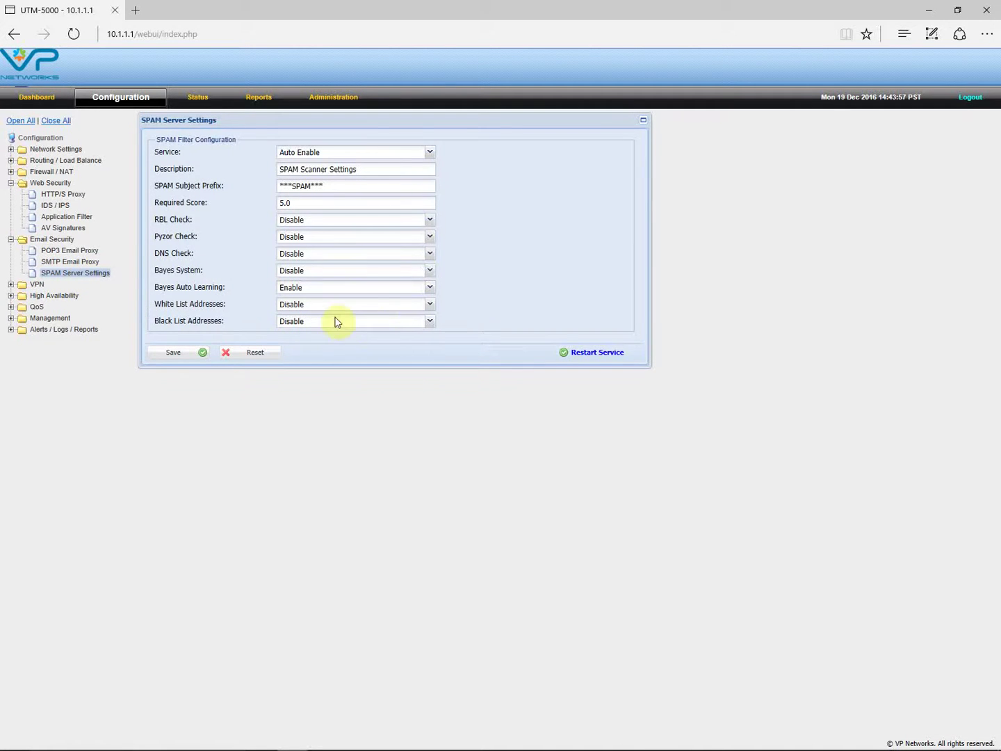
left_click(429, 221)
left_click(291, 246)
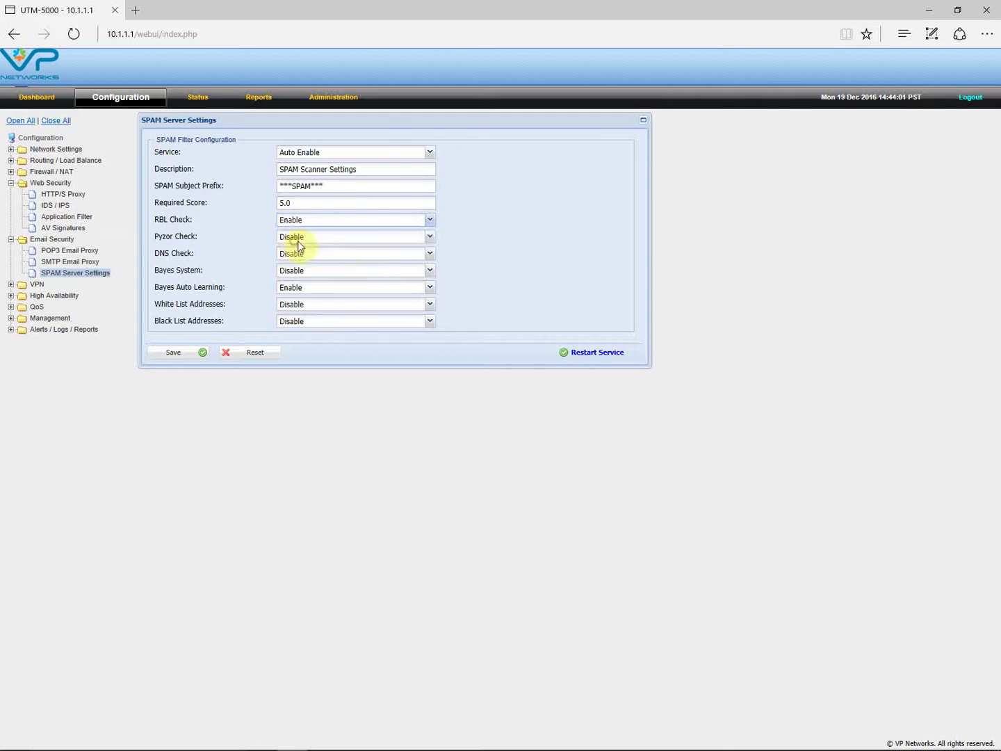
left_click(432, 221)
left_click(328, 233)
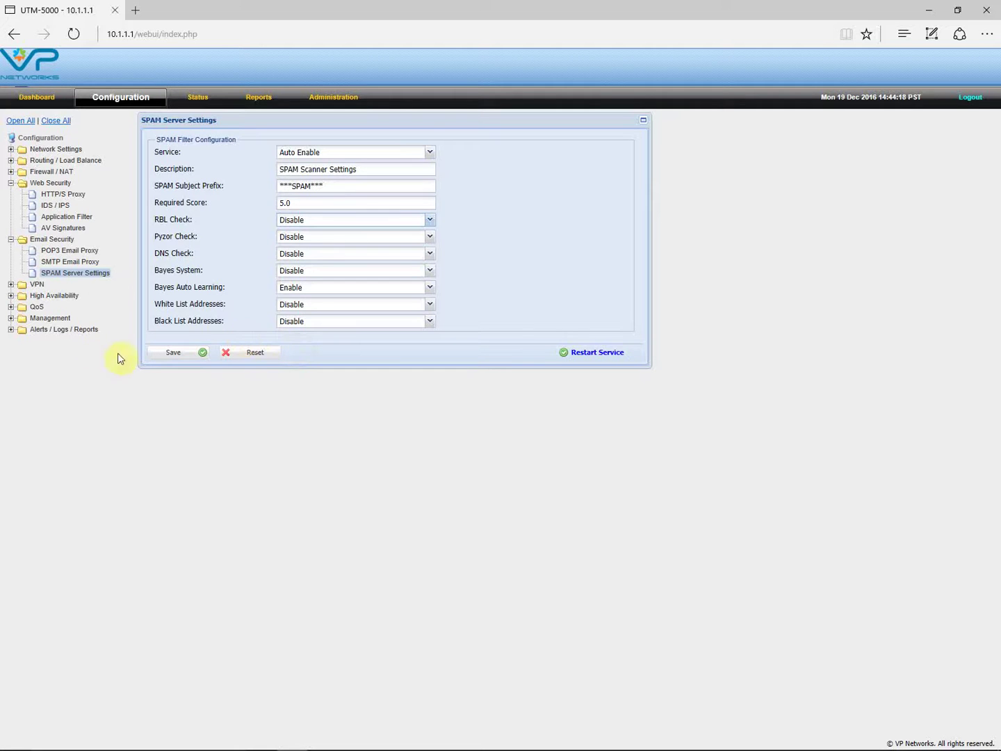
left_click(10, 240)
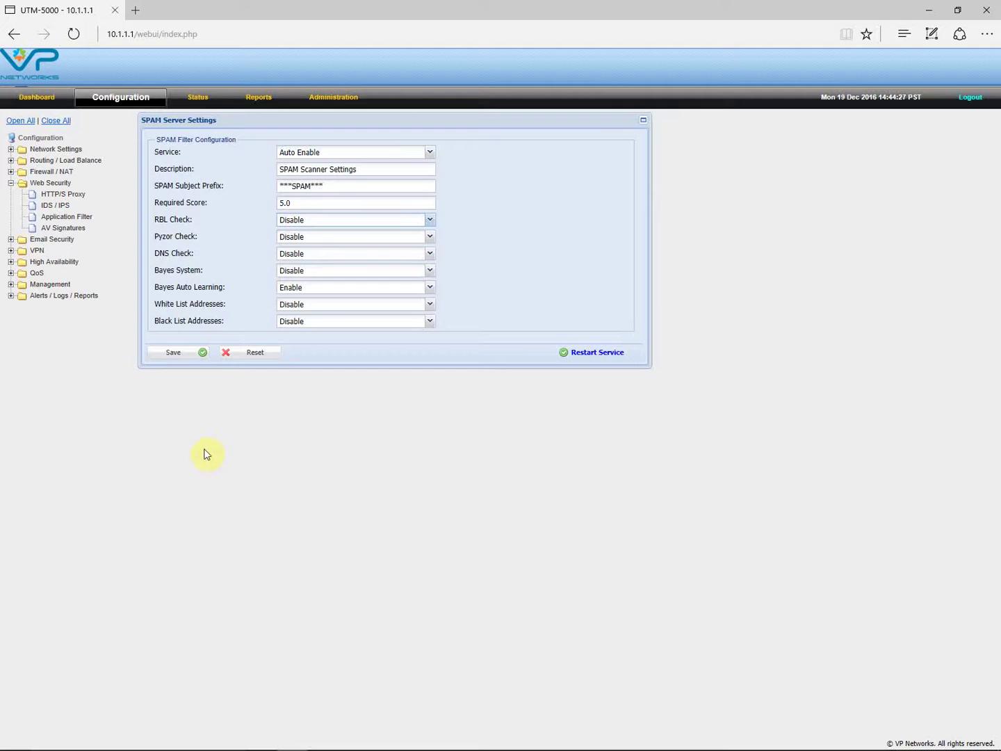
left_click(10, 297)
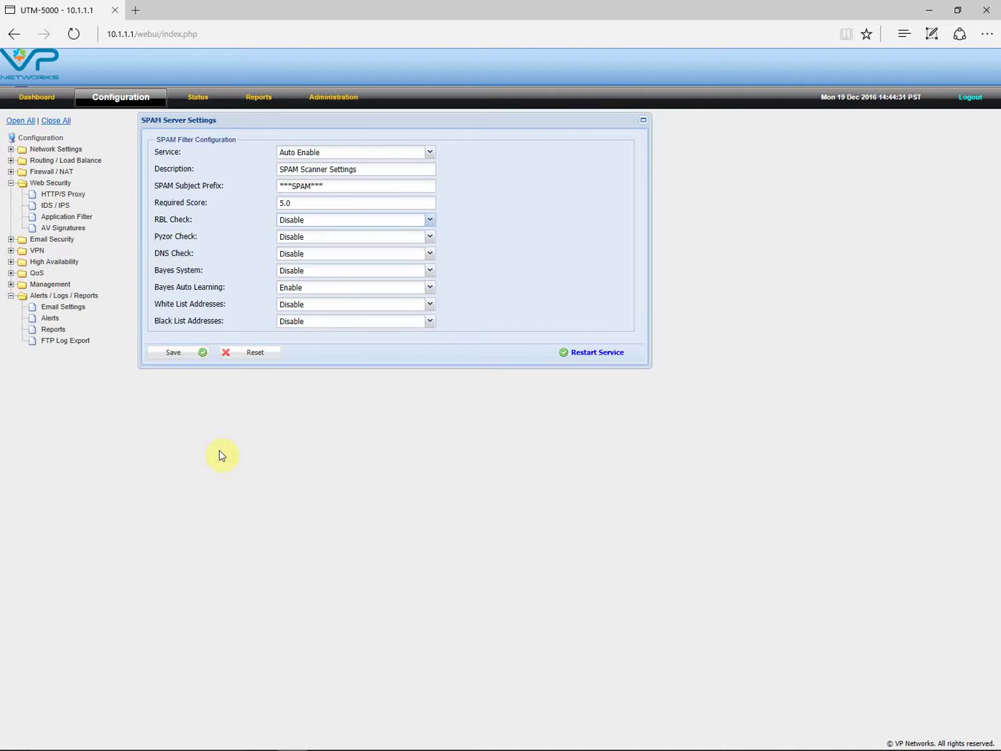
- Enable the outgoing mail account service and check its login ID and password fields
left_click(73, 308)
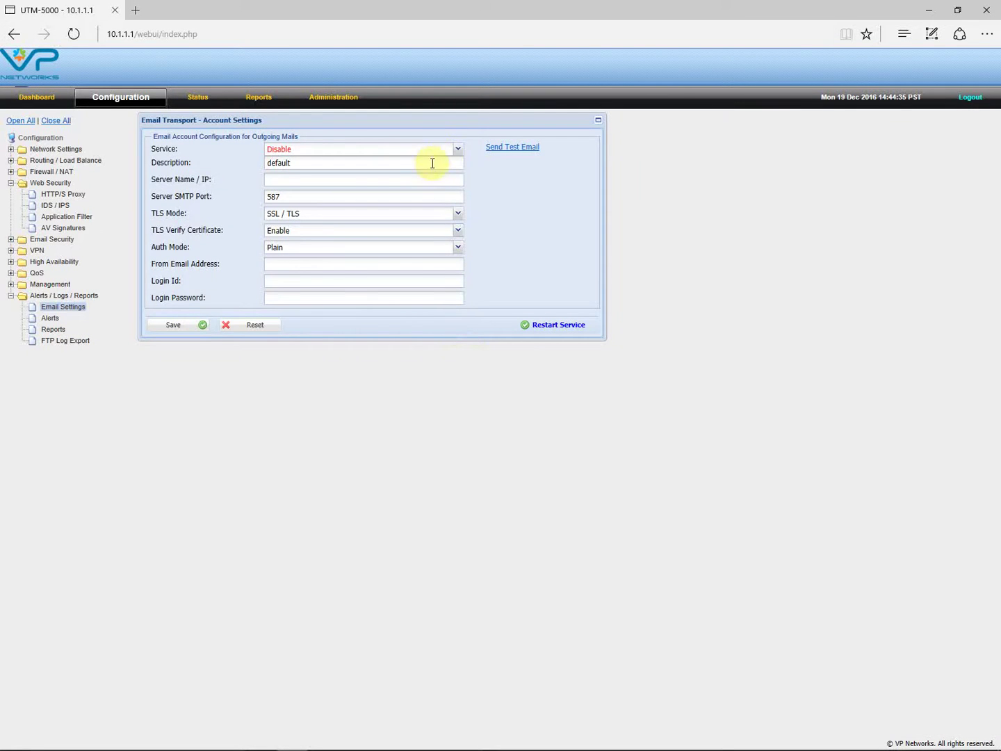
left_click(458, 149)
left_click(305, 176)
left_click(321, 280)
left_click(319, 296)
- Turn email alerts on, then view the daily digest report and remote FTP log export settings
left_click(54, 318)
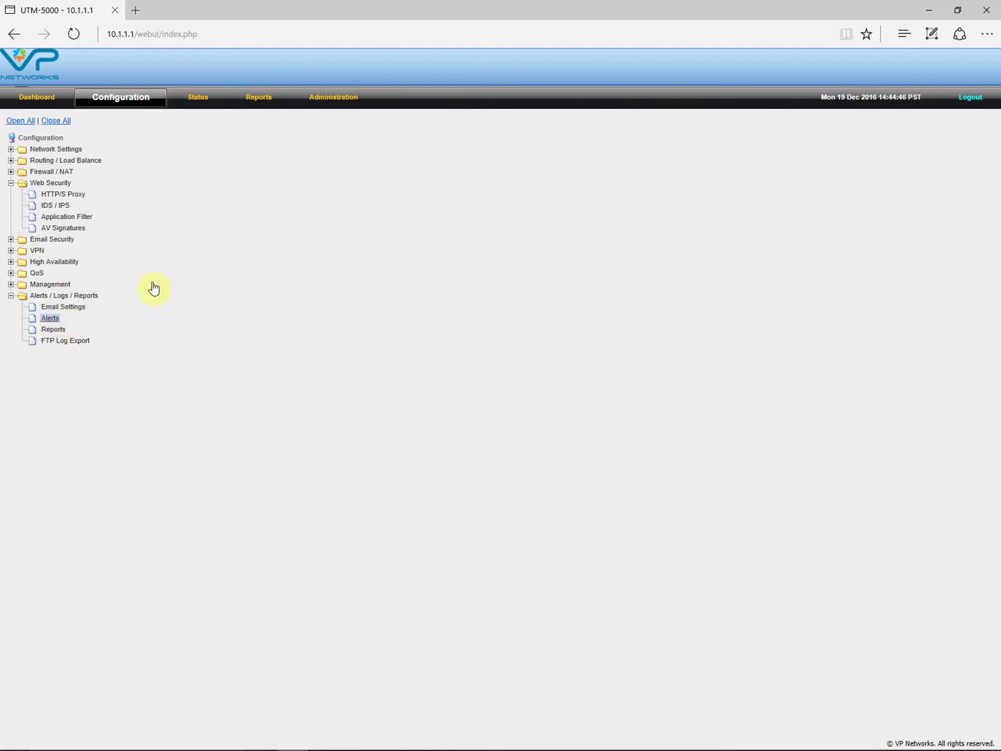
left_click(536, 148)
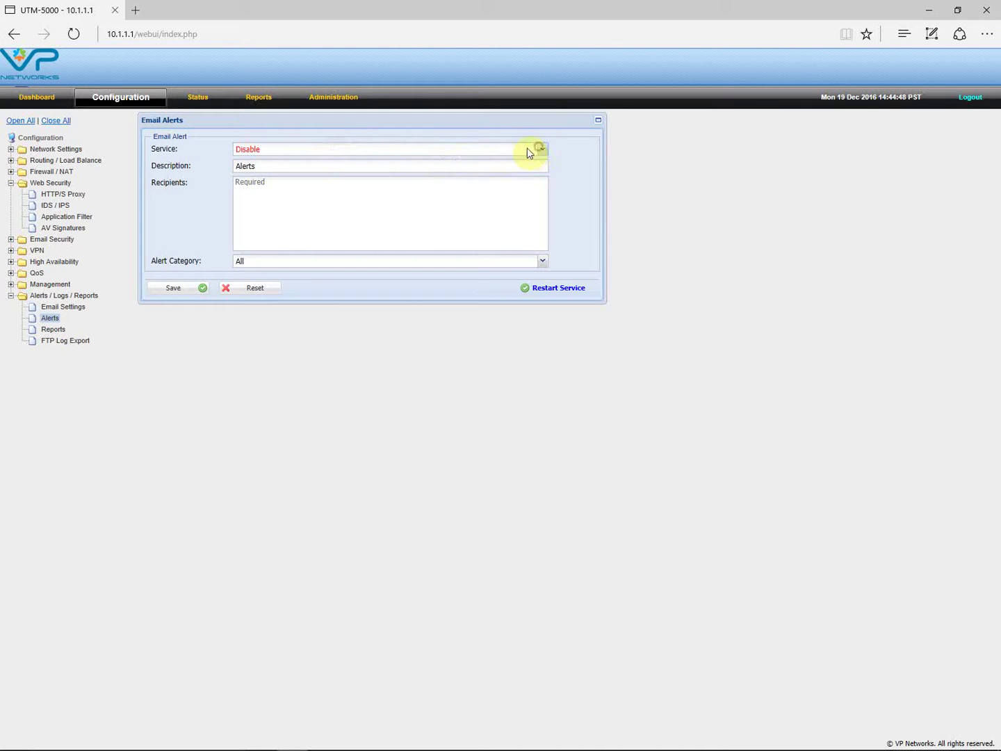
left_click(244, 177)
left_click(262, 186)
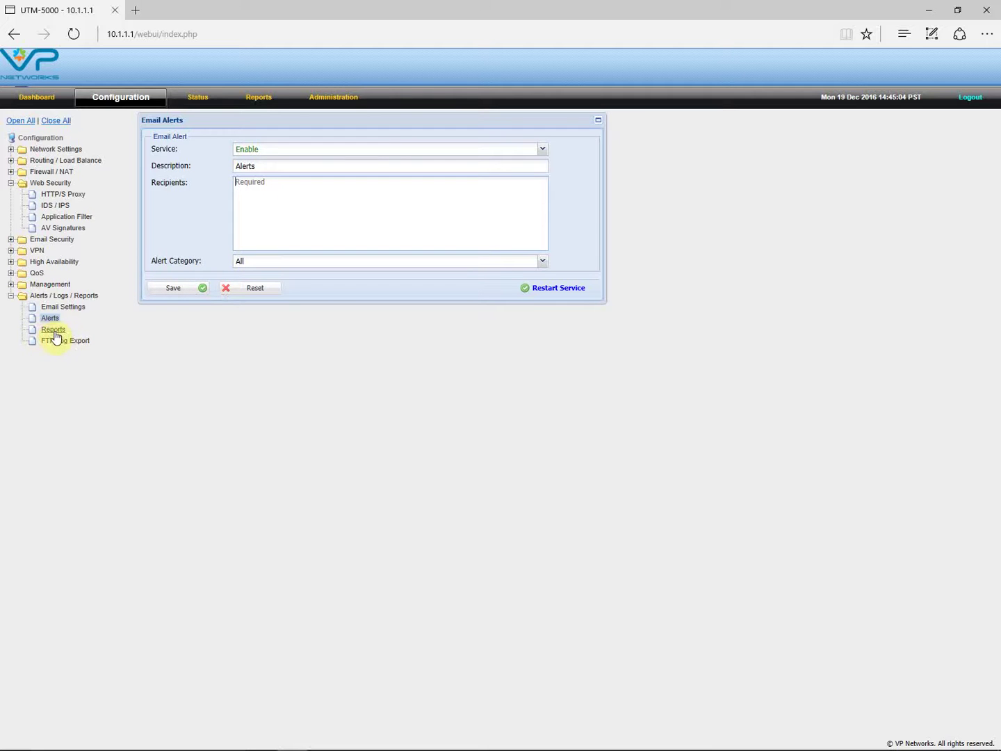
left_click(53, 330)
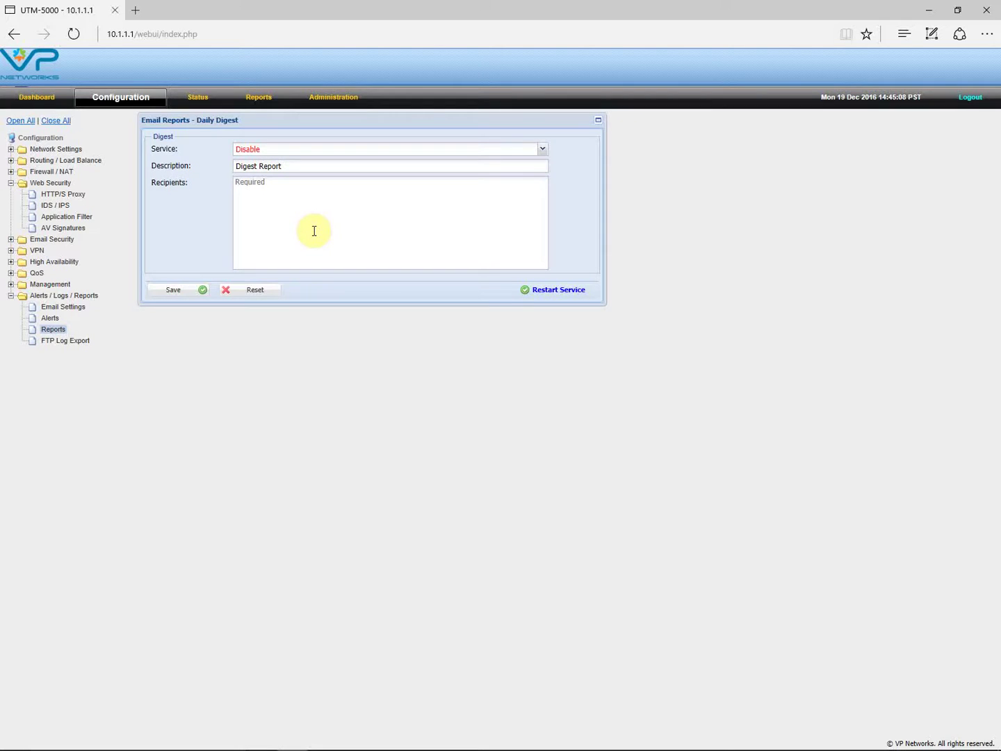
left_click(68, 342)
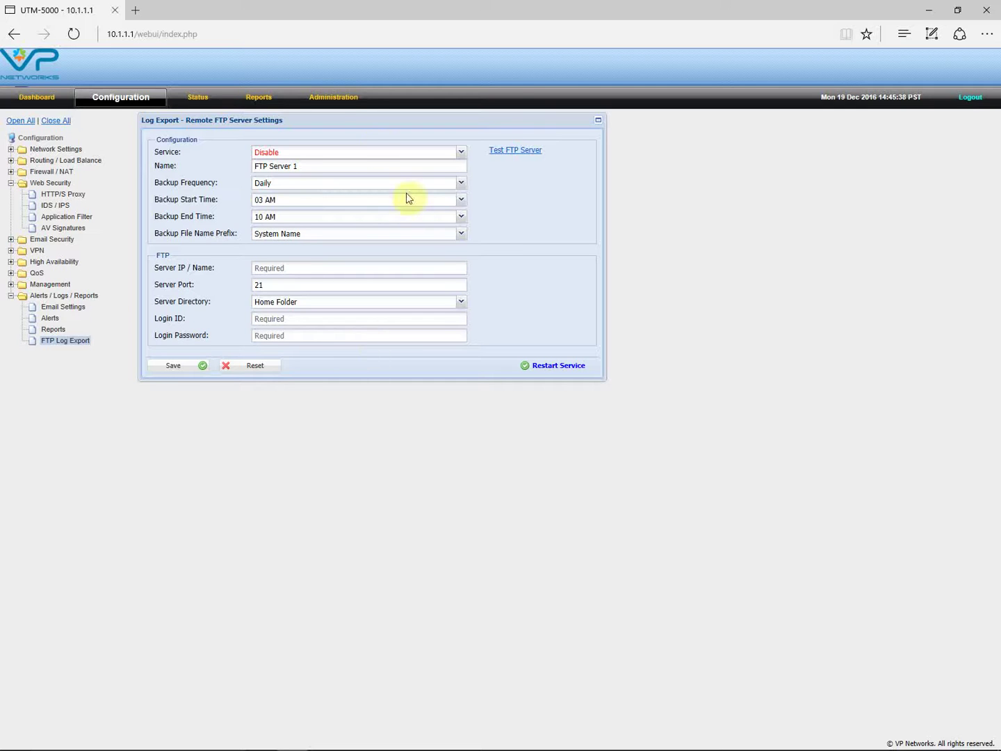
- Check the scheduled reboot list under Administration, then bring up the Add-On License upload form
left_click(332, 98)
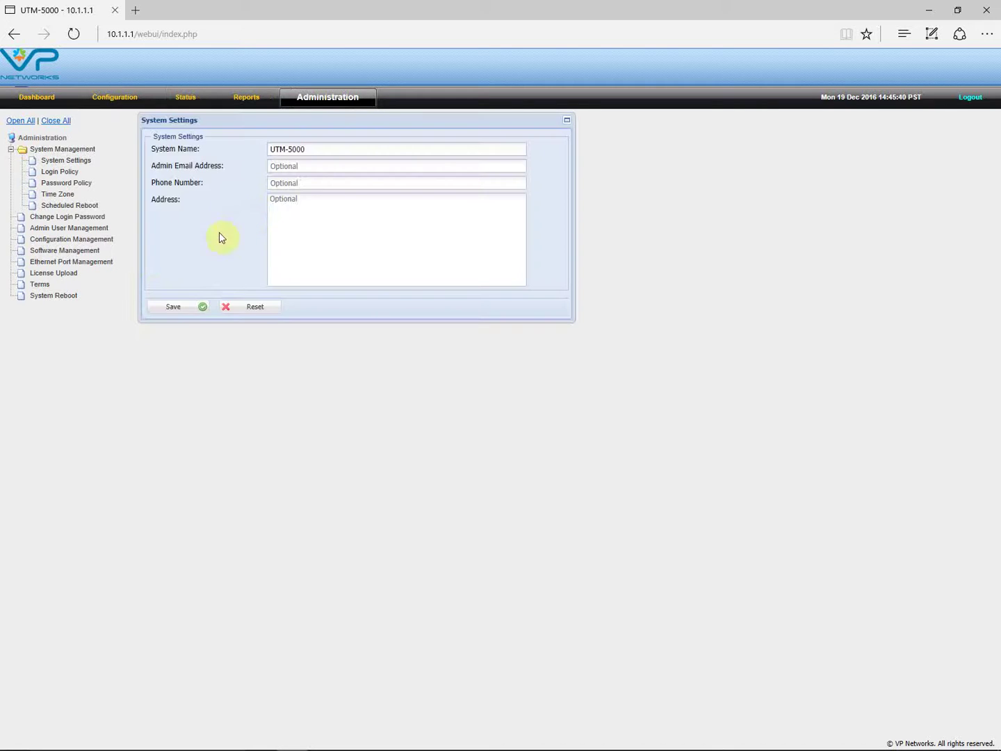
left_click(60, 207)
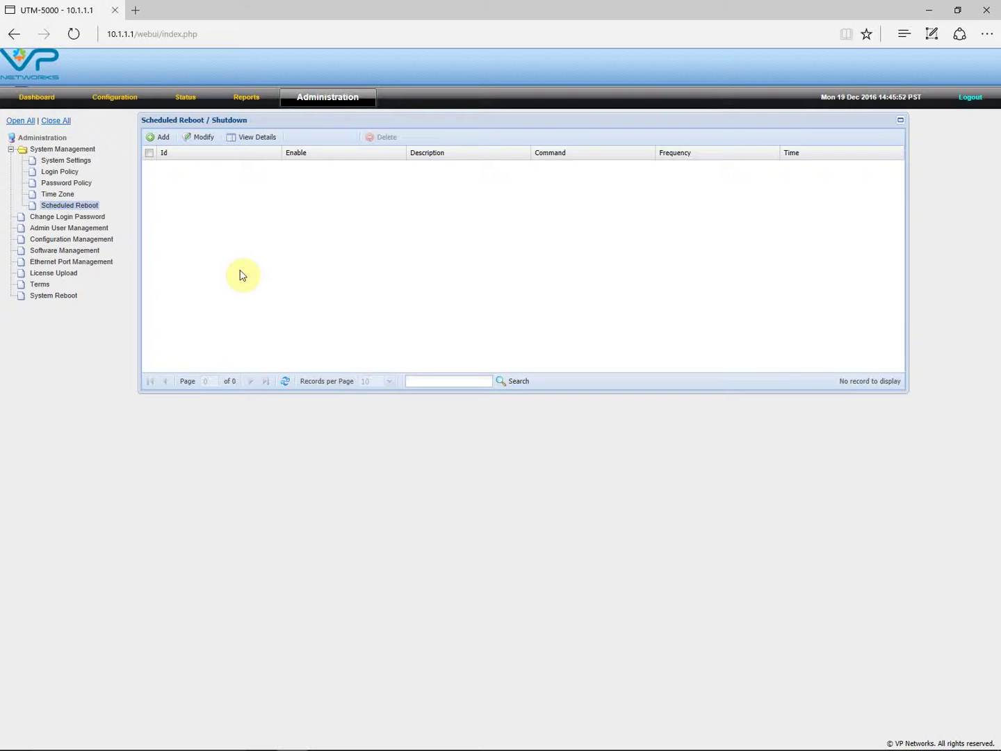
left_click(67, 274)
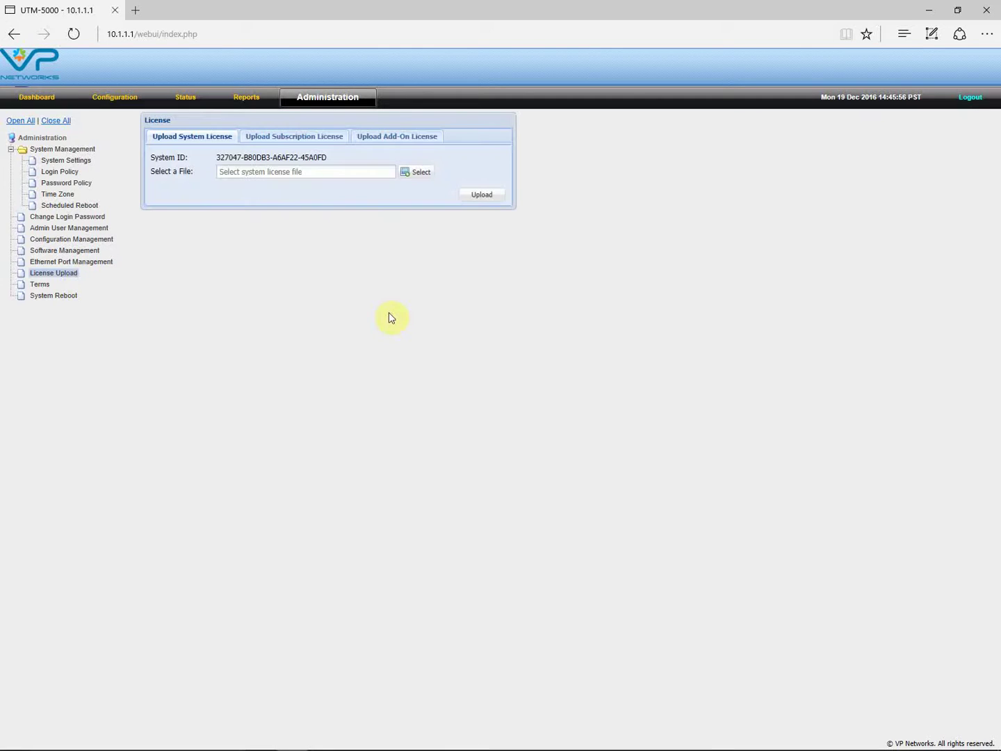
left_click(294, 141)
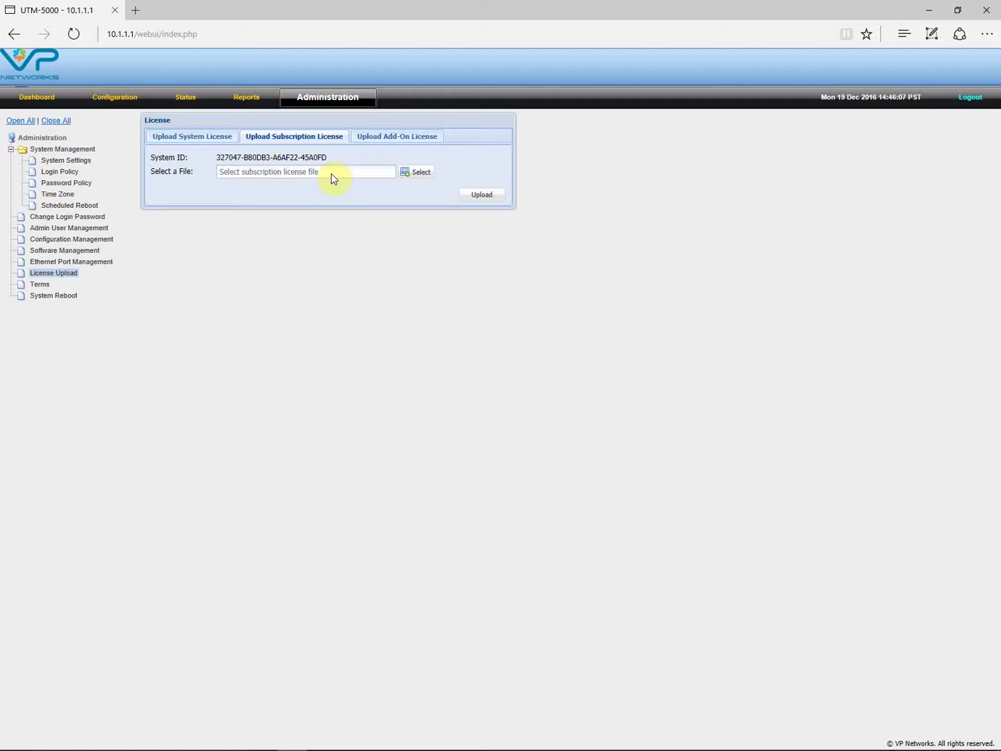
left_click(390, 139)
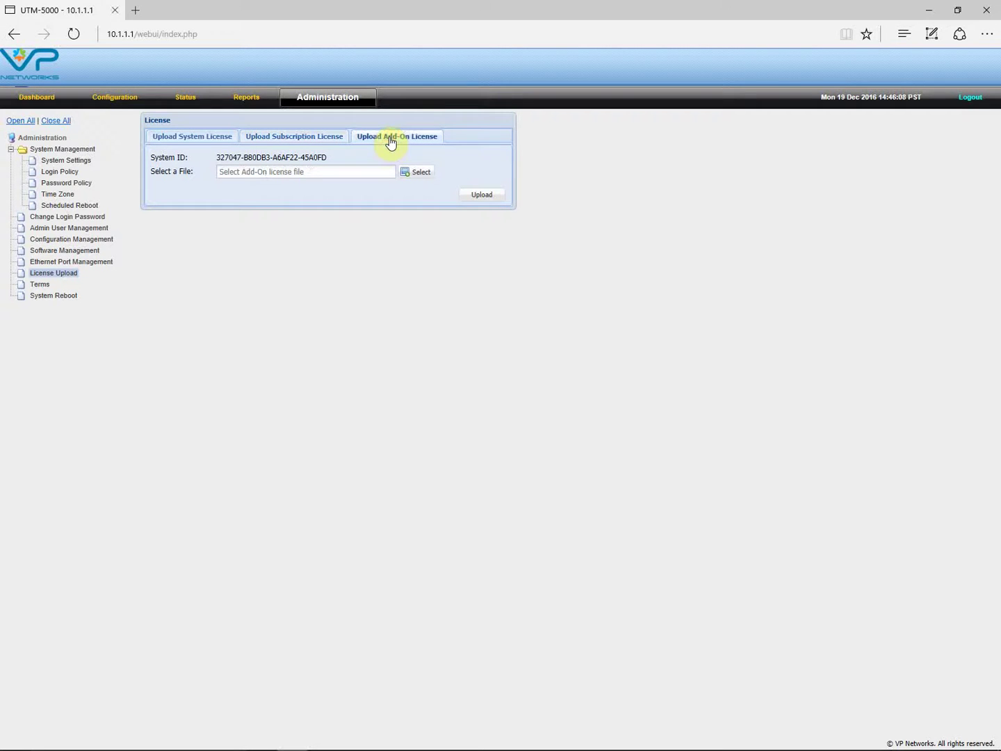